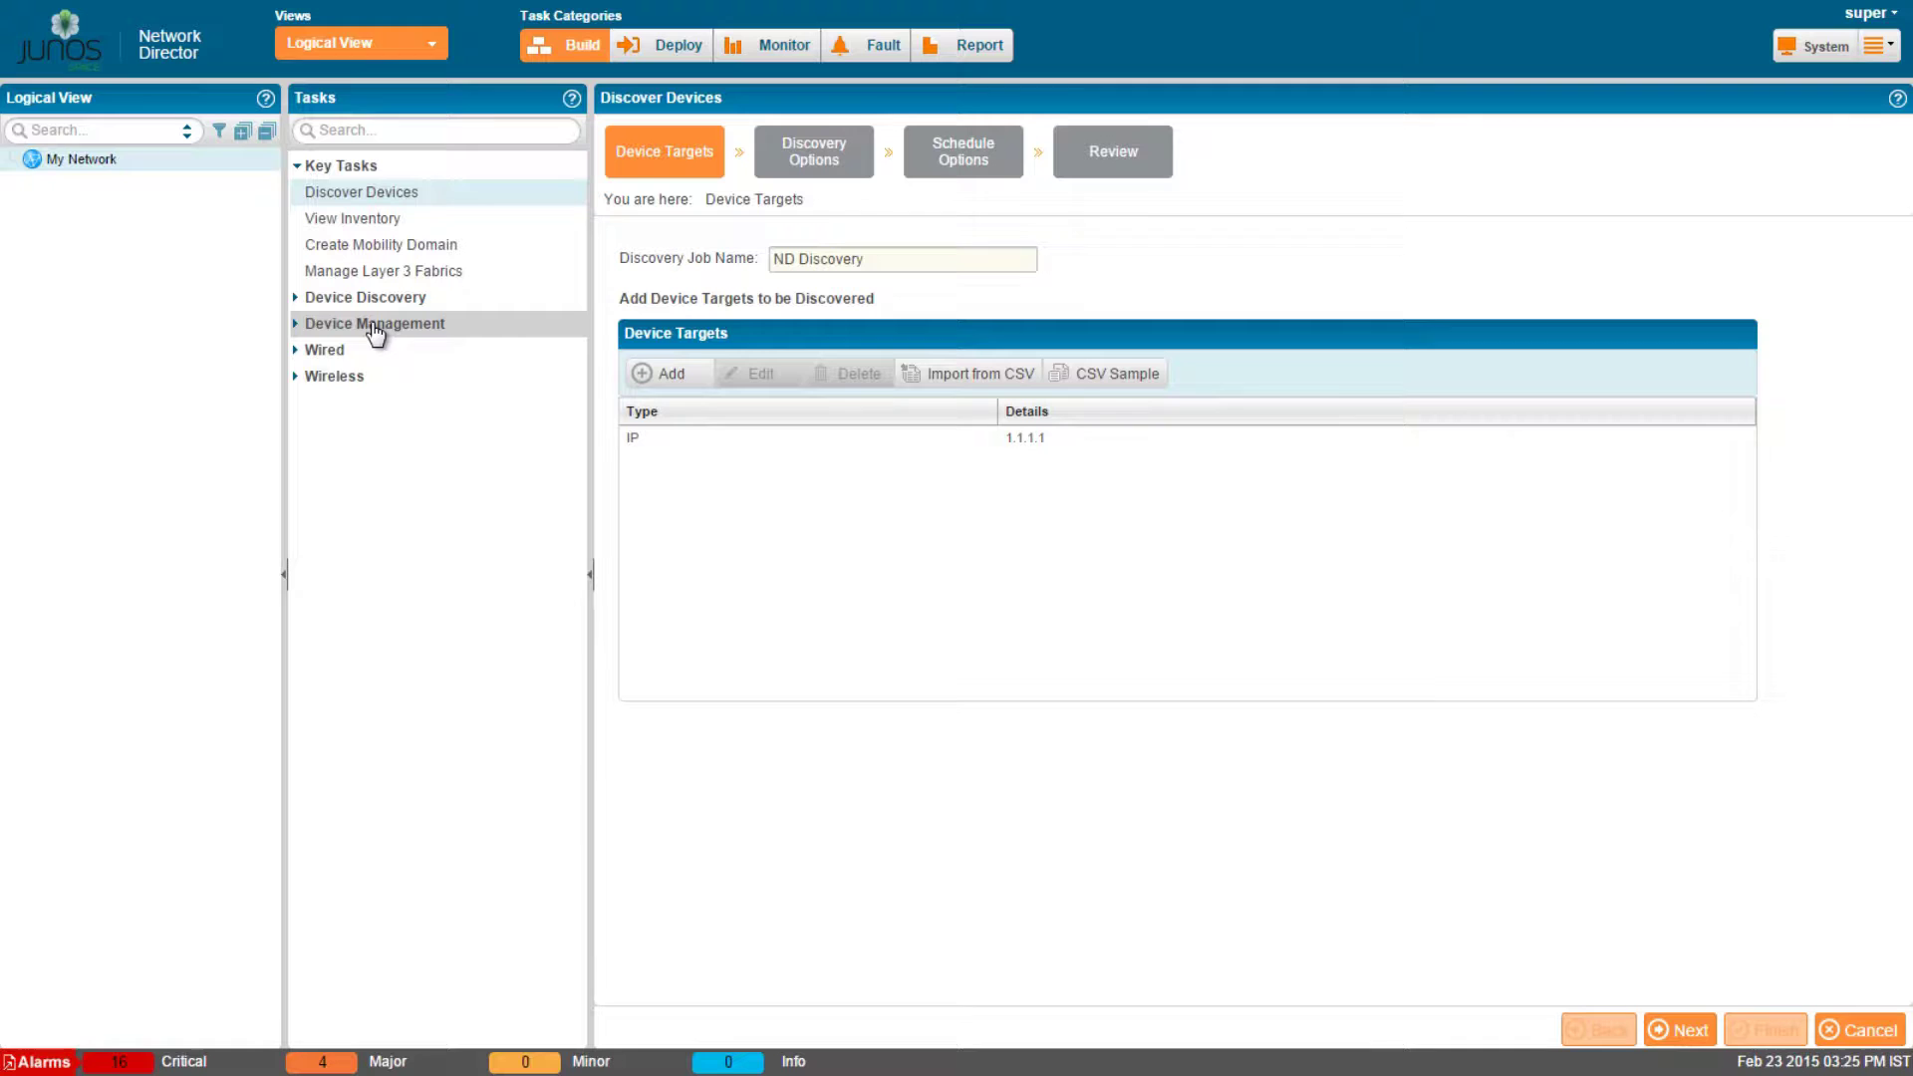
Expand the Device Management node in the Tasks pane to list its tasks.
click(376, 325)
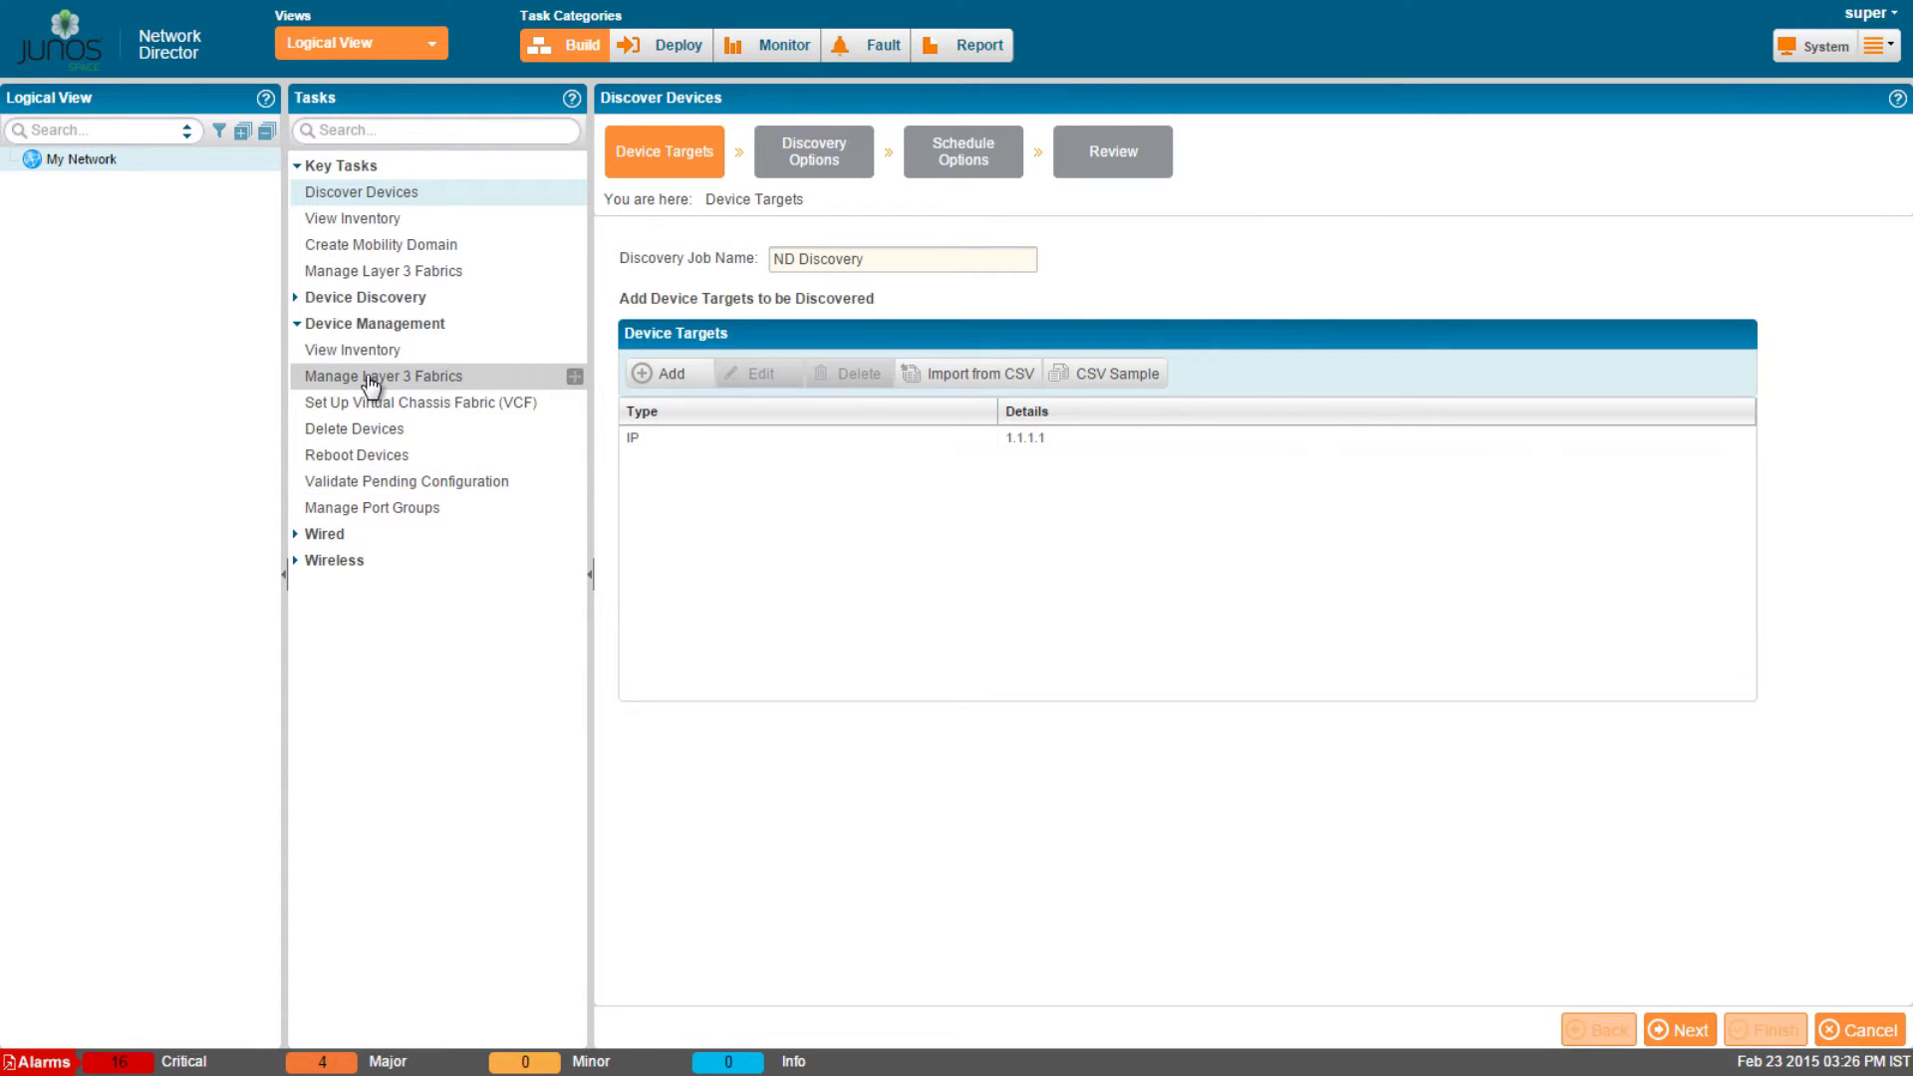
Create a new Layer 3 fabric named Fabric1 with description 'Layer 3 Fabric'.
click(370, 385)
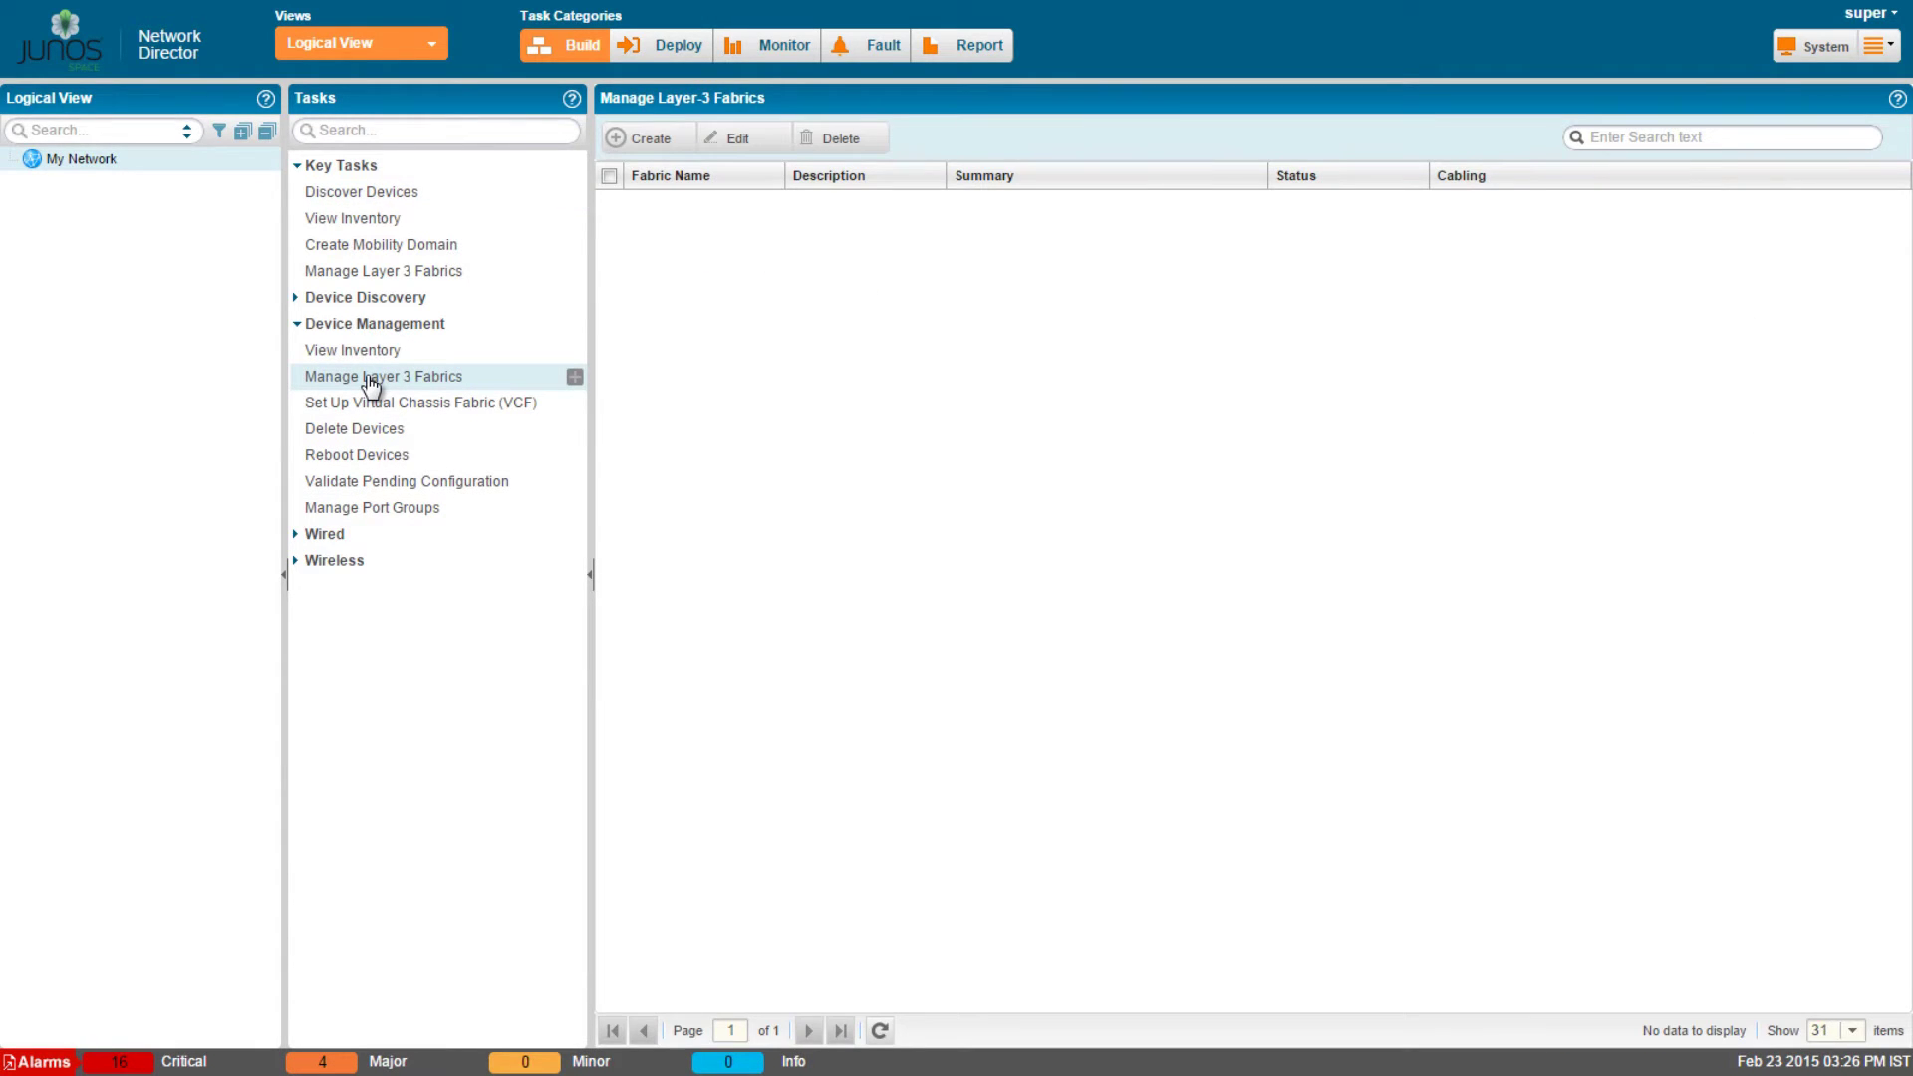
click(654, 141)
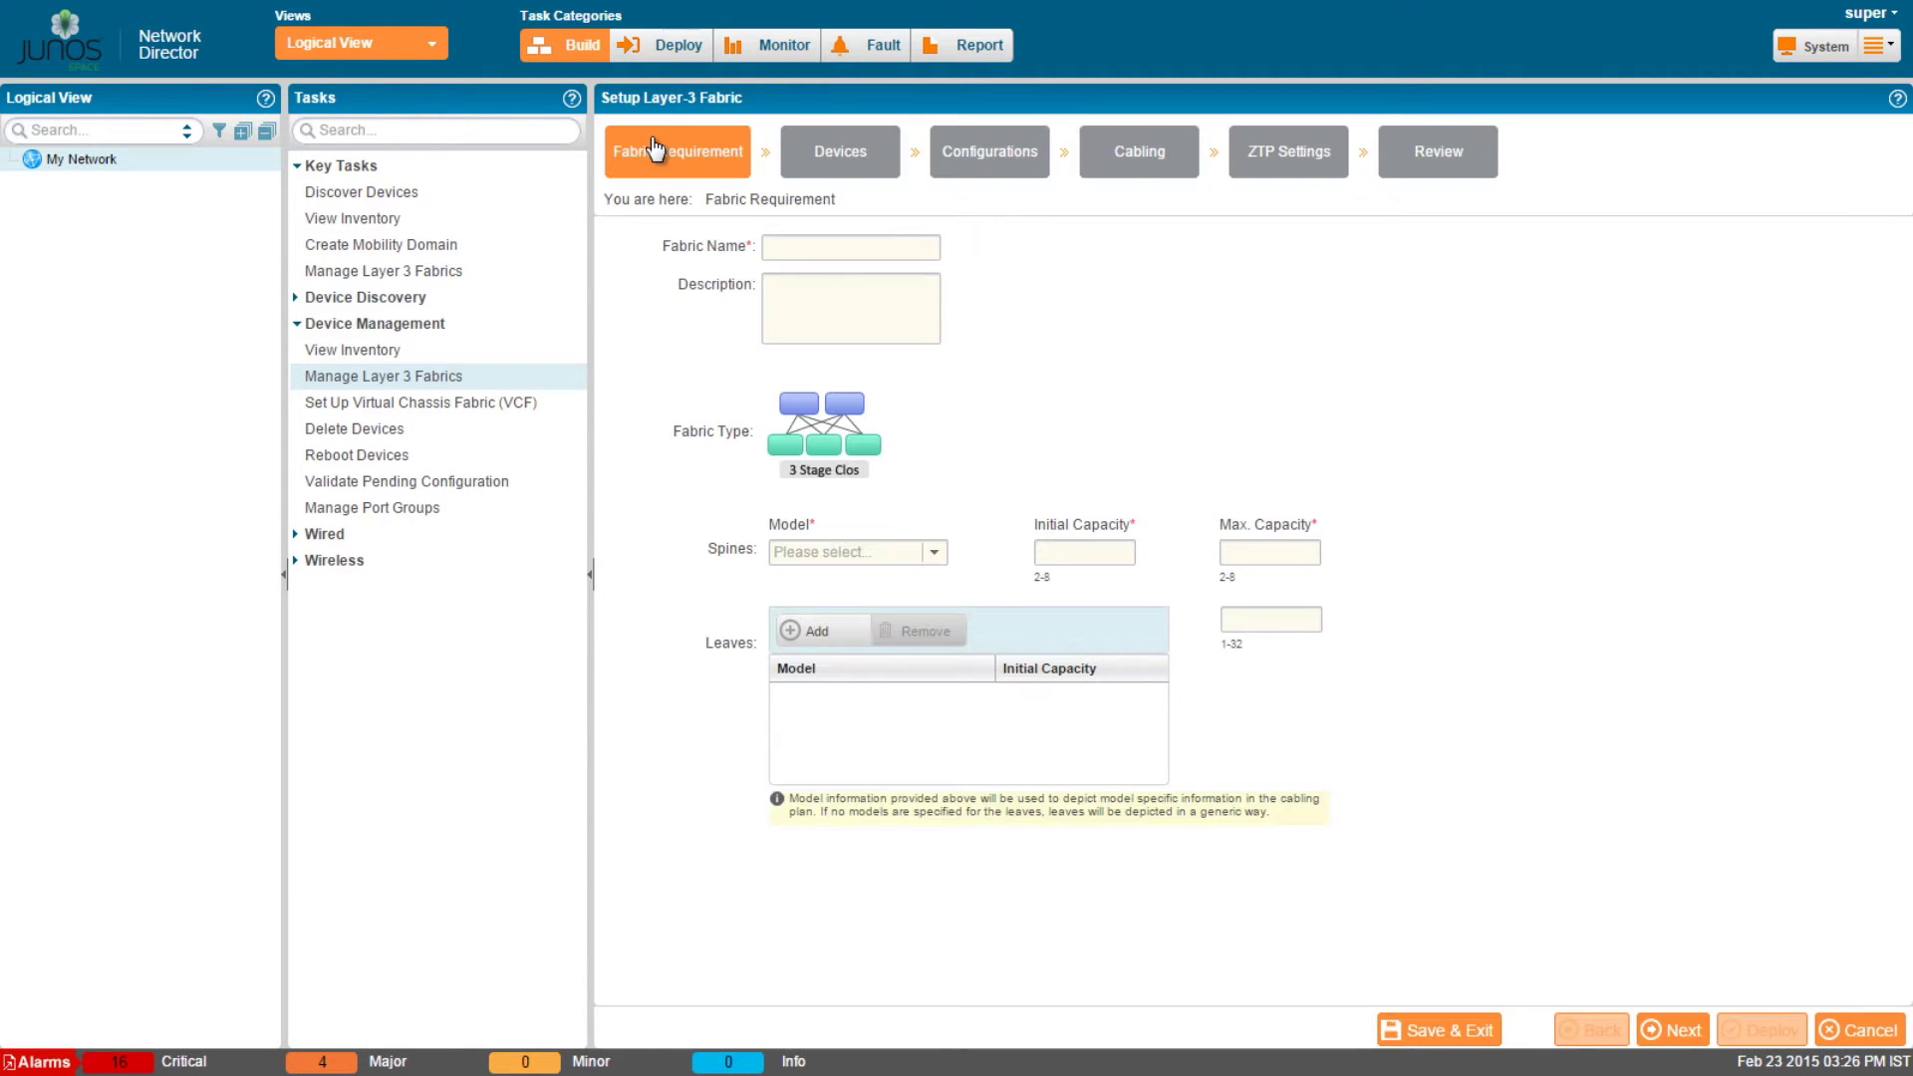
click(801, 249)
text(Fa)
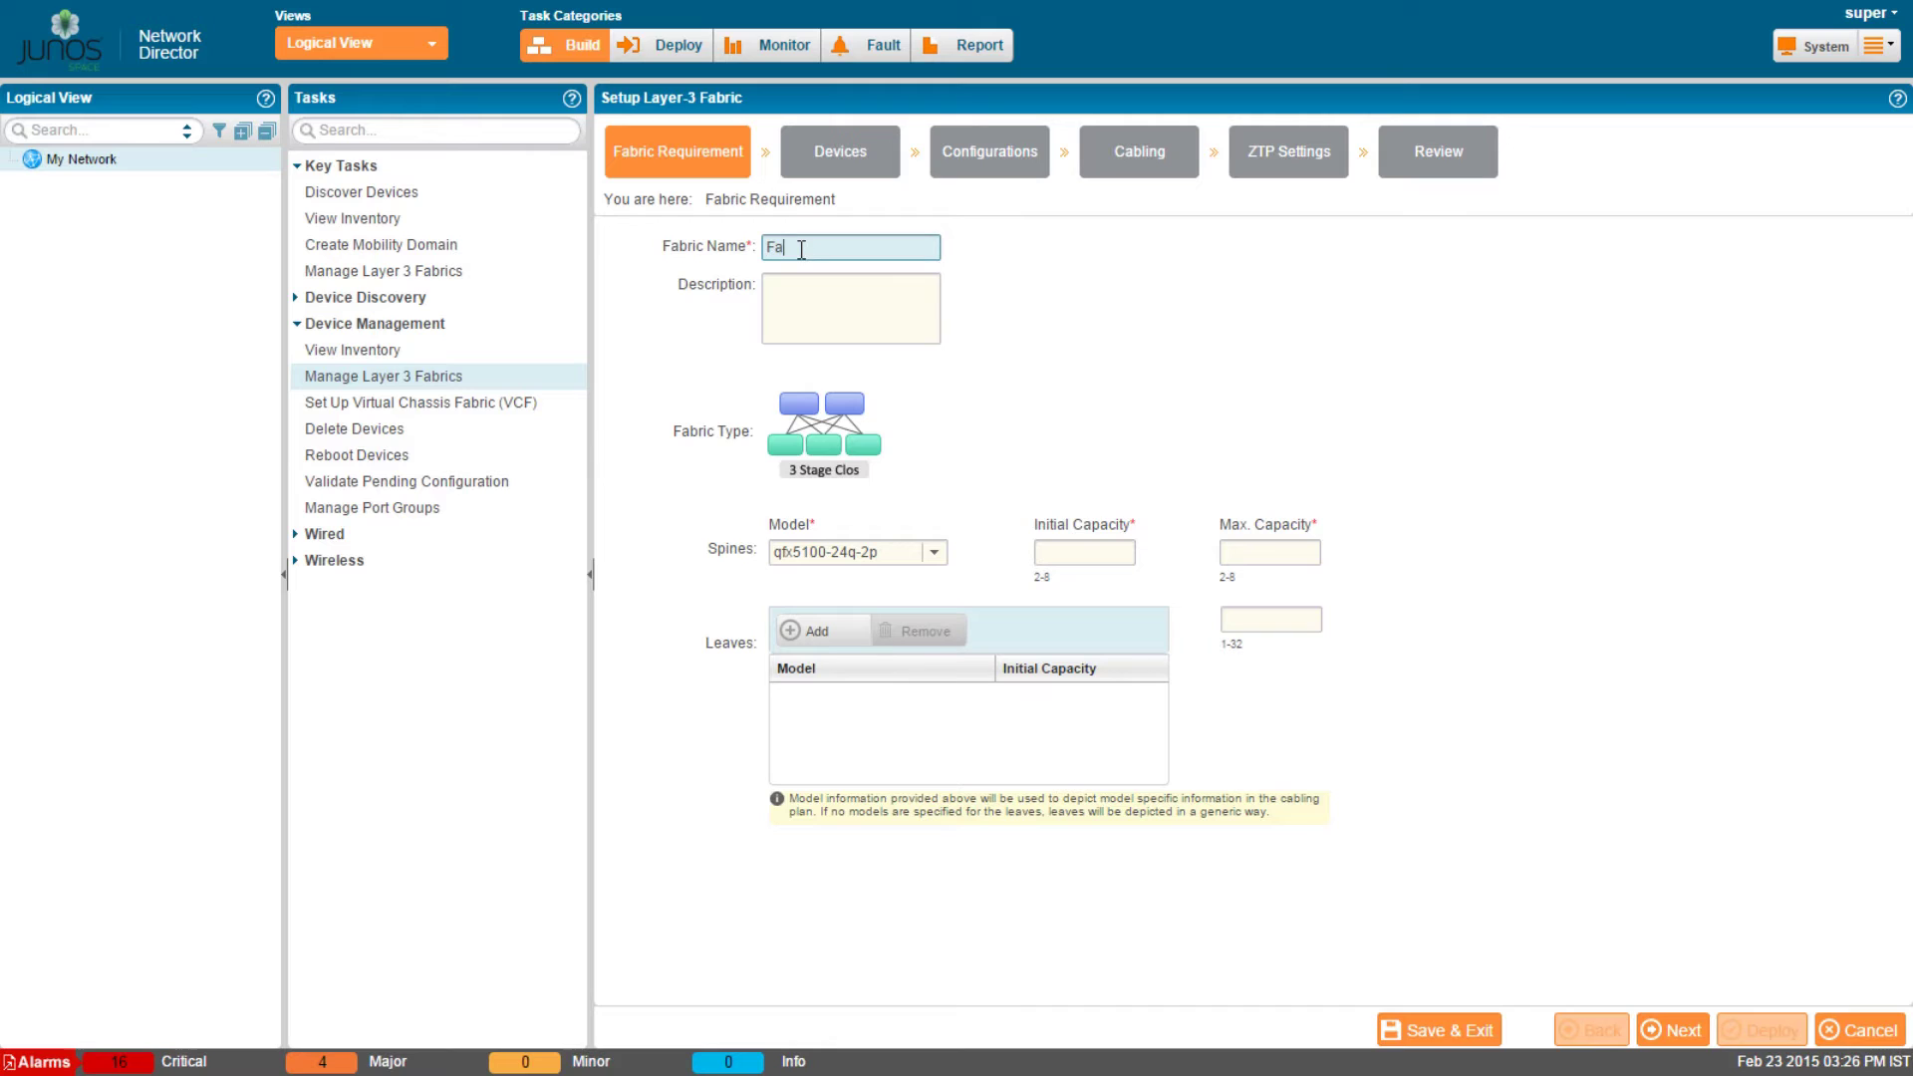
text(bric1)
key(Tab)
text(L)
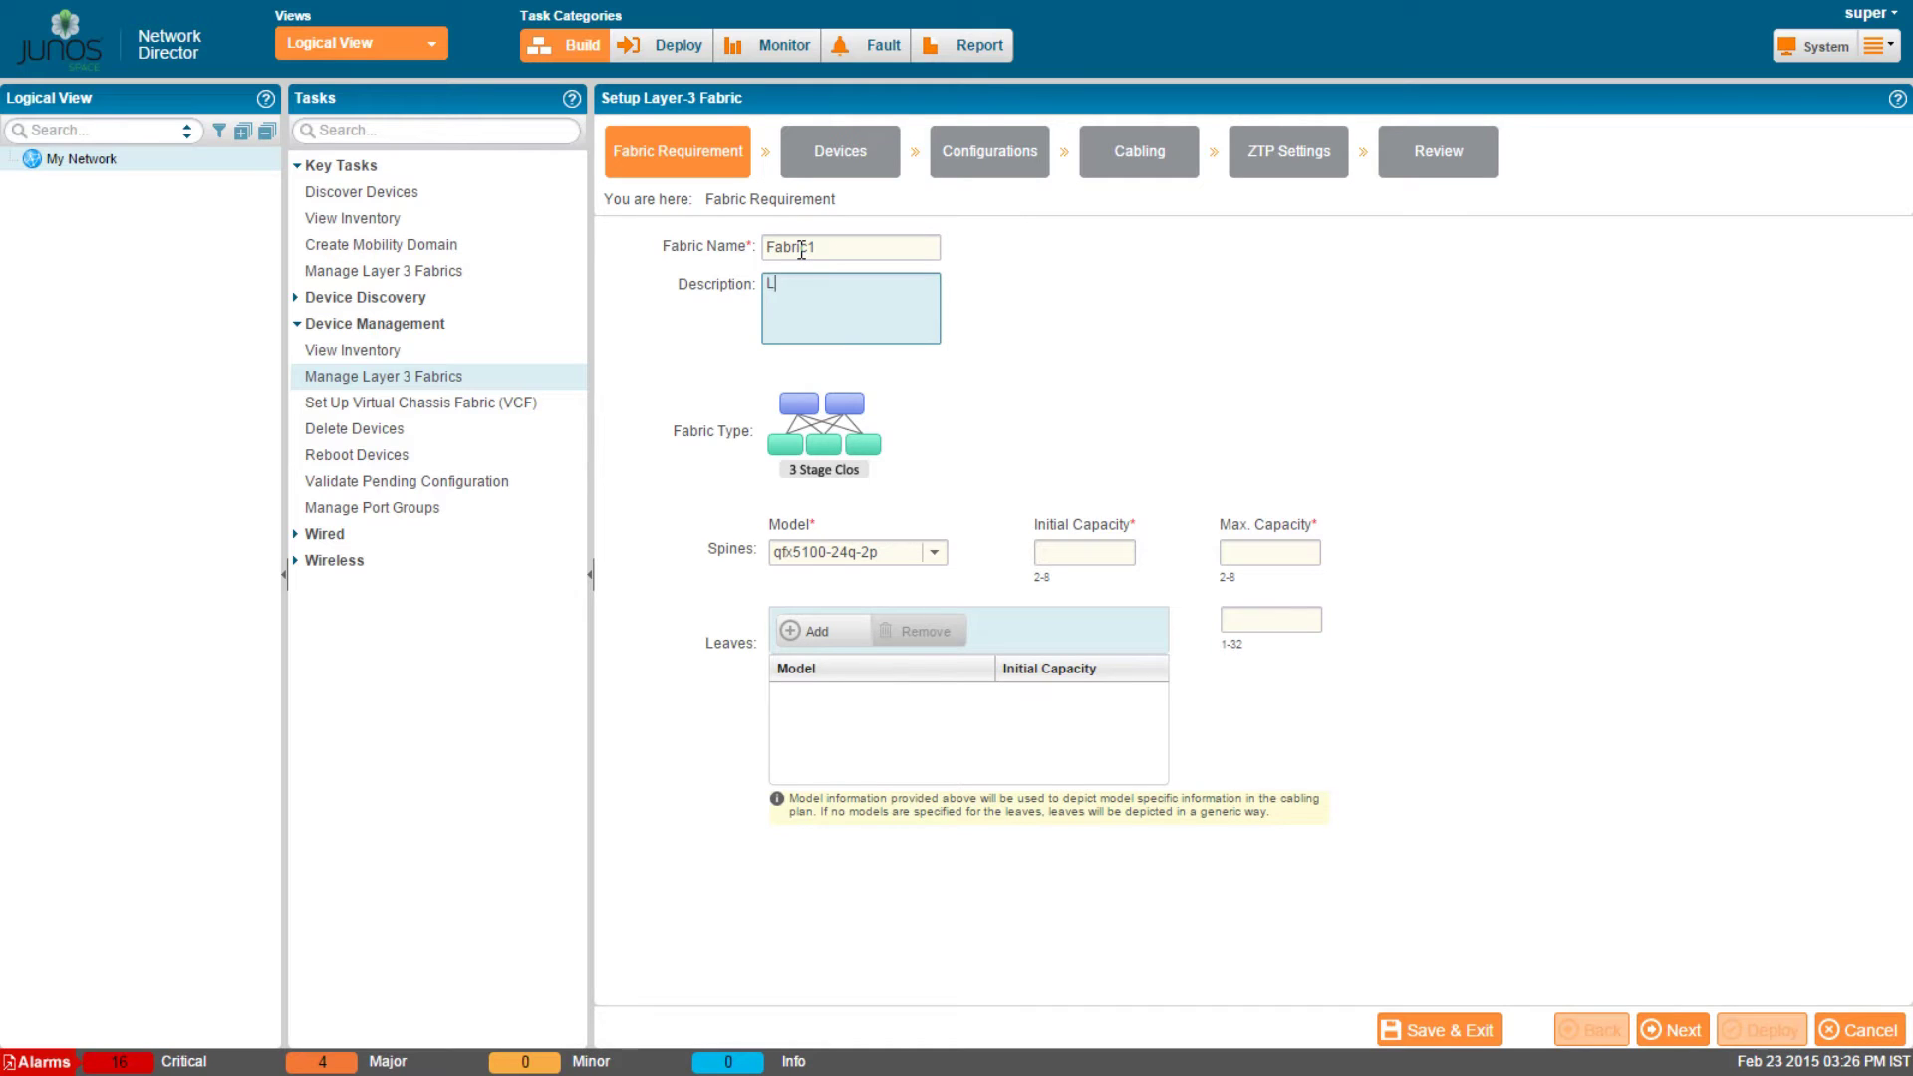
text(ayer 3 Fabric)
Keep qfx5100-24q-2p spines with initial capacity 2 and maximum capacity 4.
click(935, 553)
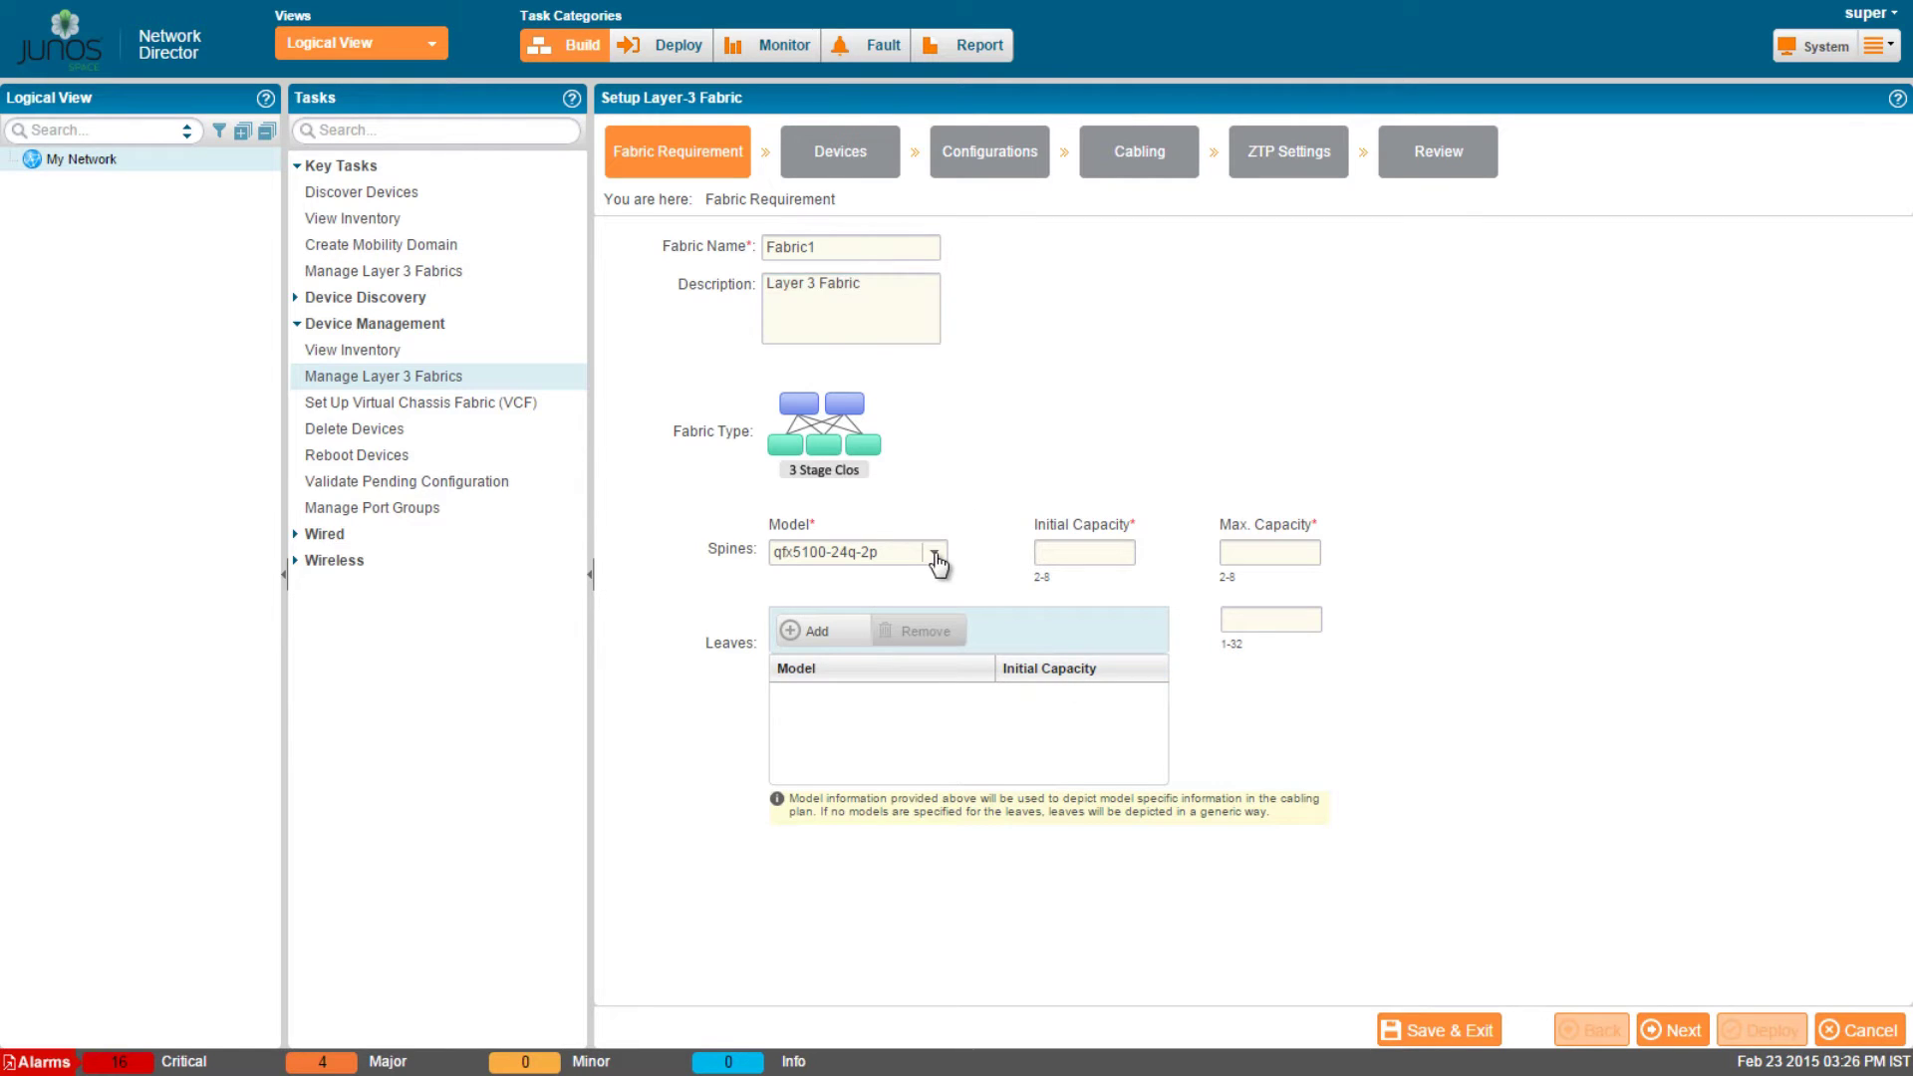
click(906, 577)
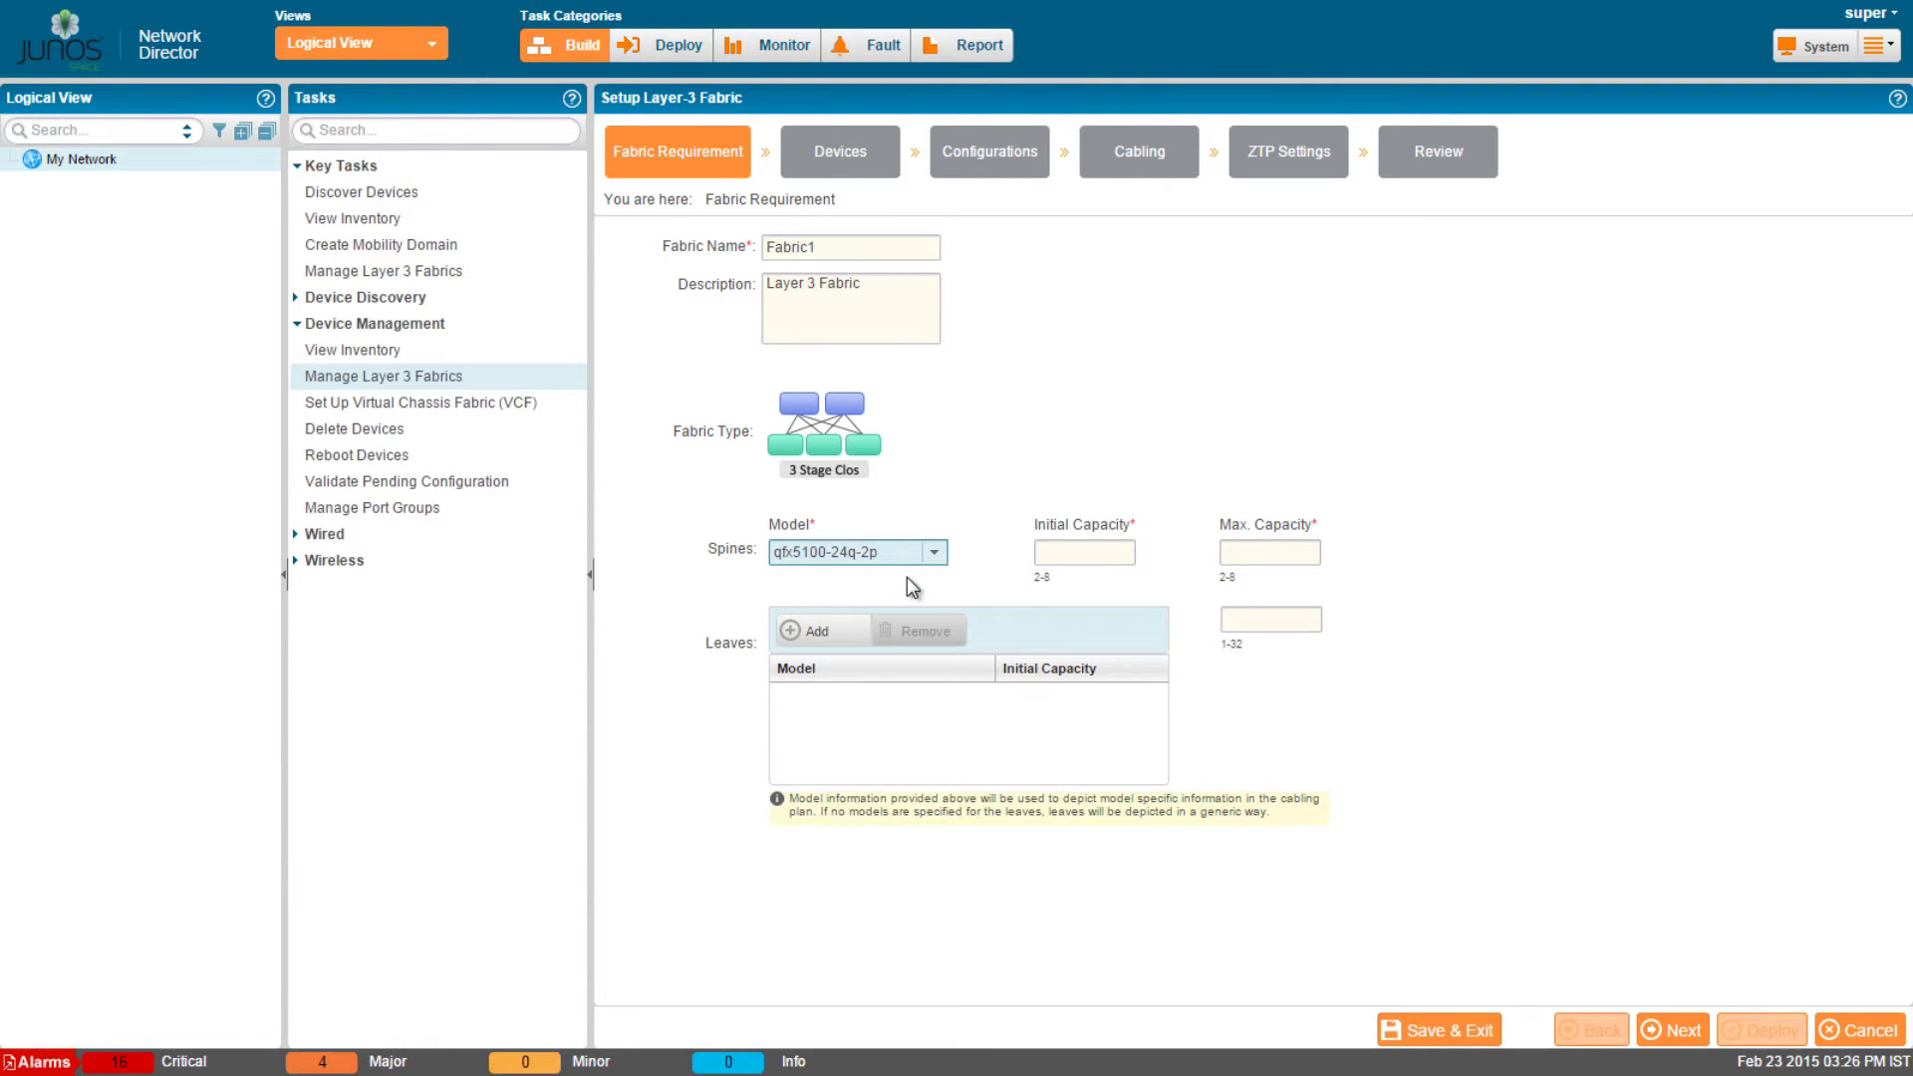
click(1088, 554)
text(2)
click(1244, 552)
text(2)
key(BackSpace)
text(4)
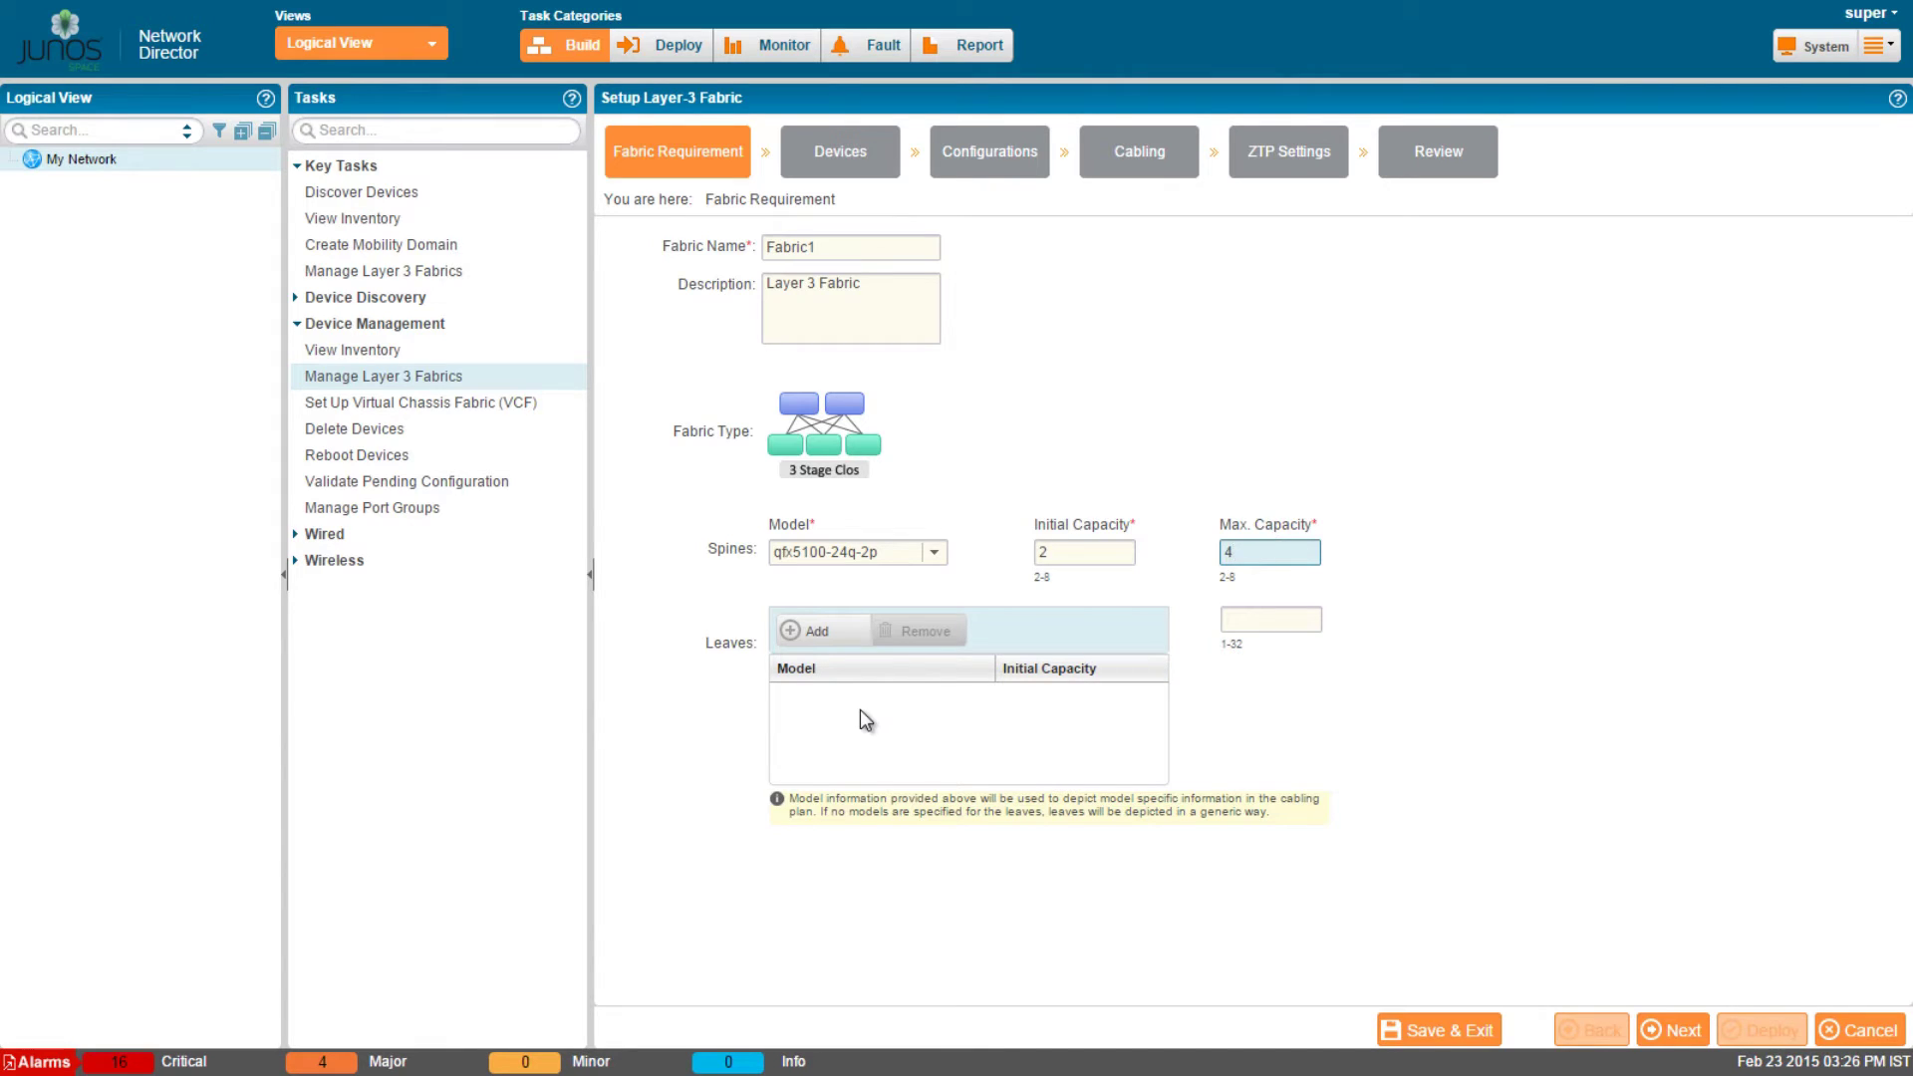
Add a qfx5100-48s-6q leaf row with initial capacity 2 and maximum 24, then proceed.
click(817, 632)
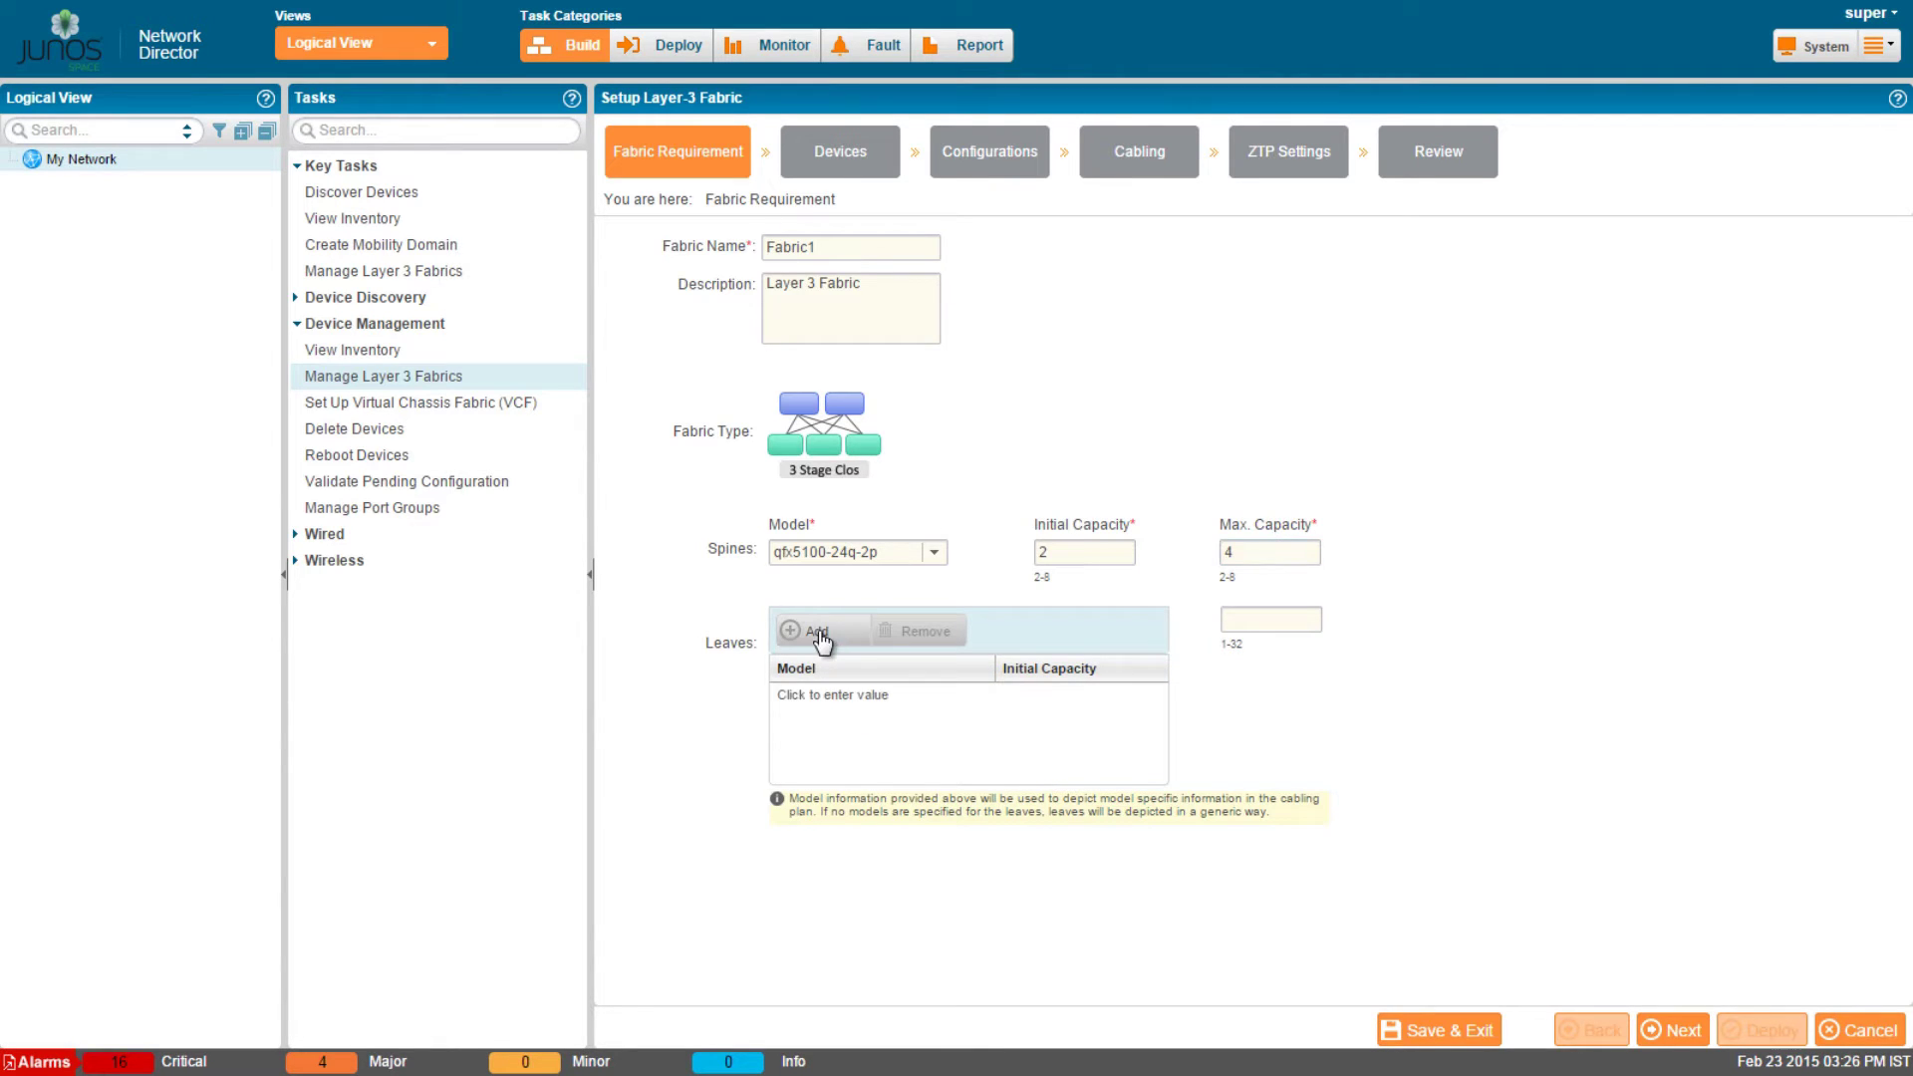
click(819, 695)
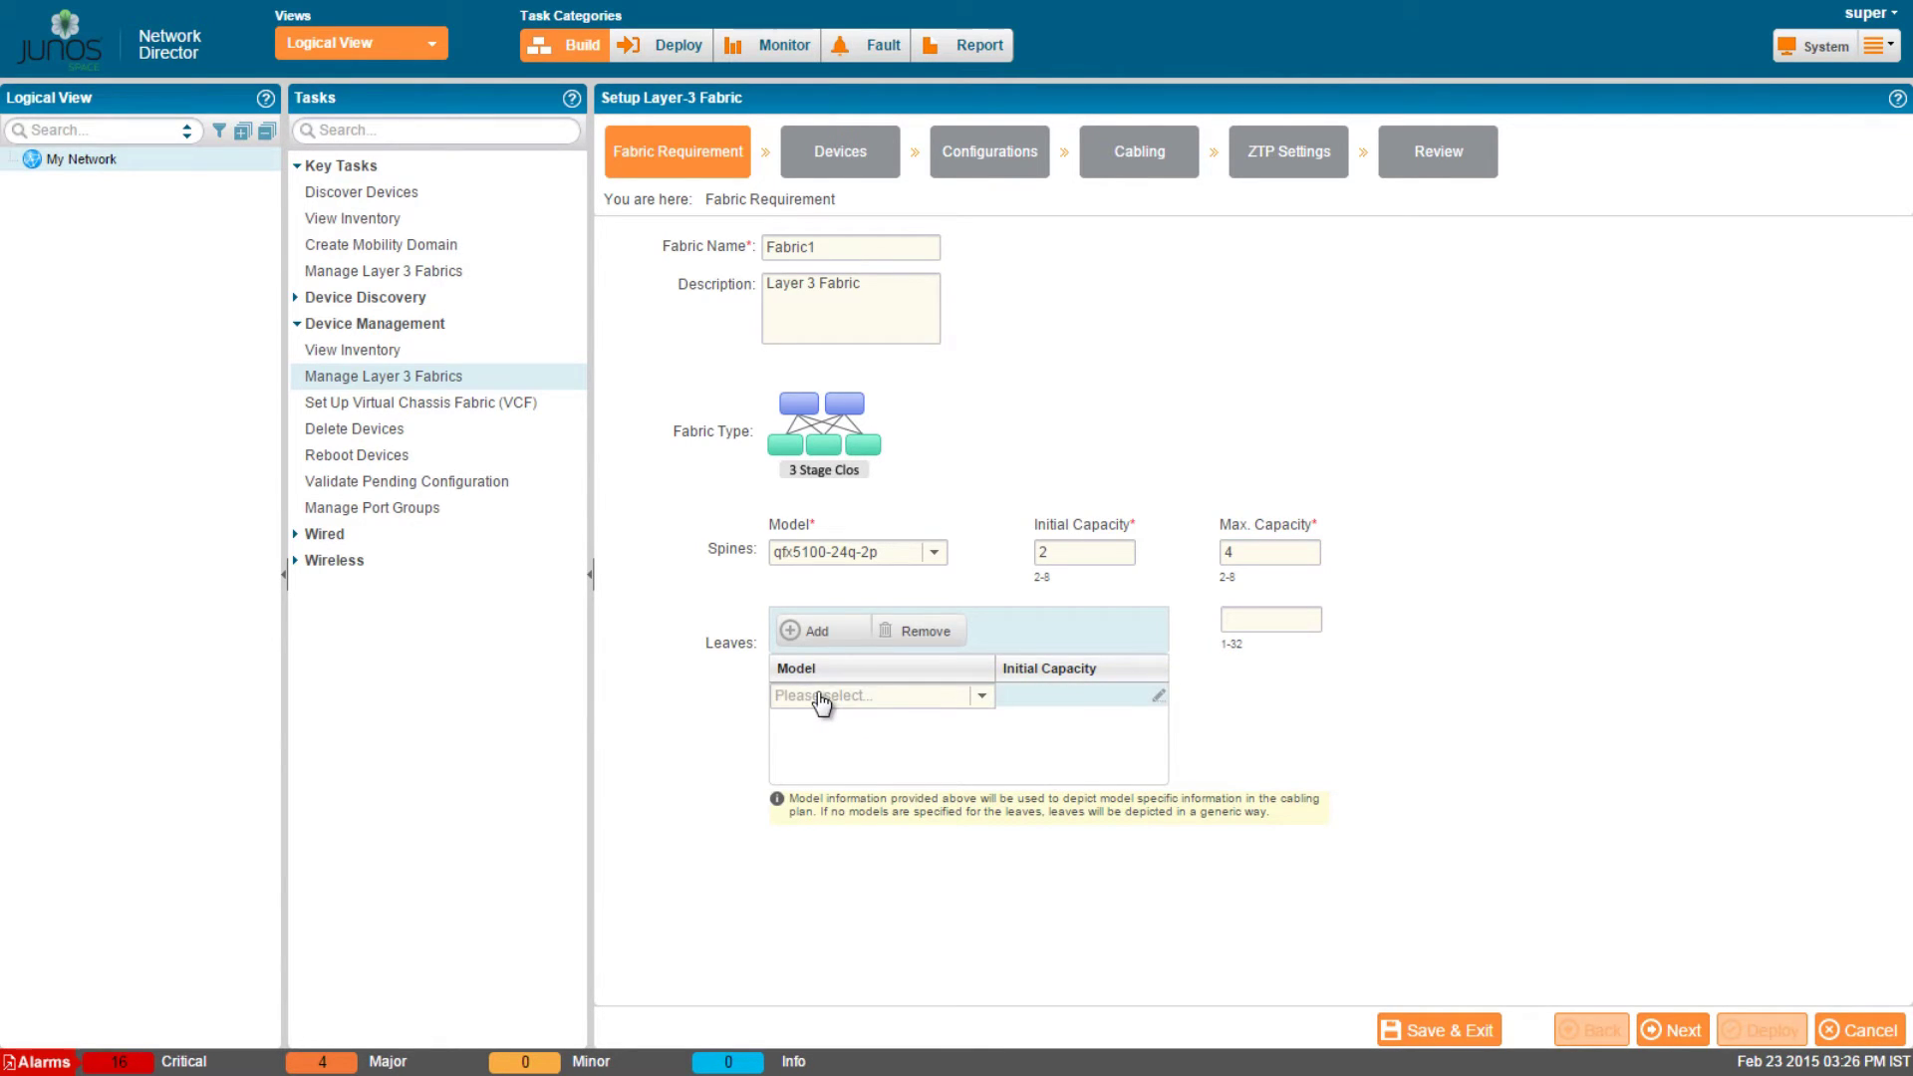
click(981, 696)
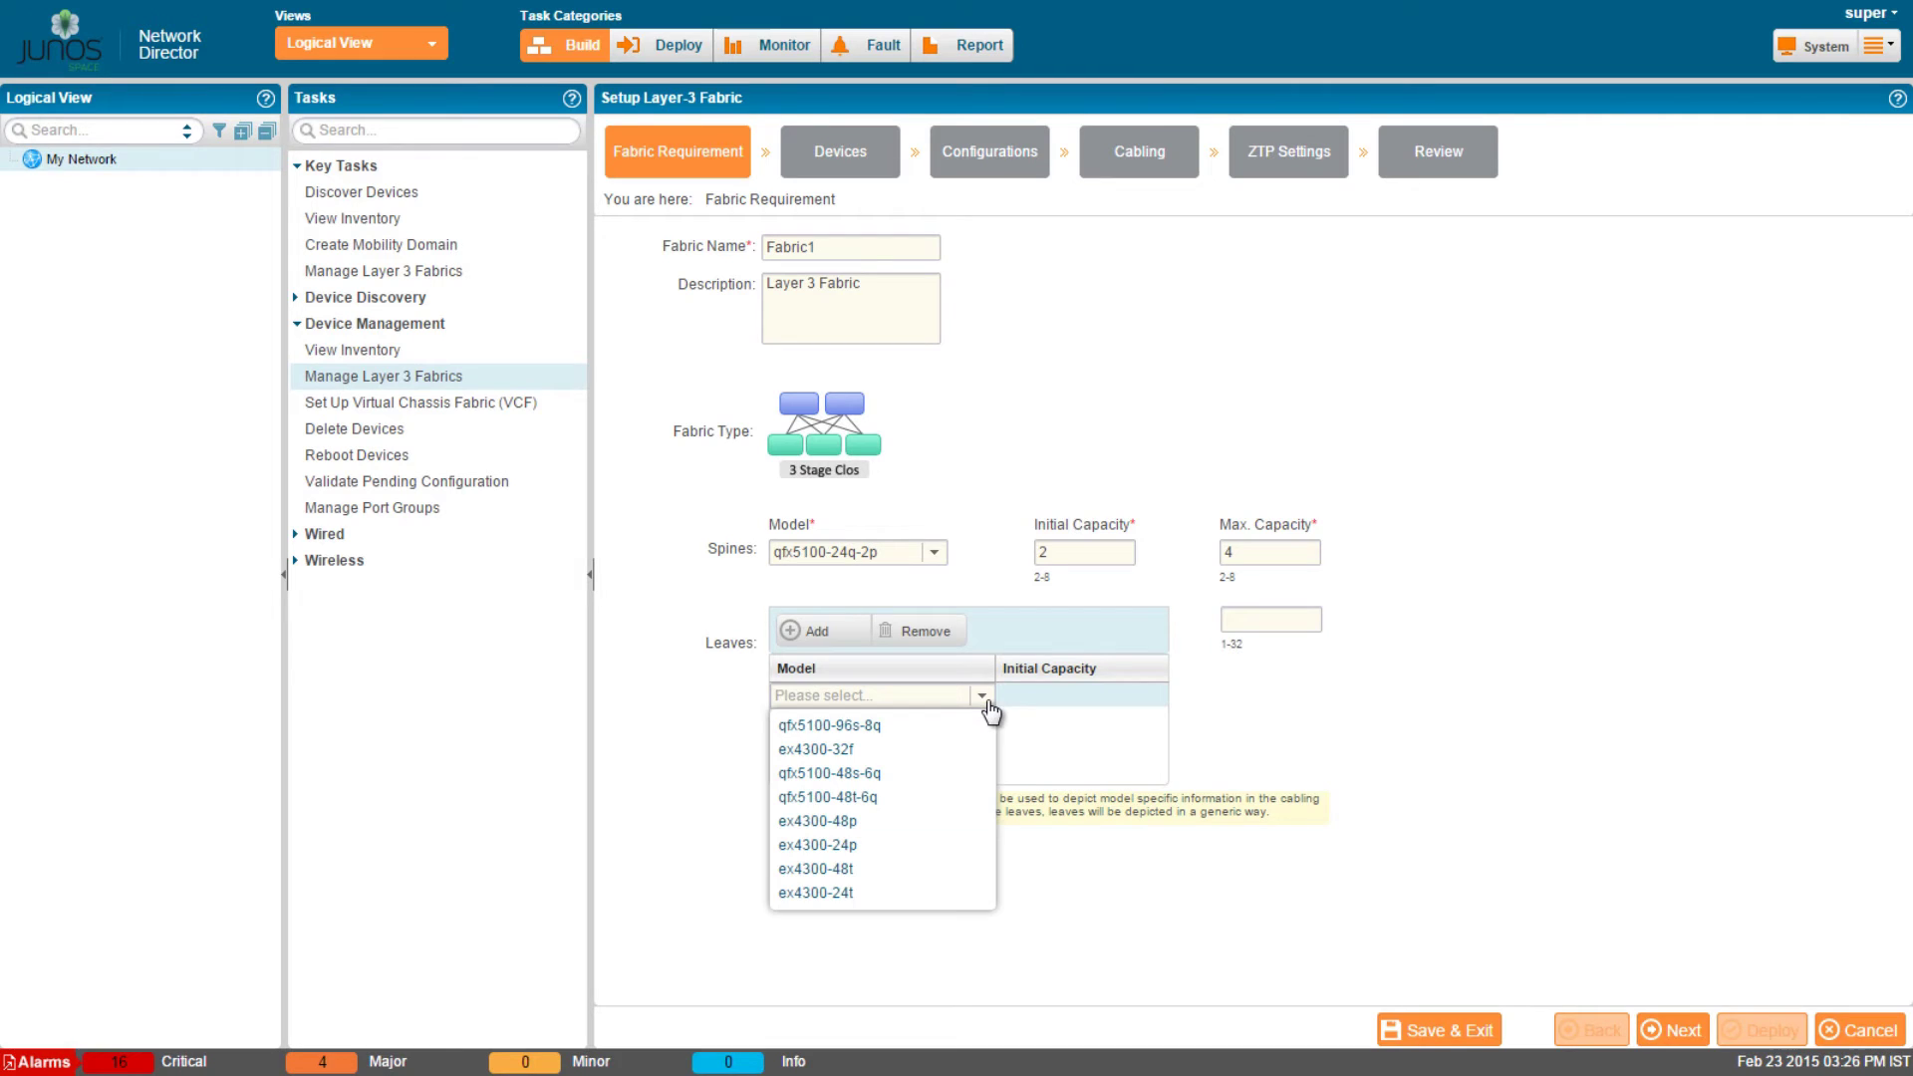
click(914, 774)
click(1044, 690)
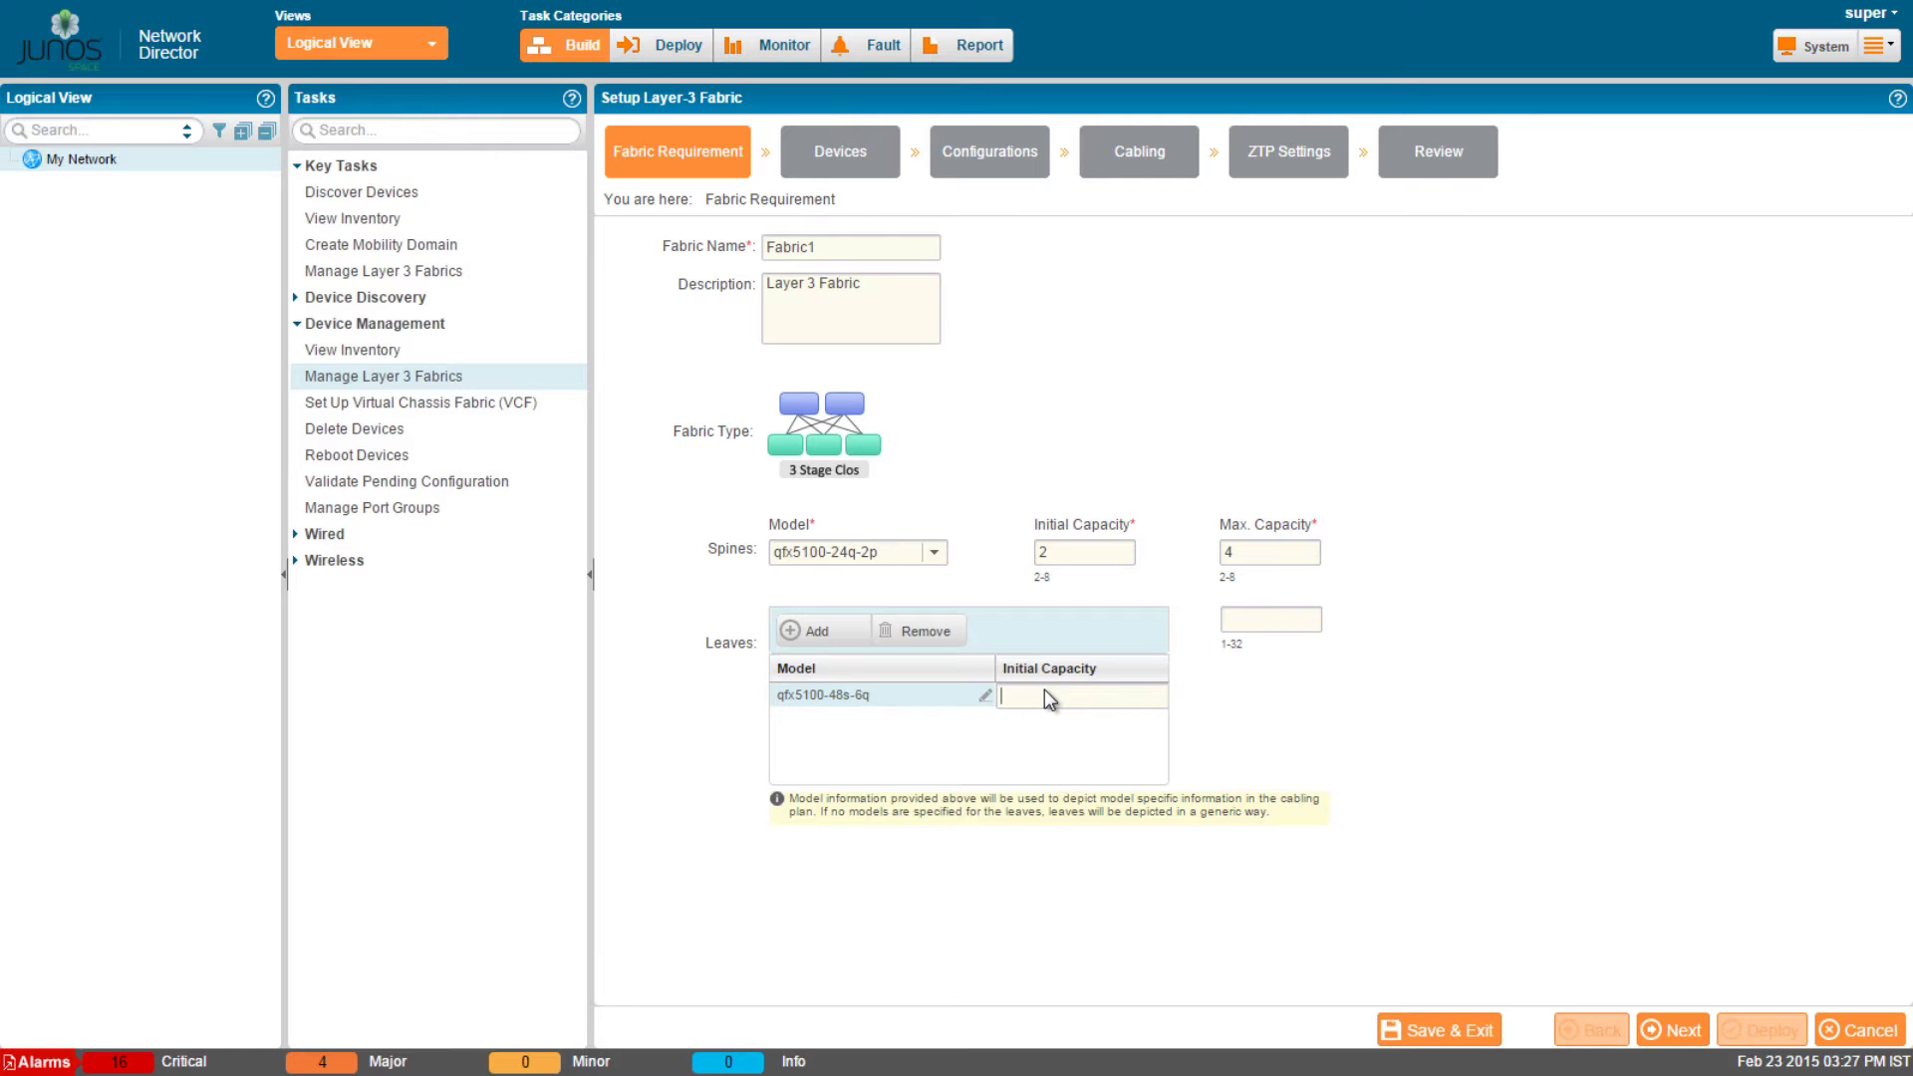
text(2)
click(1270, 619)
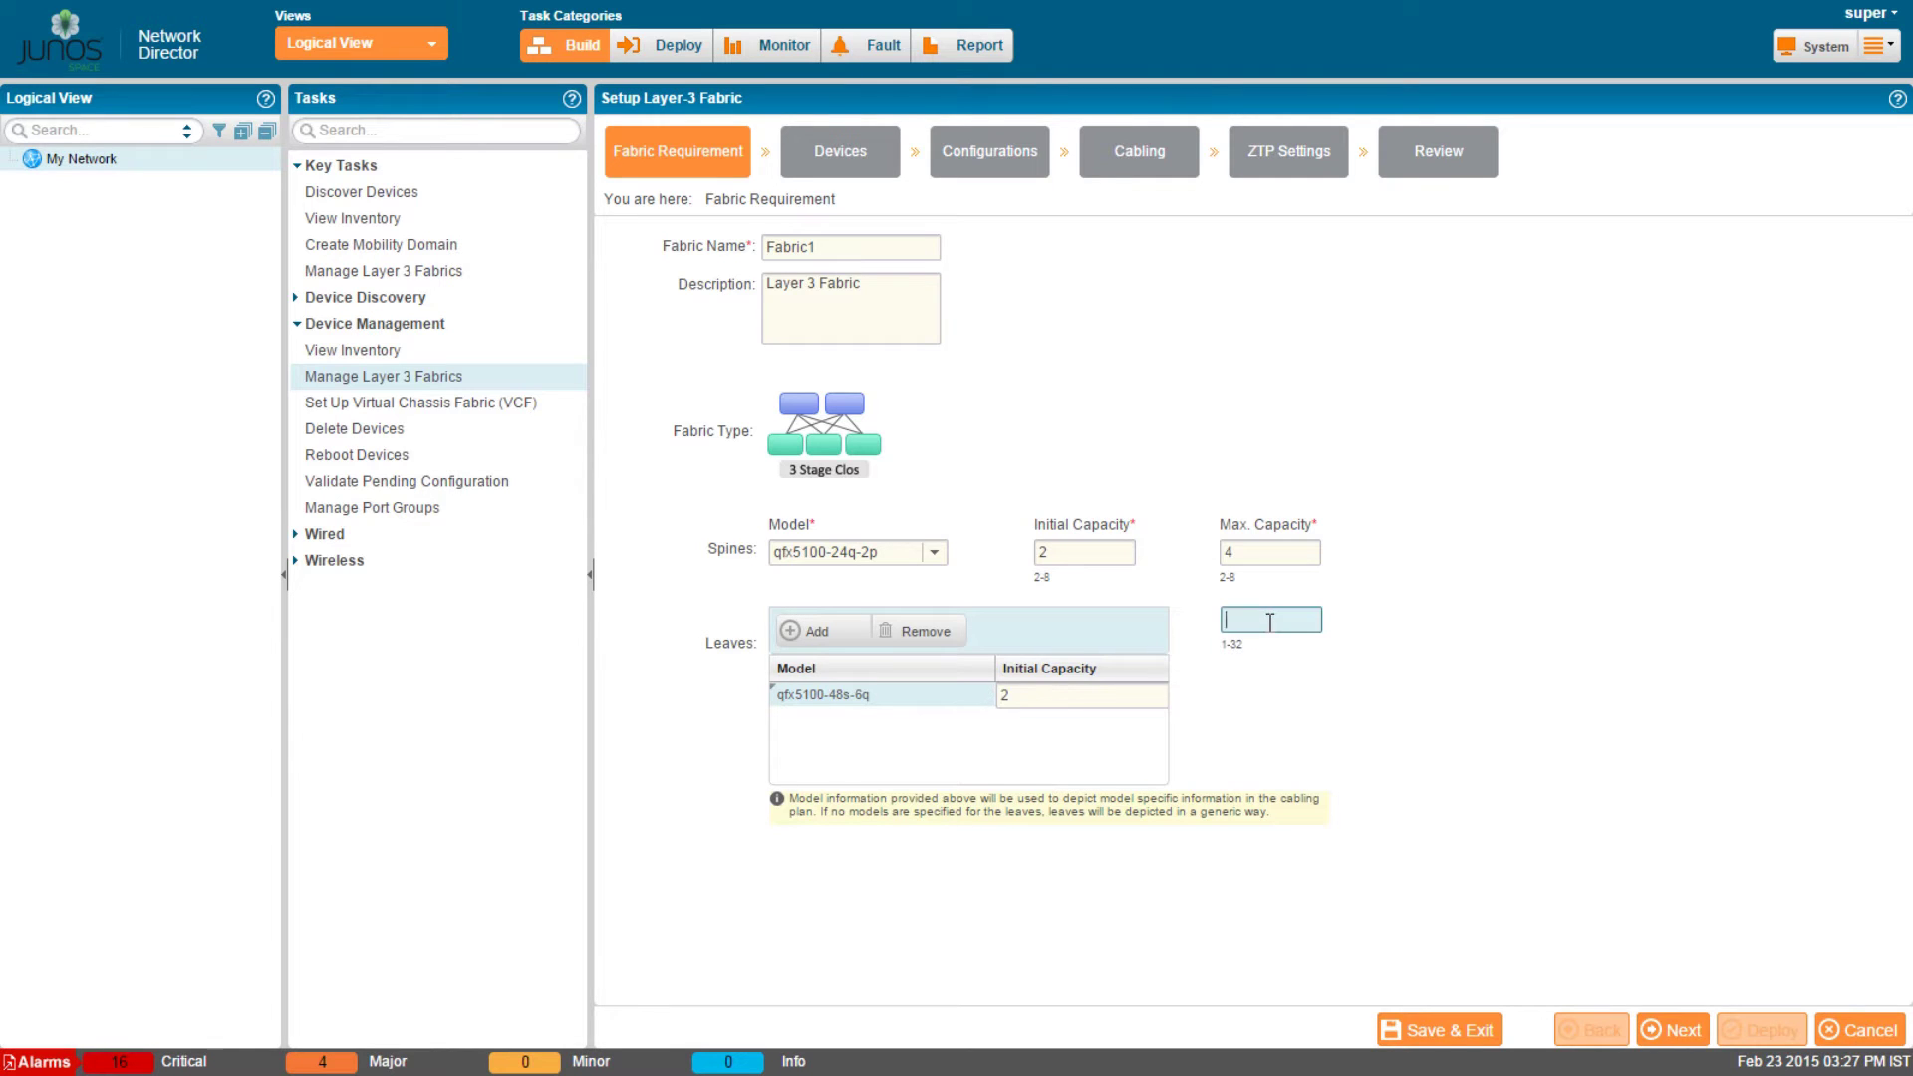
text(24)
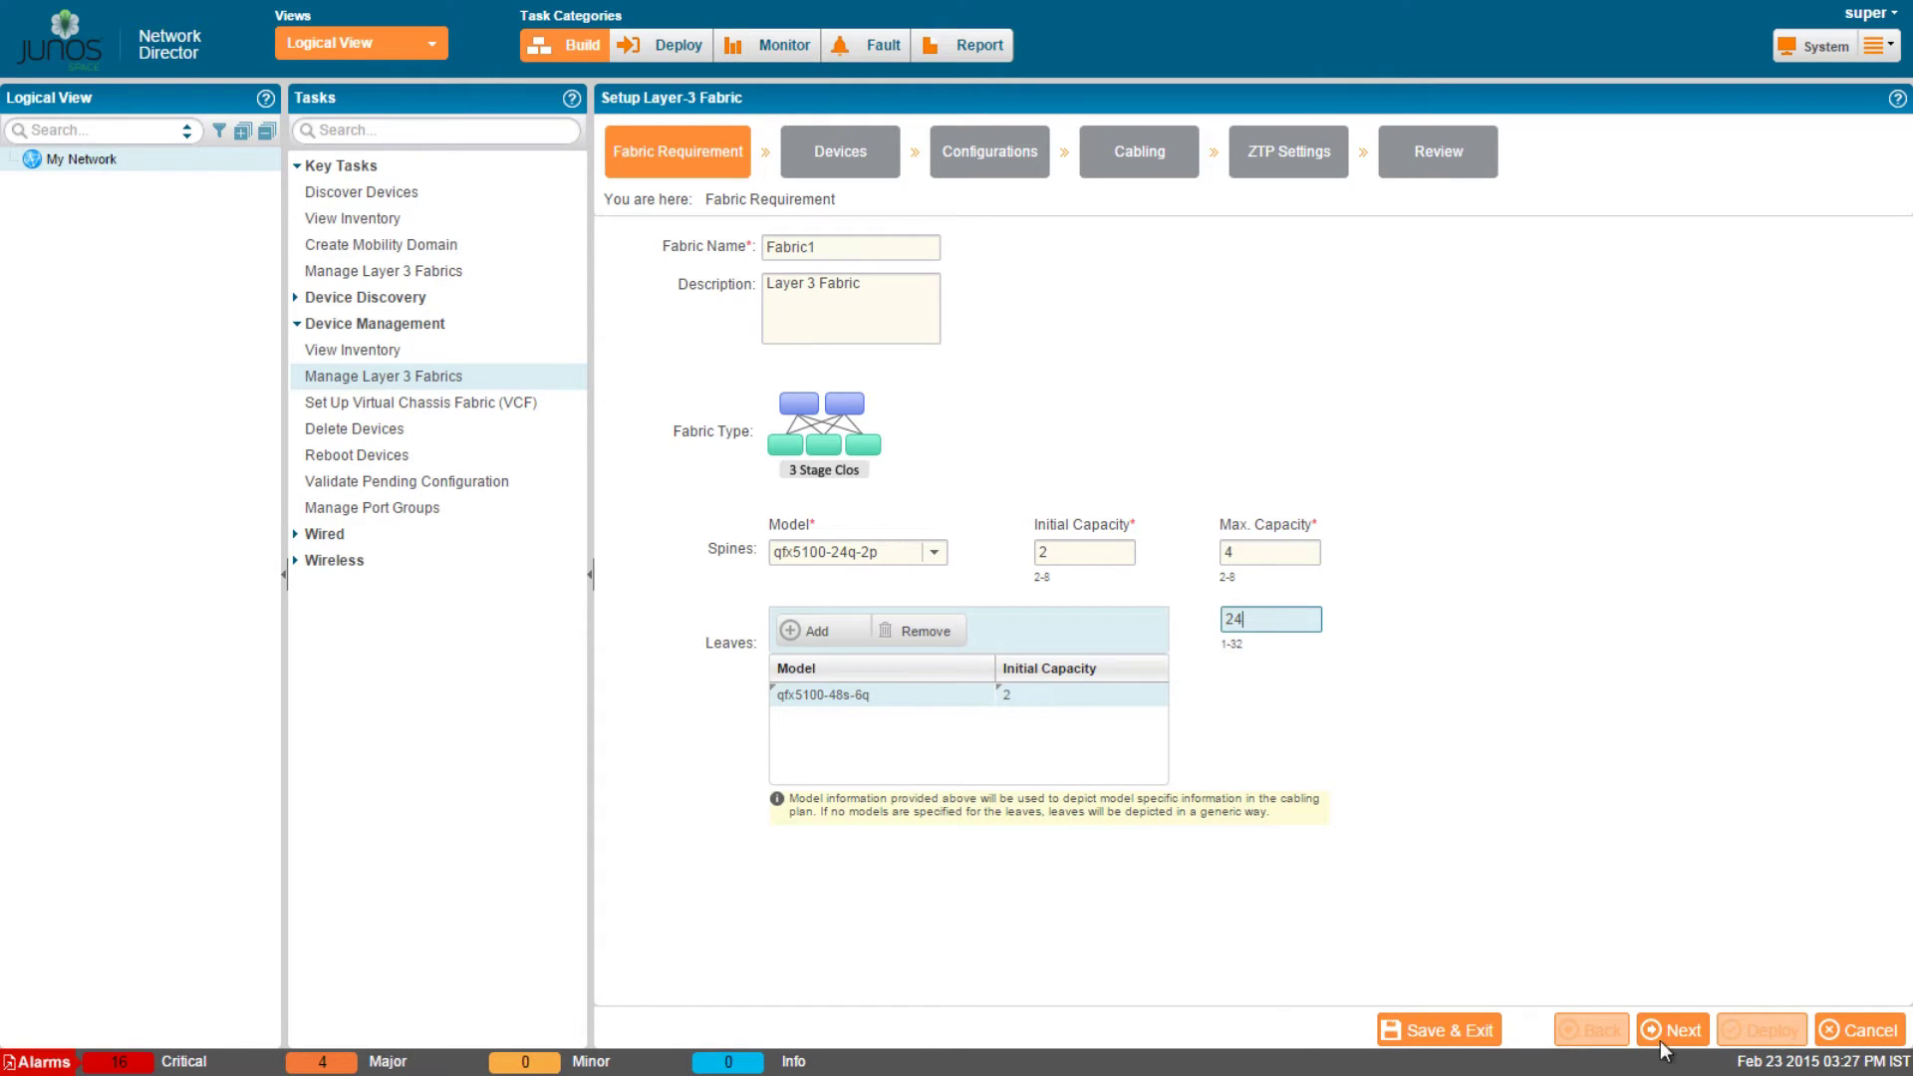
click(1689, 1033)
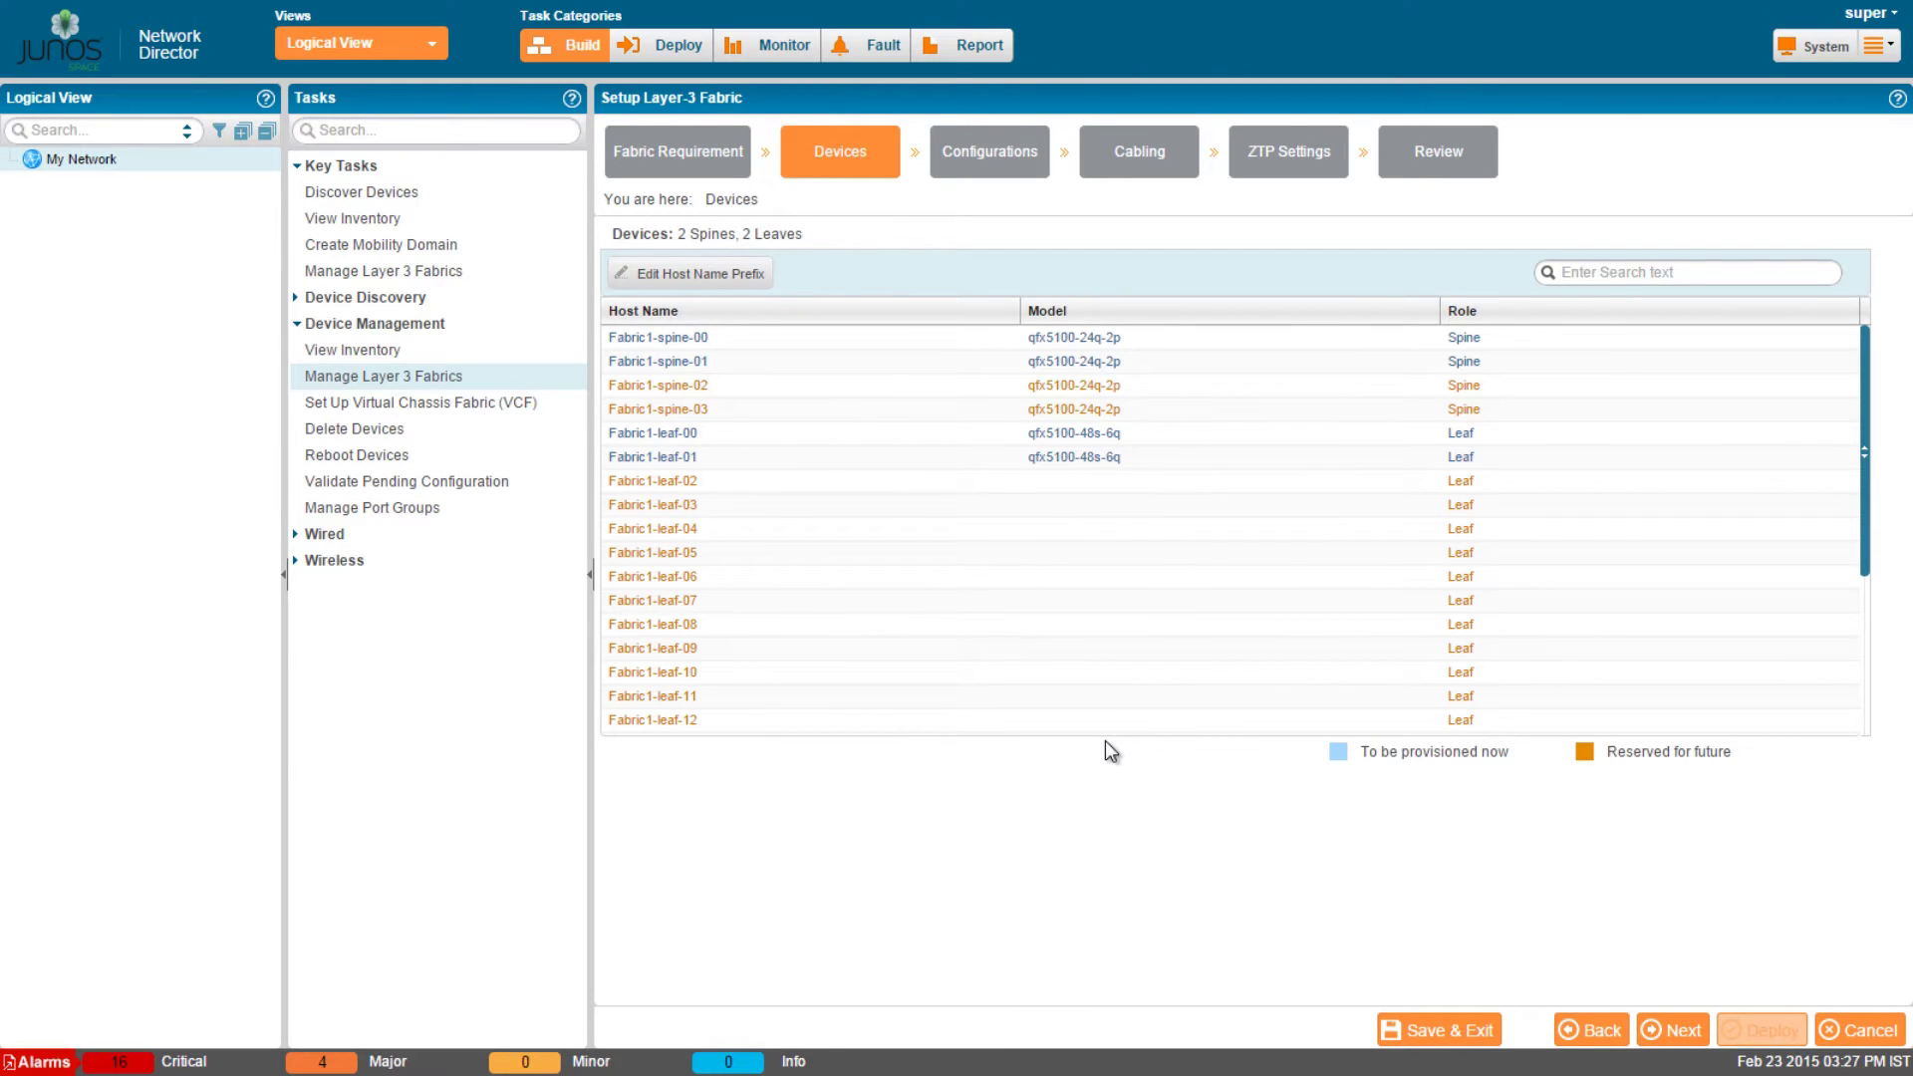
Change the host name prefix from Fabric1 to Fabric and proceed to configuration.
click(729, 271)
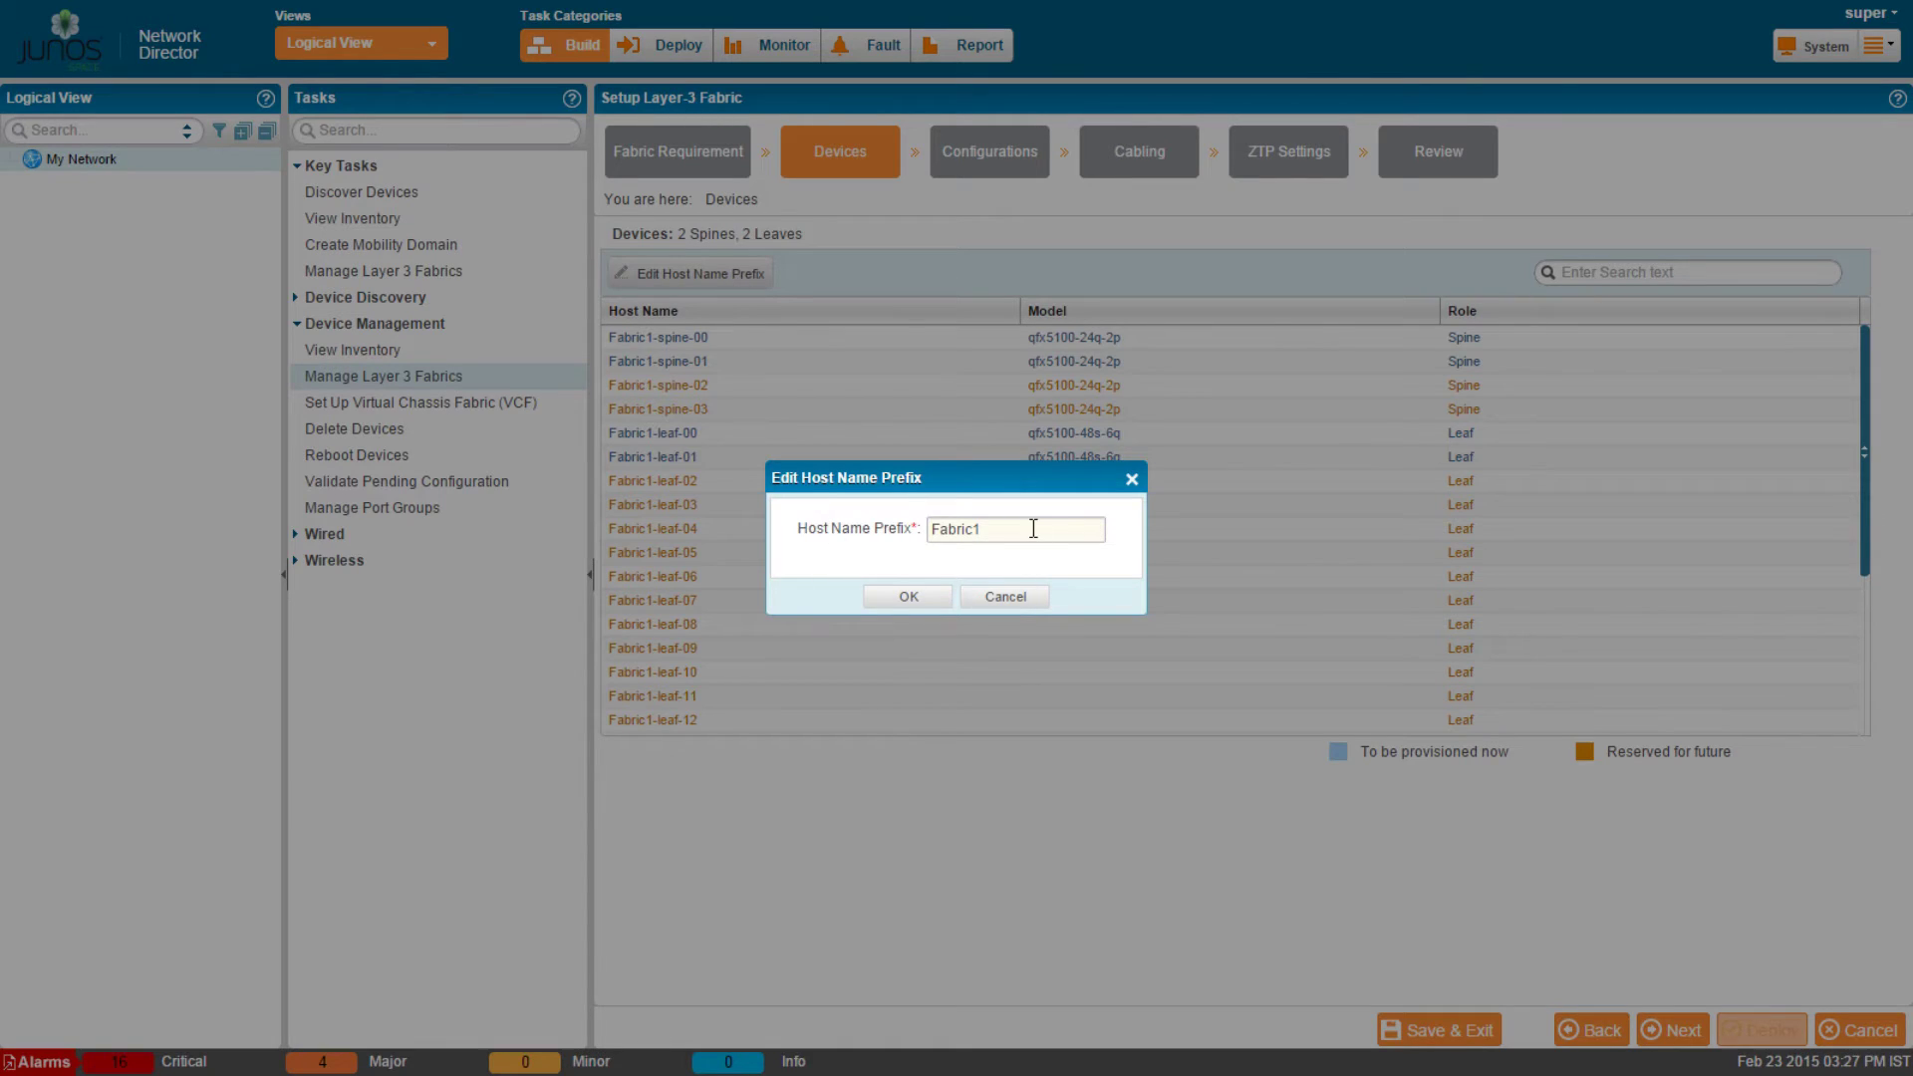
click(1033, 528)
key(BackSpace)
click(907, 597)
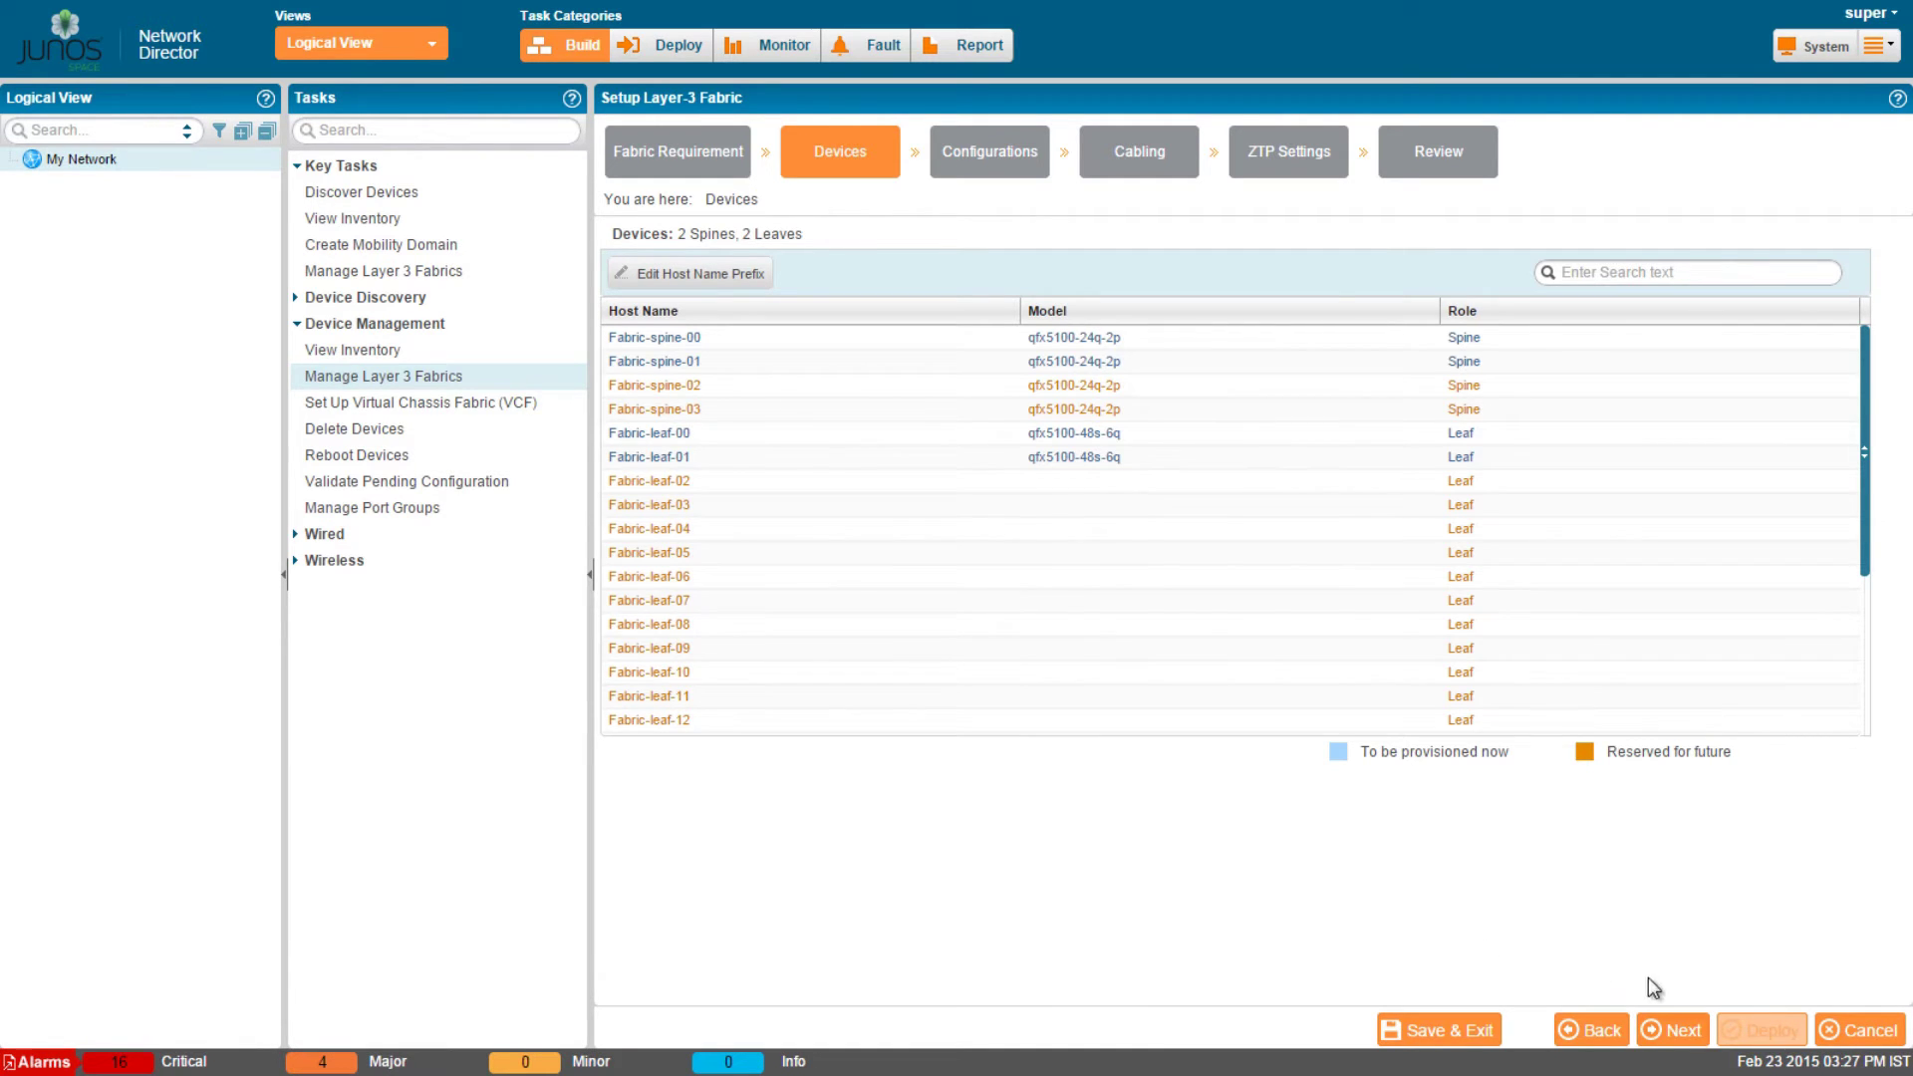
click(1670, 1029)
Set the loopback prefix to 10.0.0.0/24 and the interconnect prefix to 11.0.0.0/24.
click(948, 250)
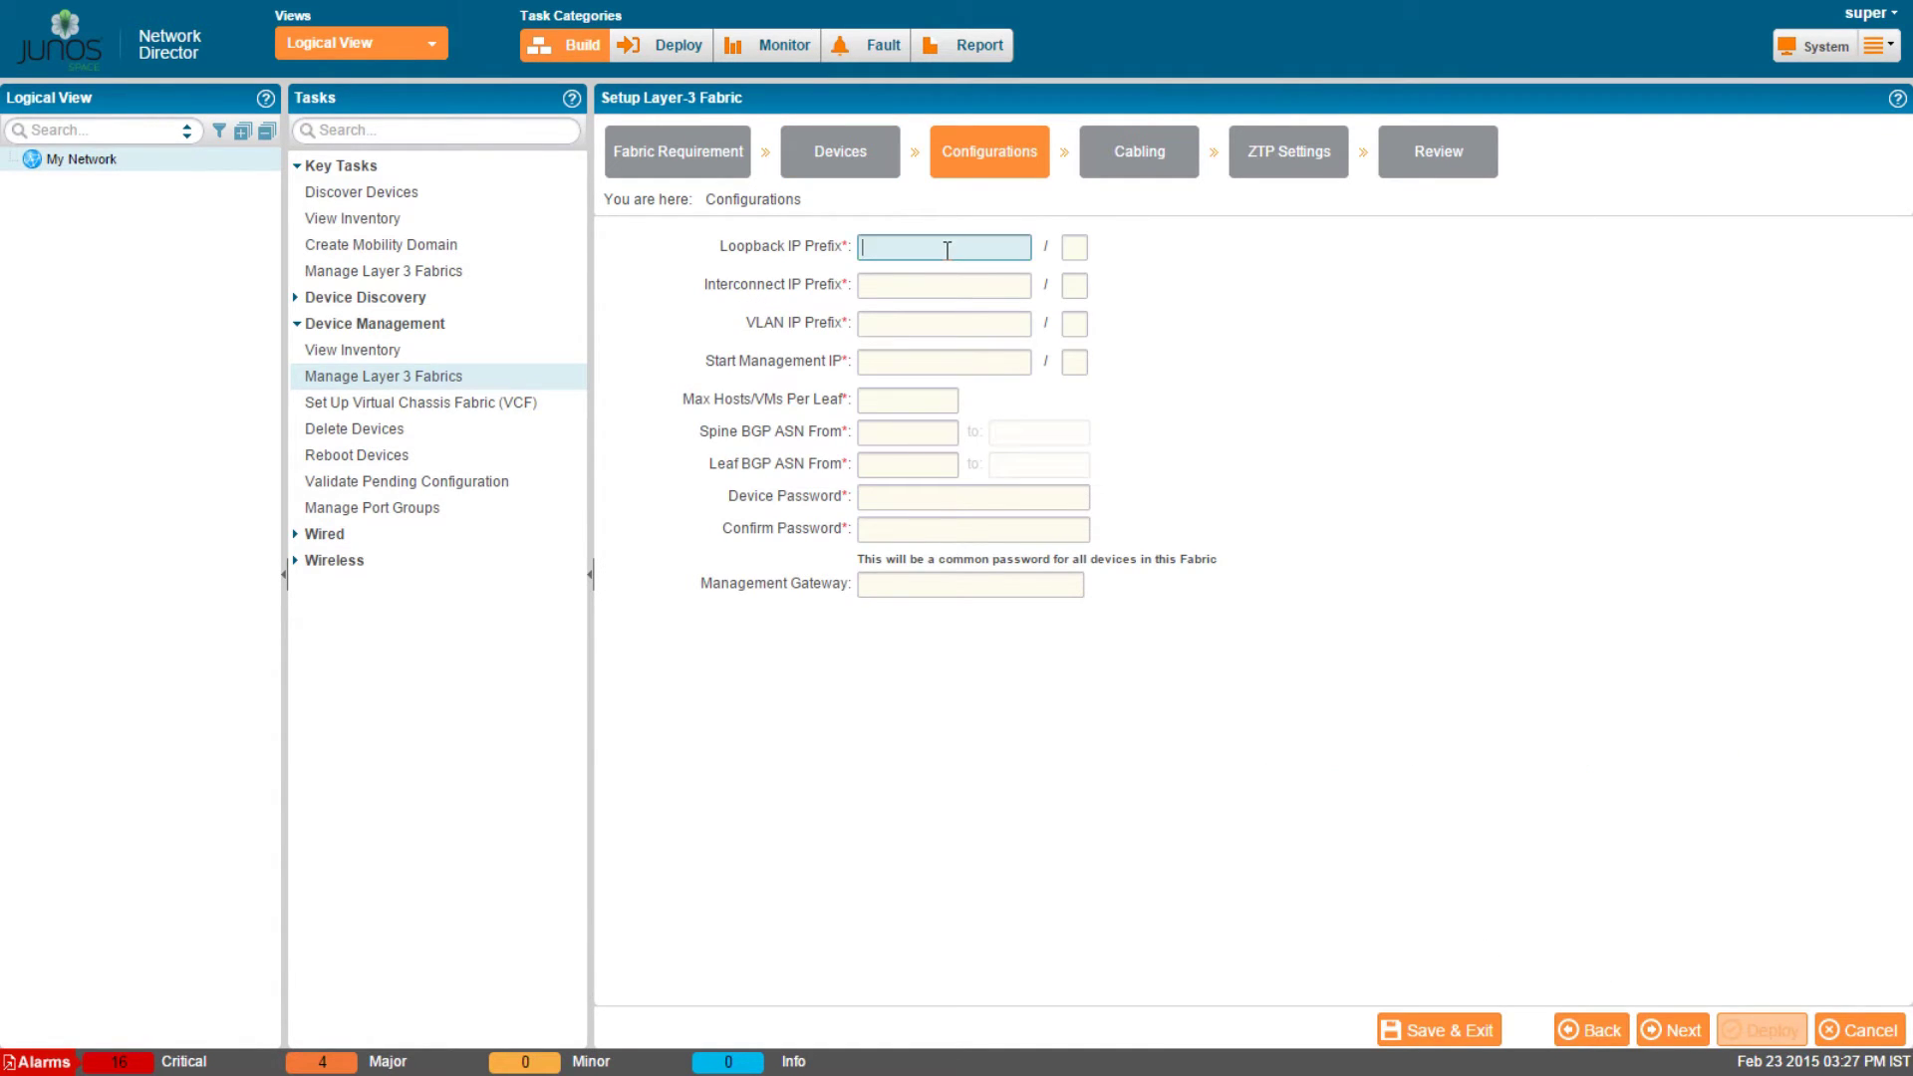
text(10.0.0.0)
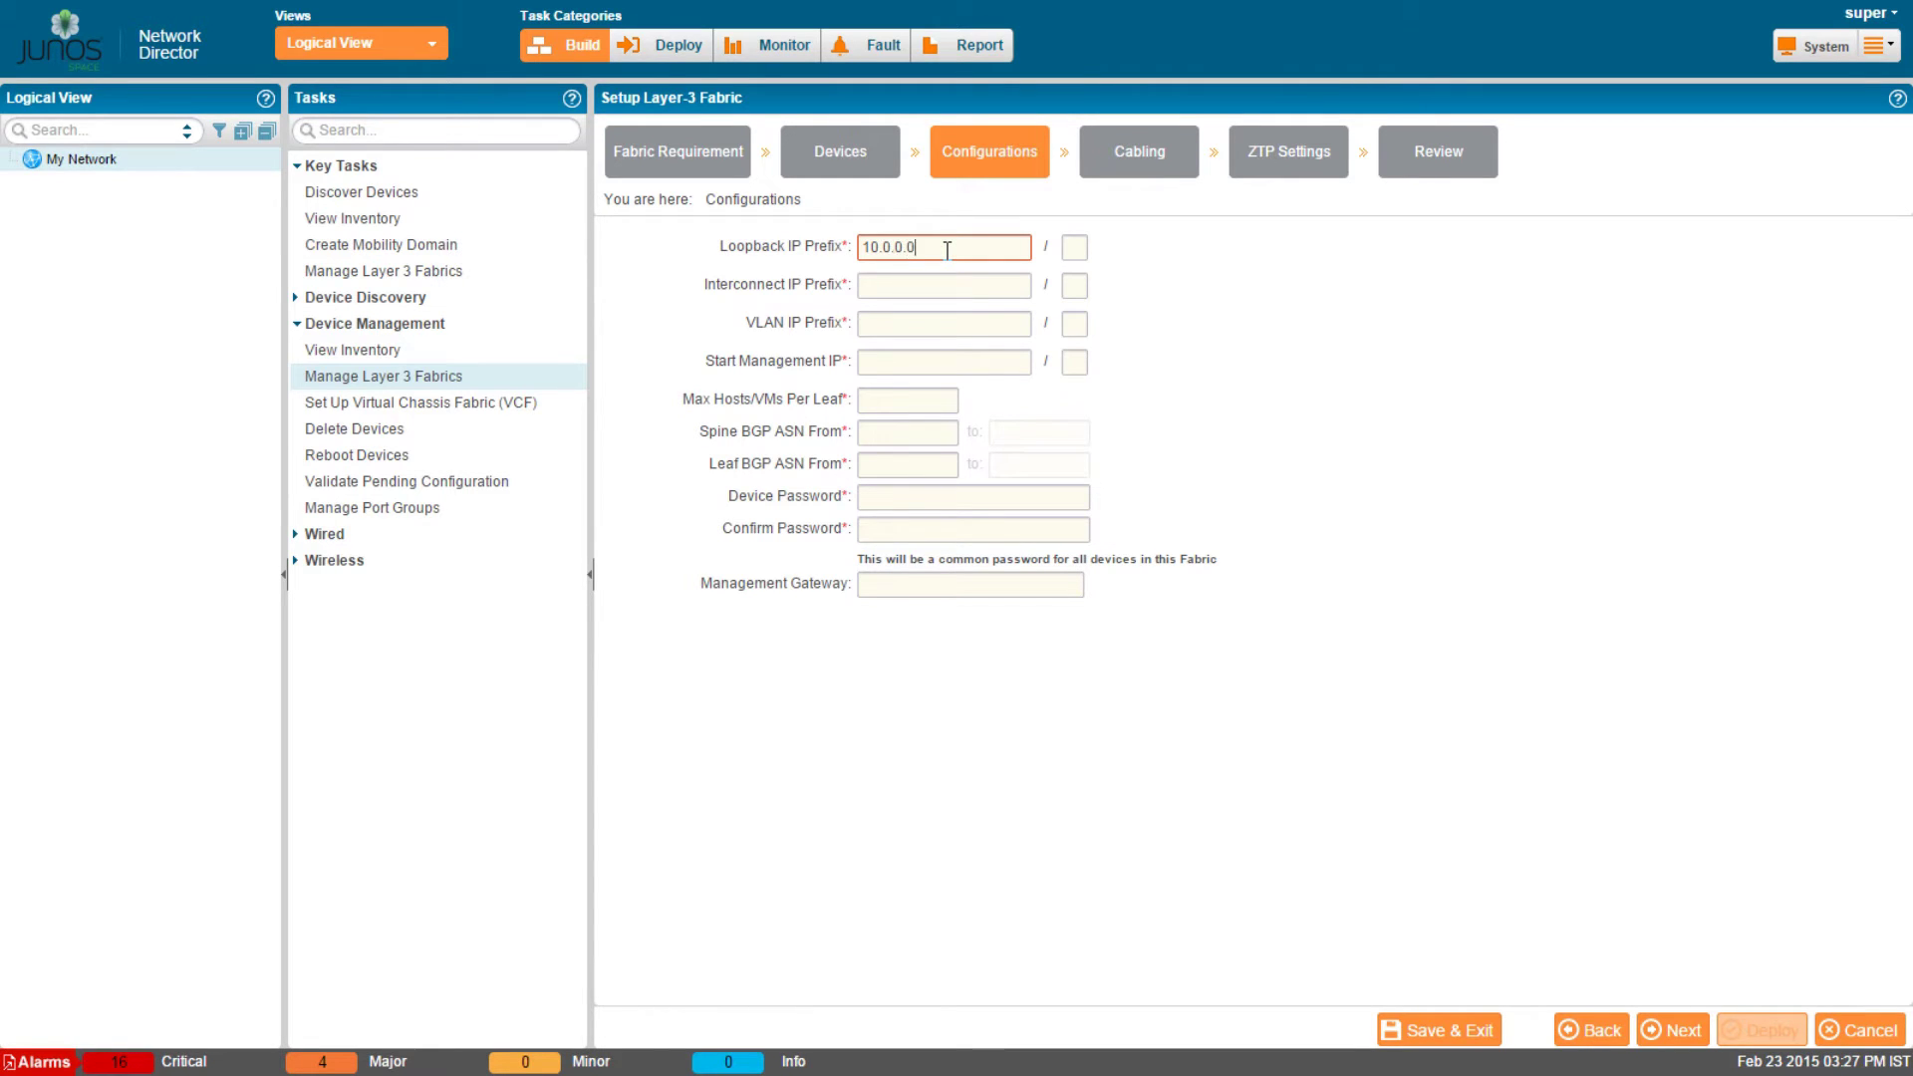
key(Tab)
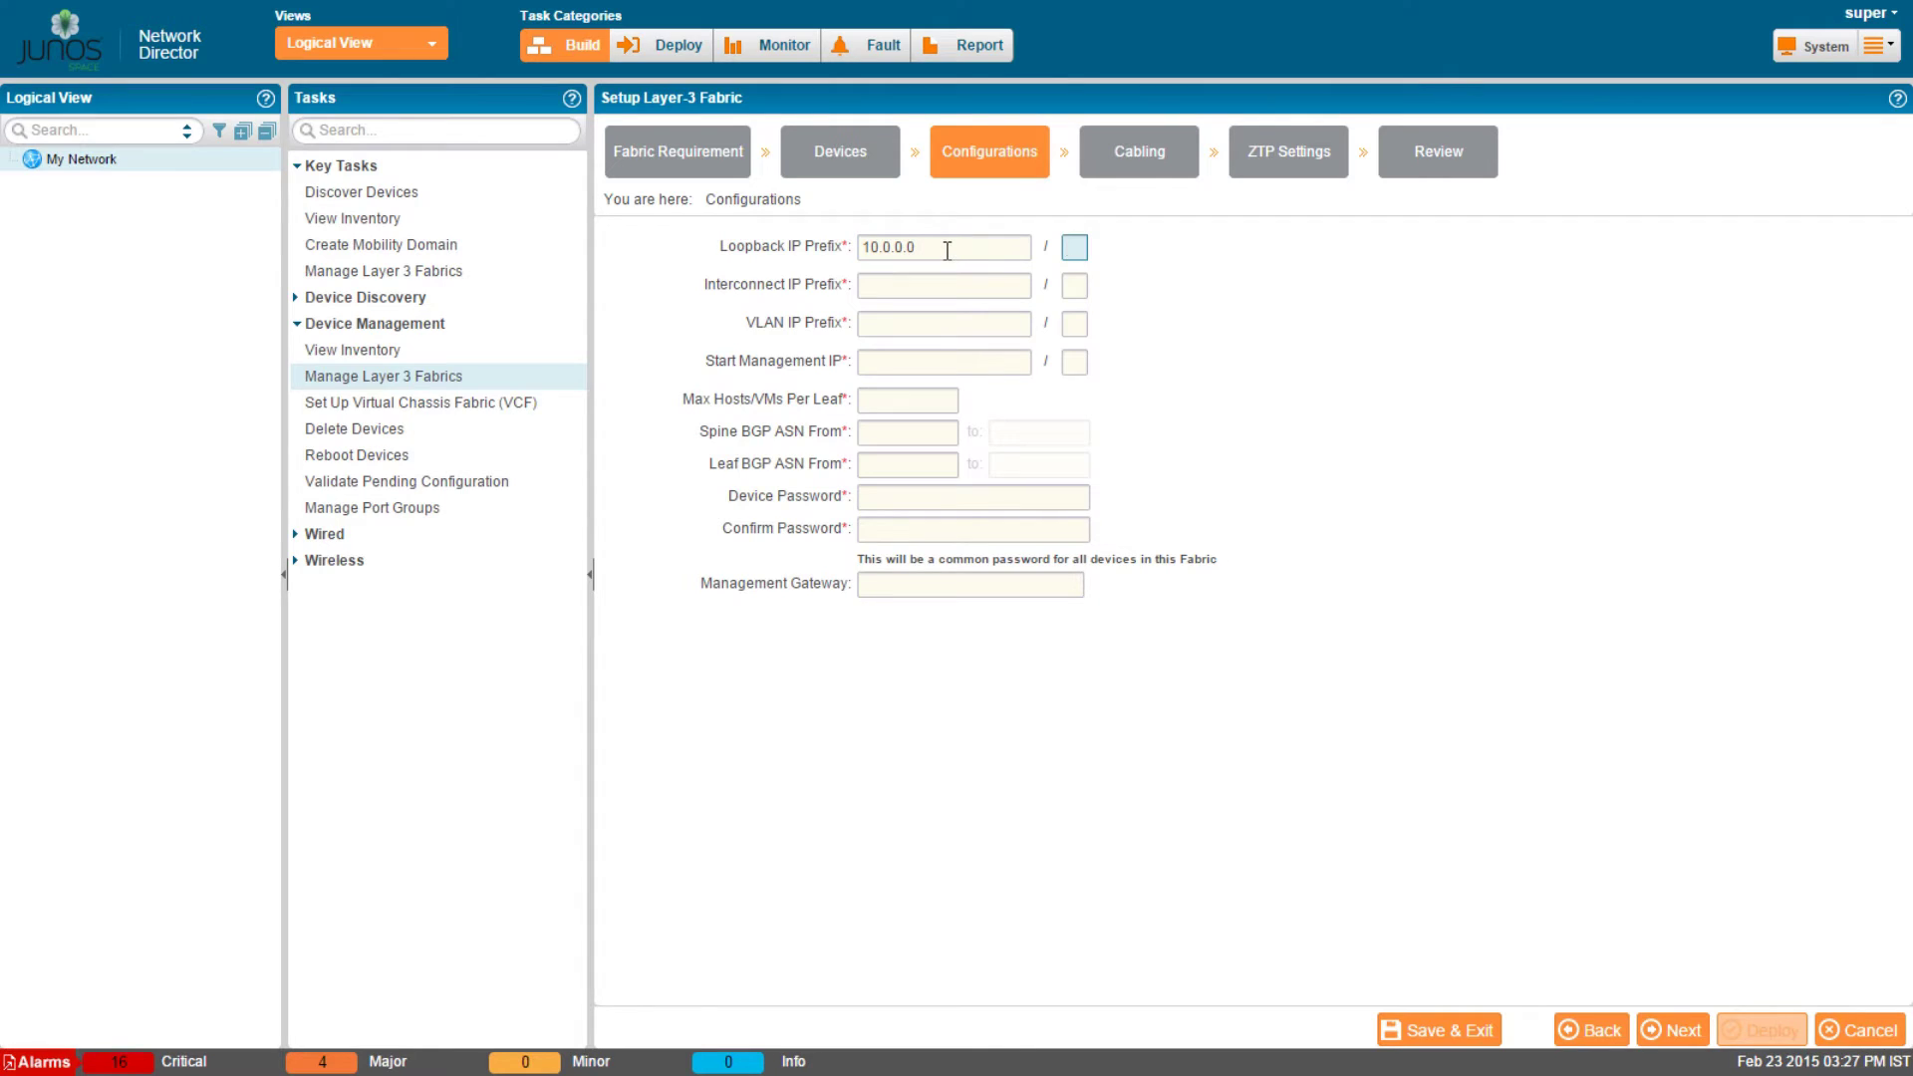
text(24)
key(Tab)
text(11.0.0.0)
key(Tab)
text(24)
Set the VLAN prefix to 12.0.0.0/16 and the starting management IP to 192.168.2.10/24.
key(Tab)
text(12)
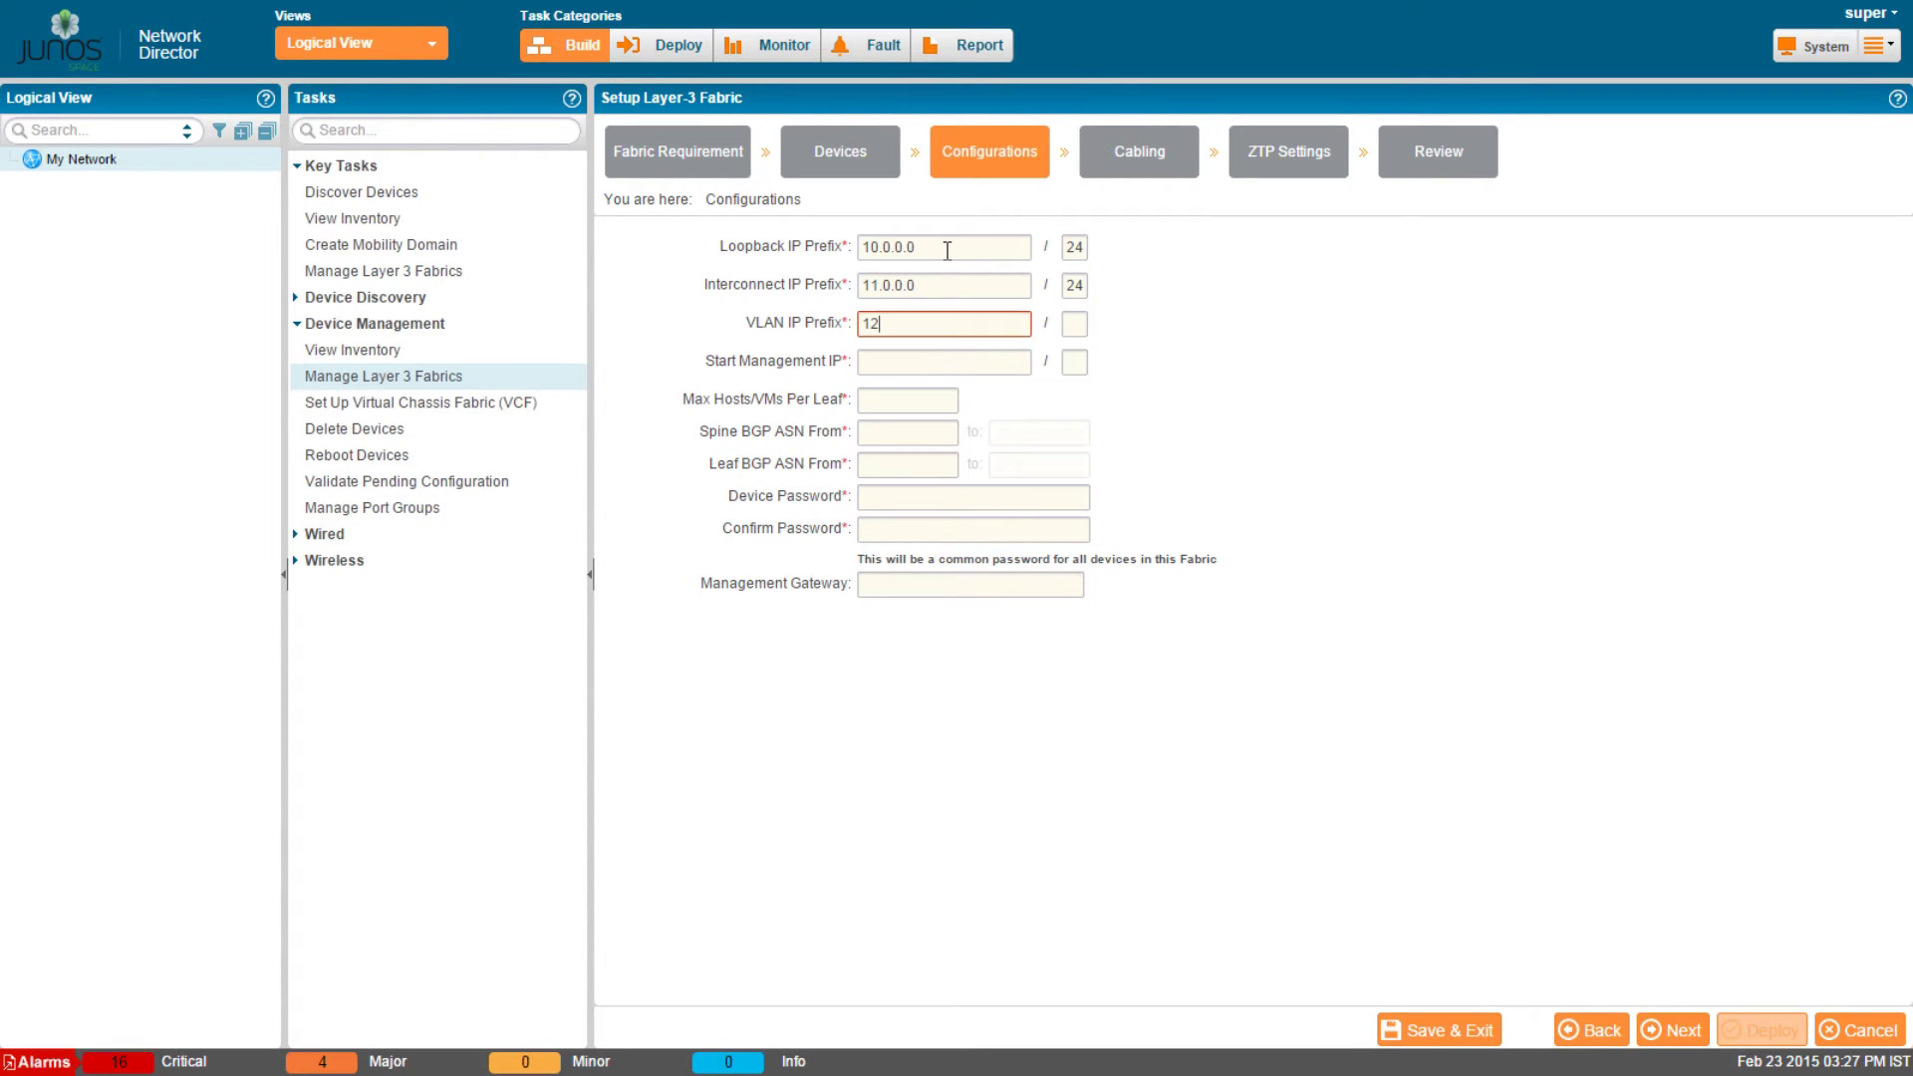
text(.0.0.0)
key(Tab)
text(16)
key(Tab)
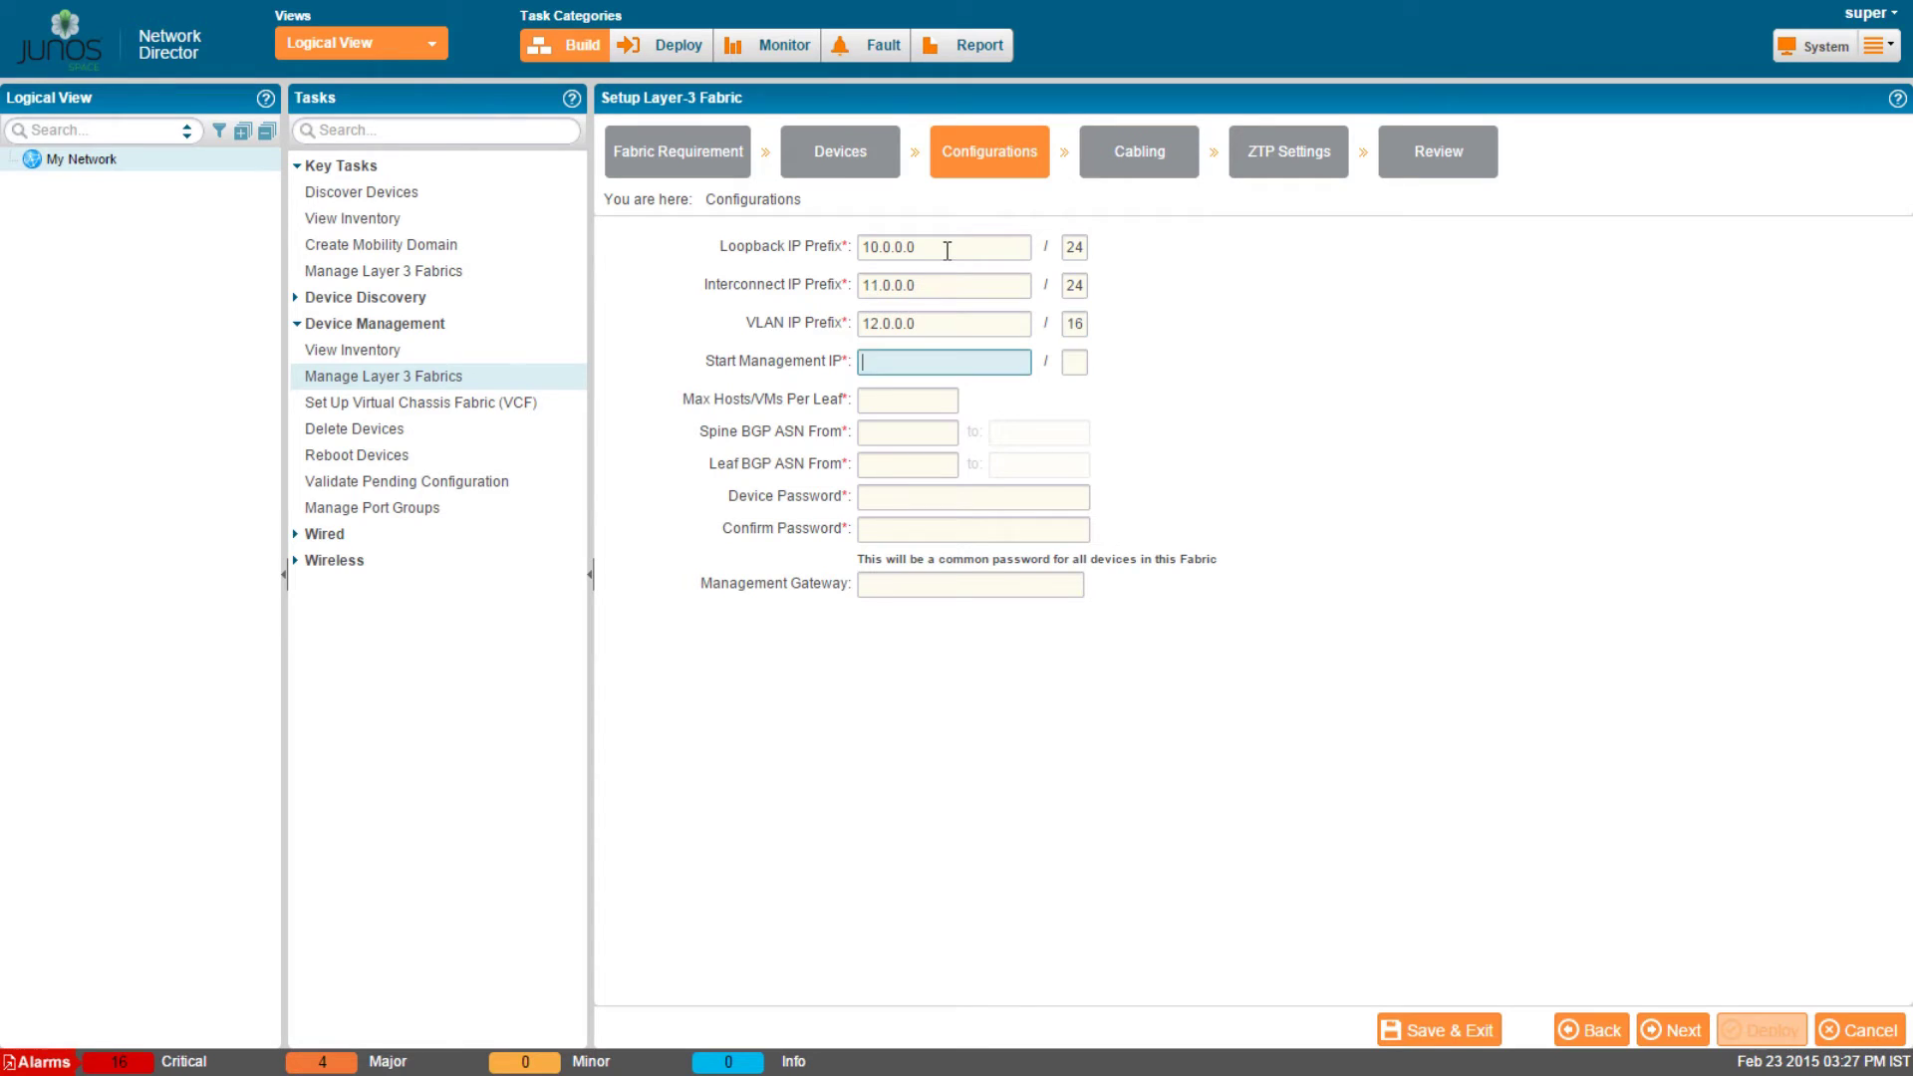
text(1)
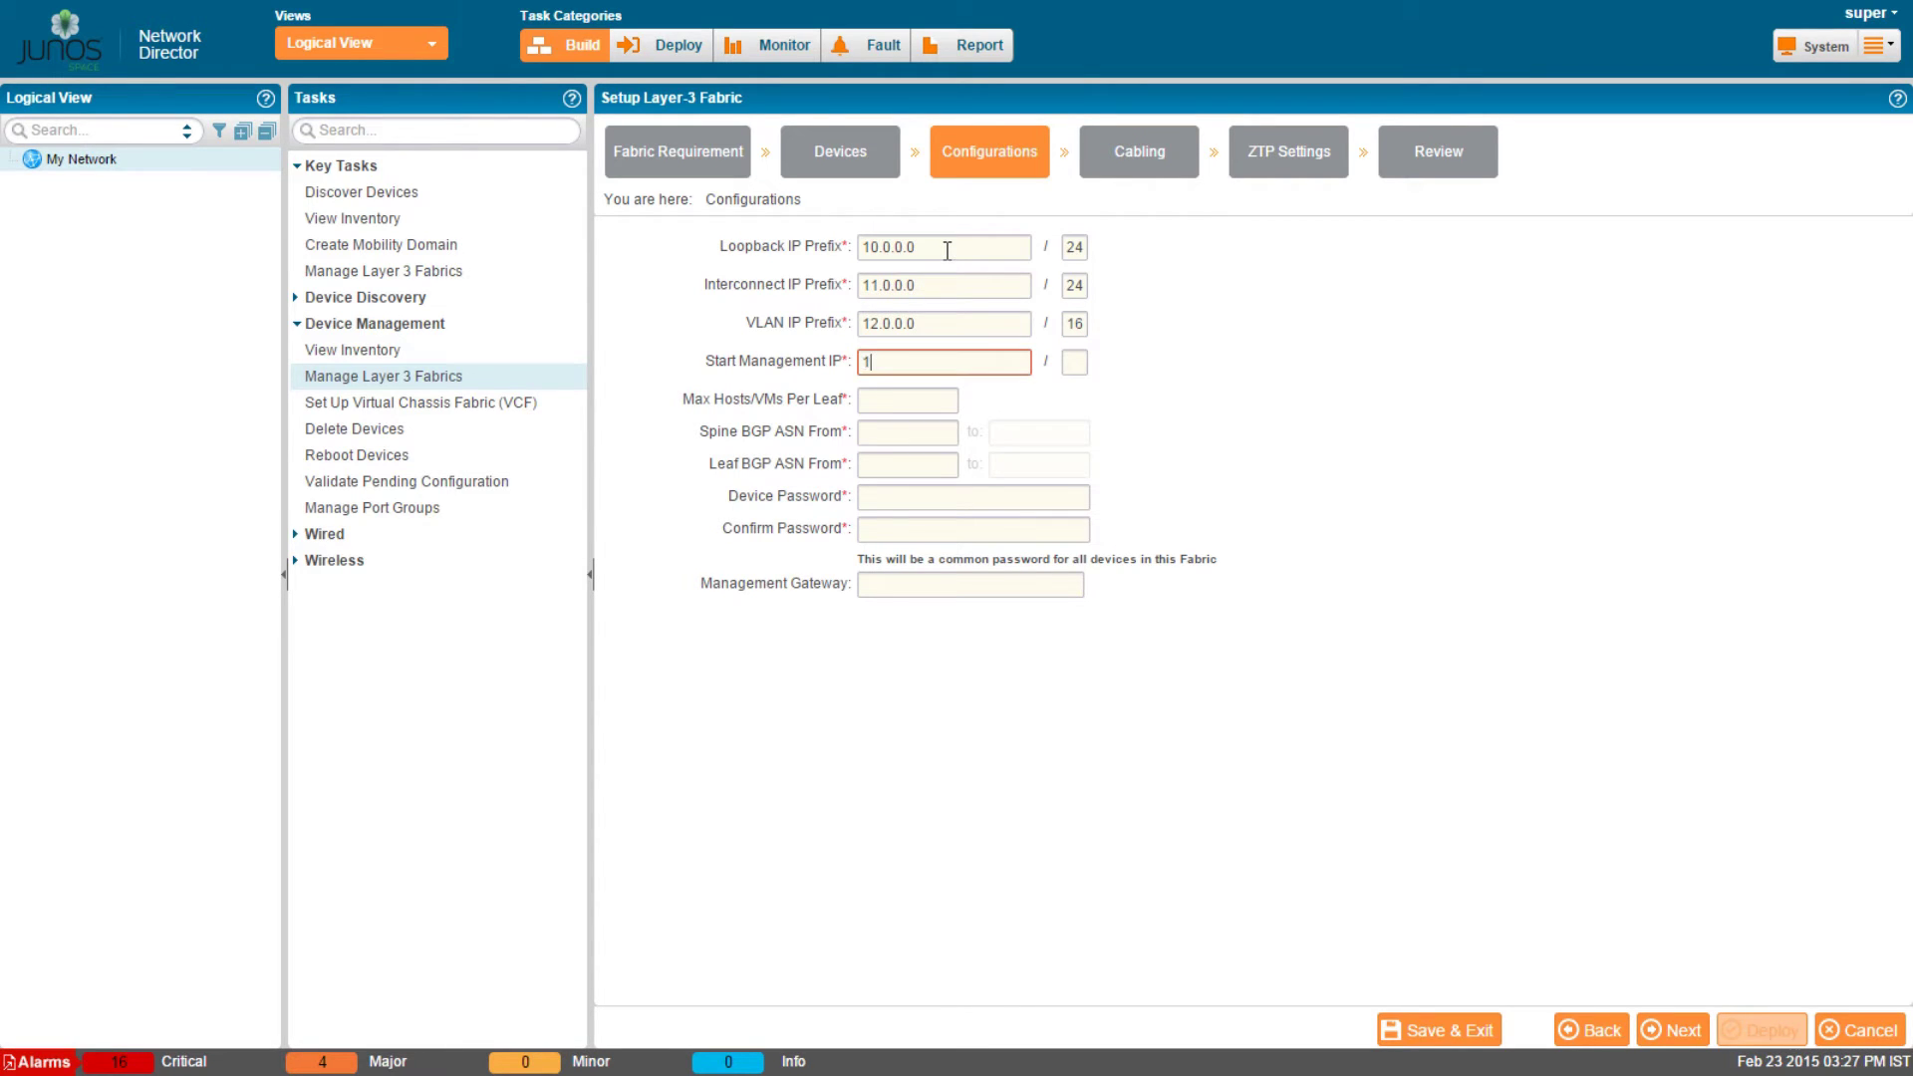
text(92.168.2.10)
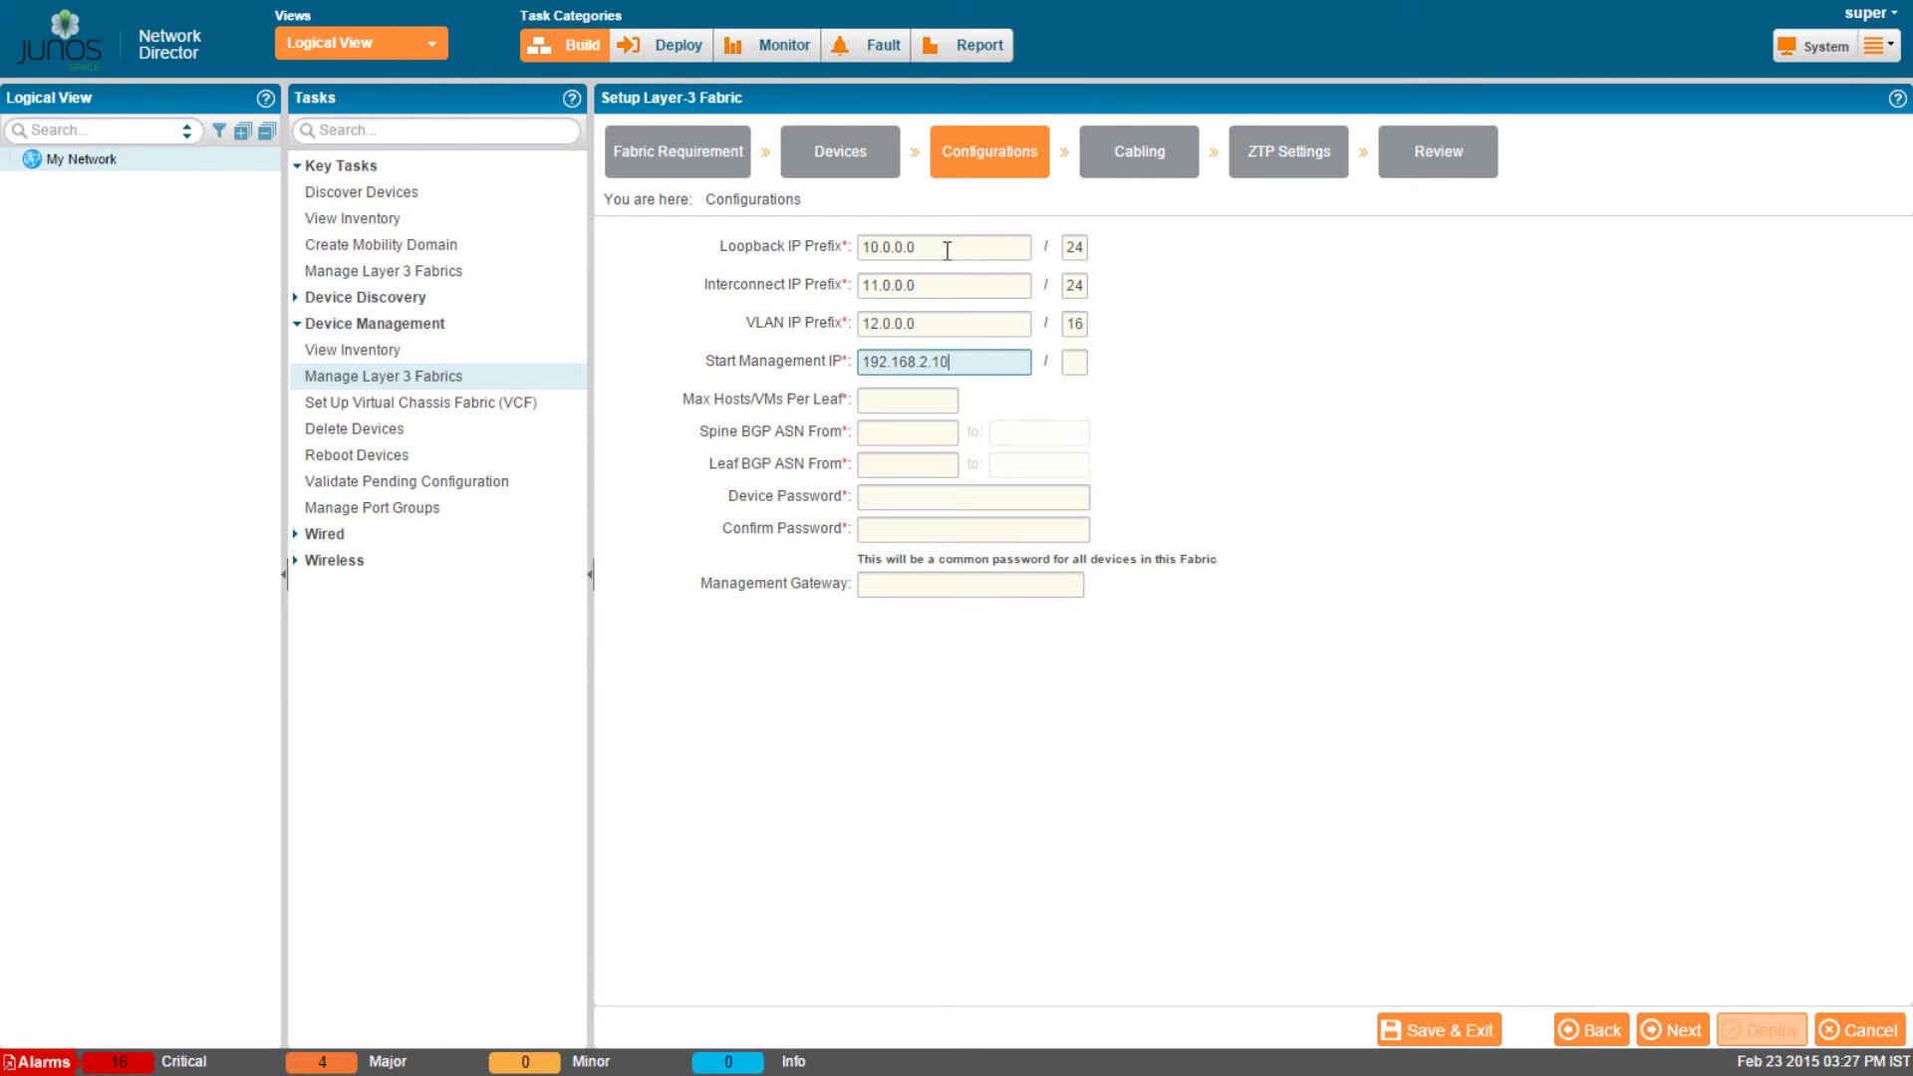
key(Tab)
text(24)
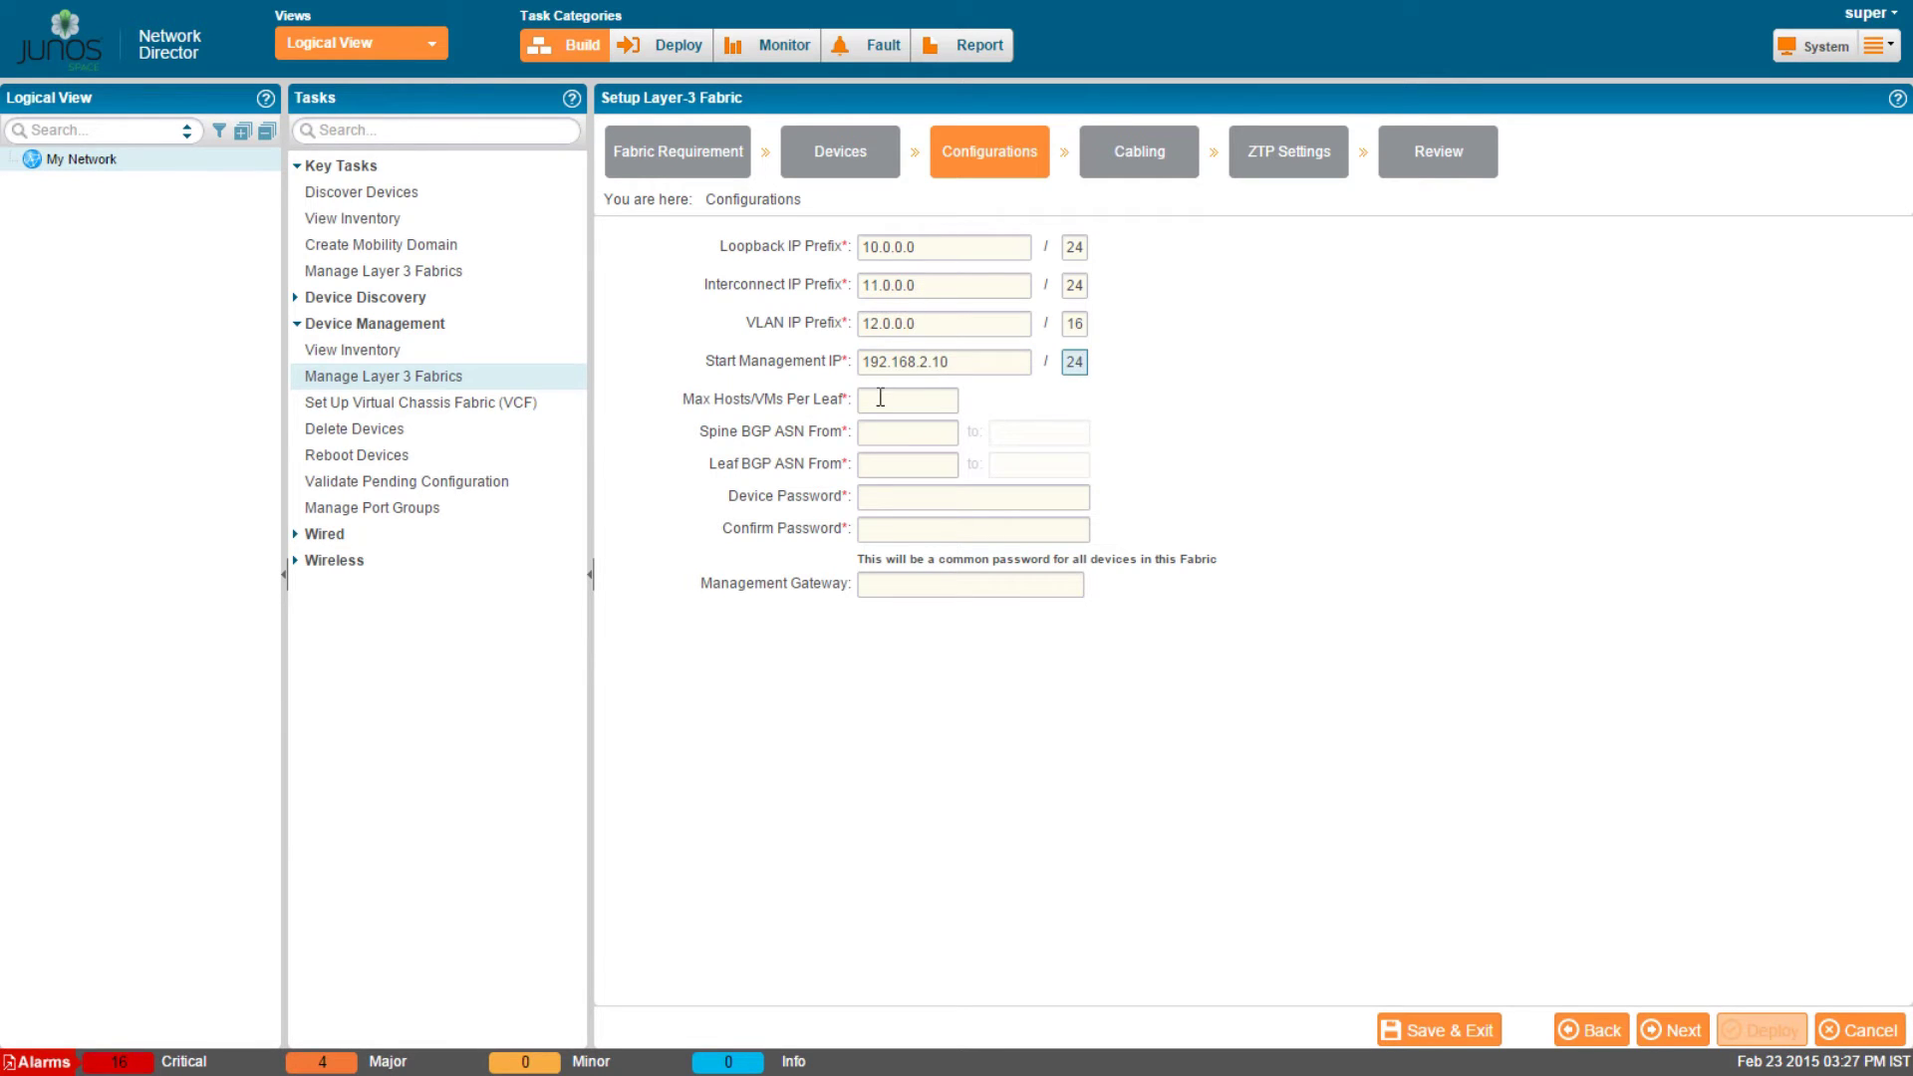
Set maximum hosts per leaf to 100, spine BGP AS 1000 and leaf BGP AS 2000.
click(883, 403)
text(100)
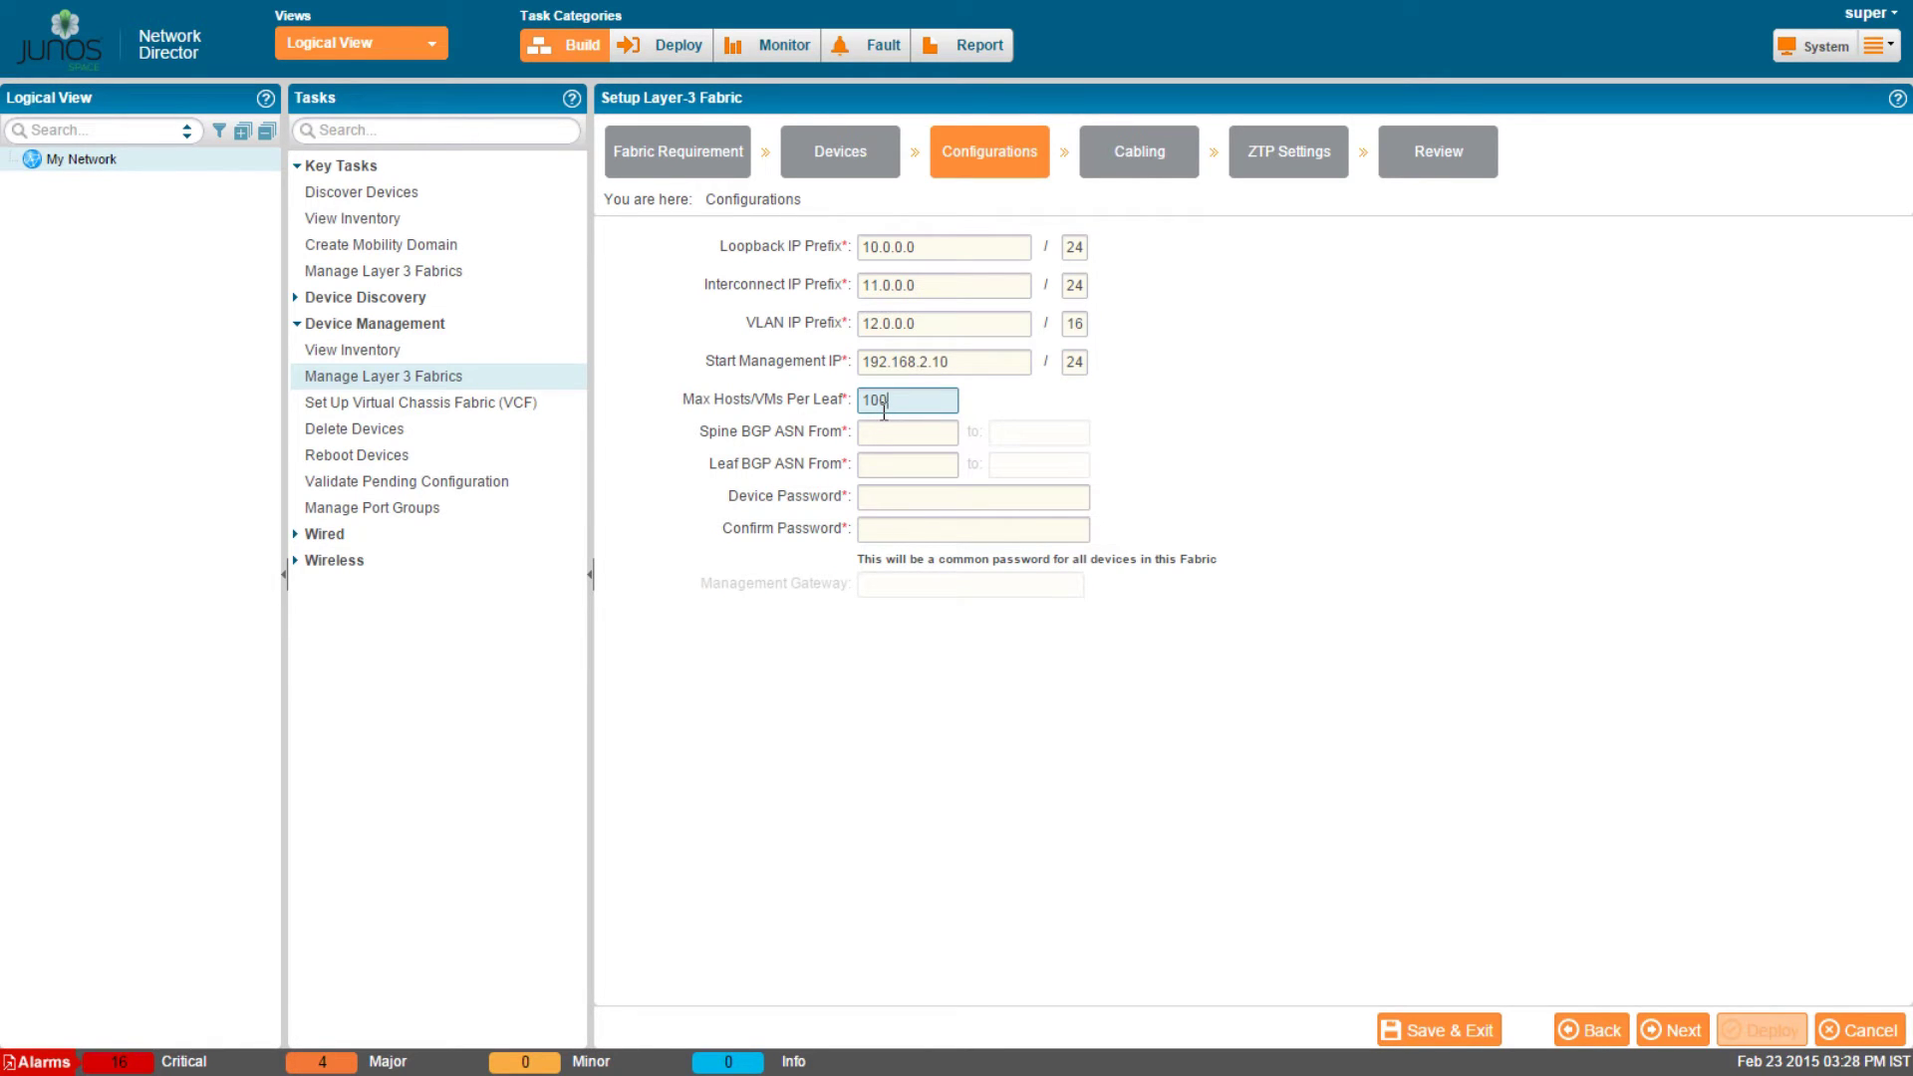
click(882, 425)
text(1000)
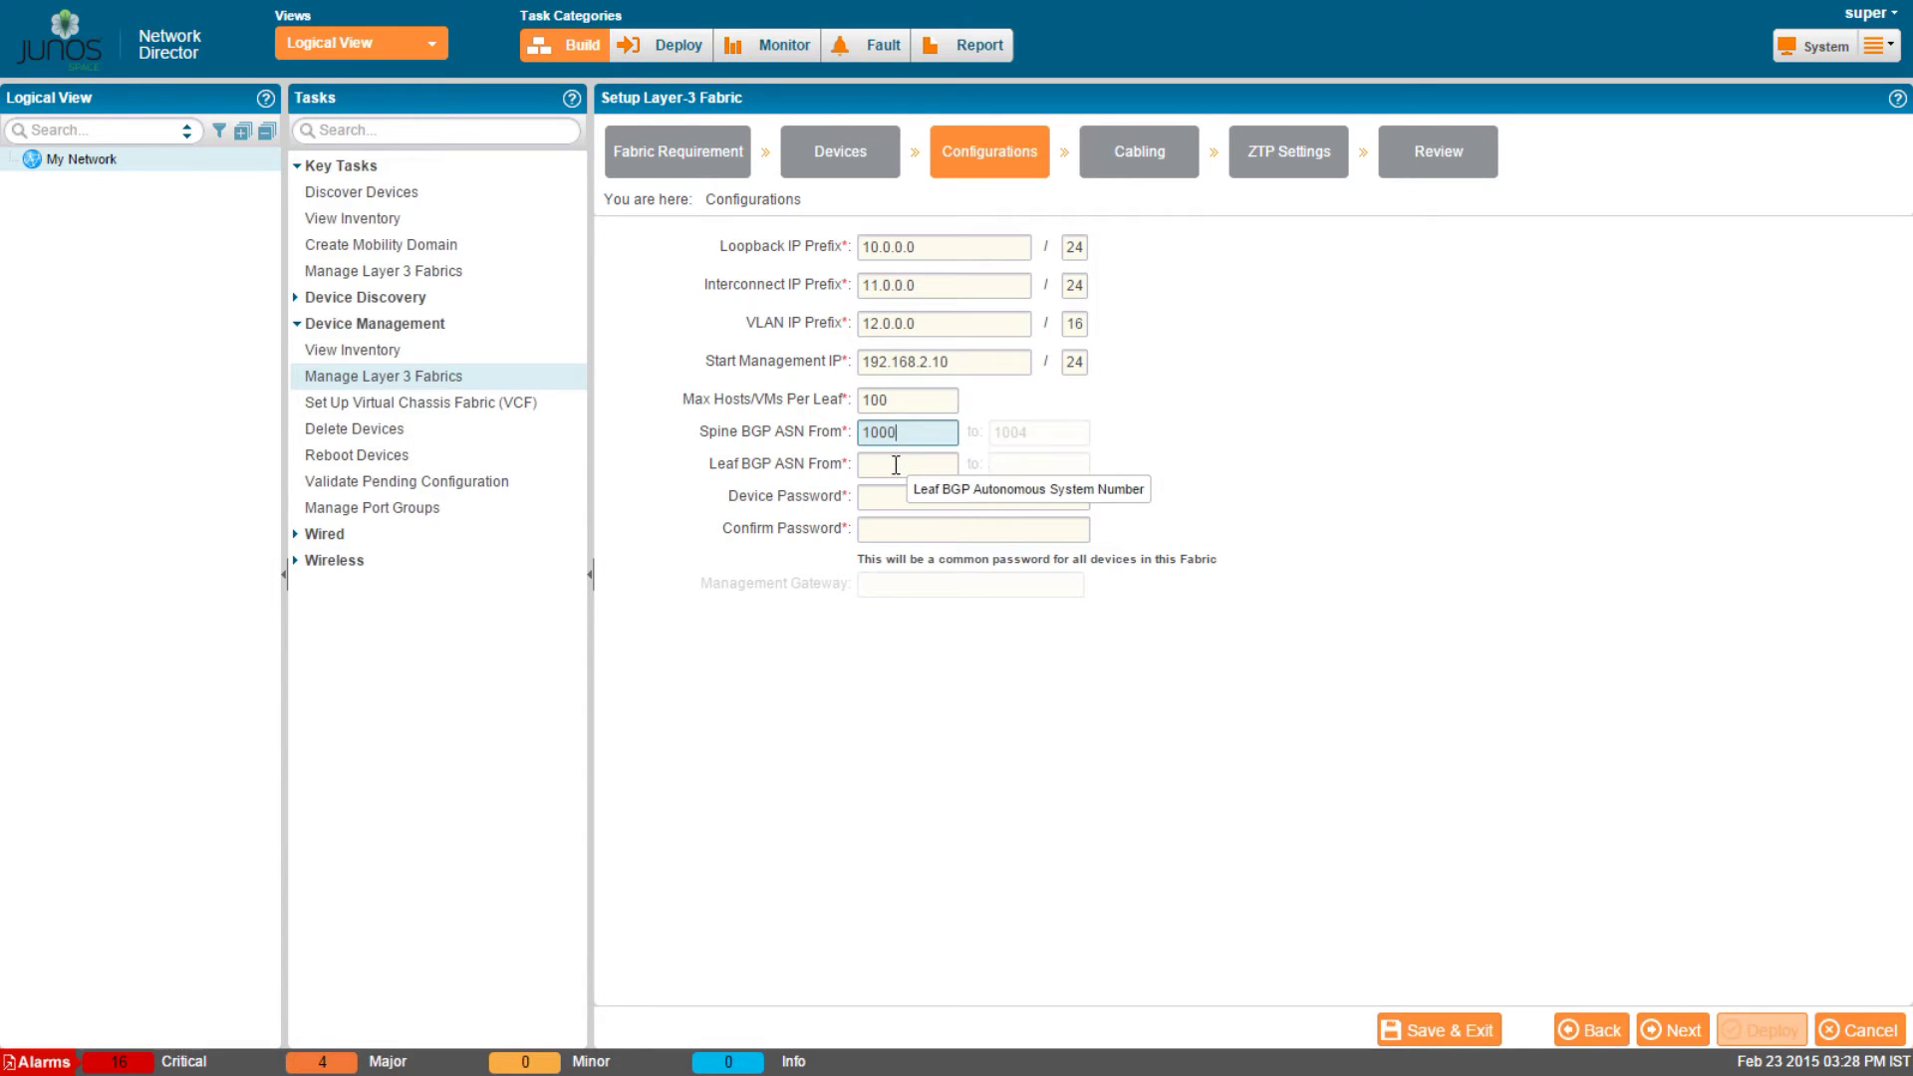
click(896, 465)
text(2000)
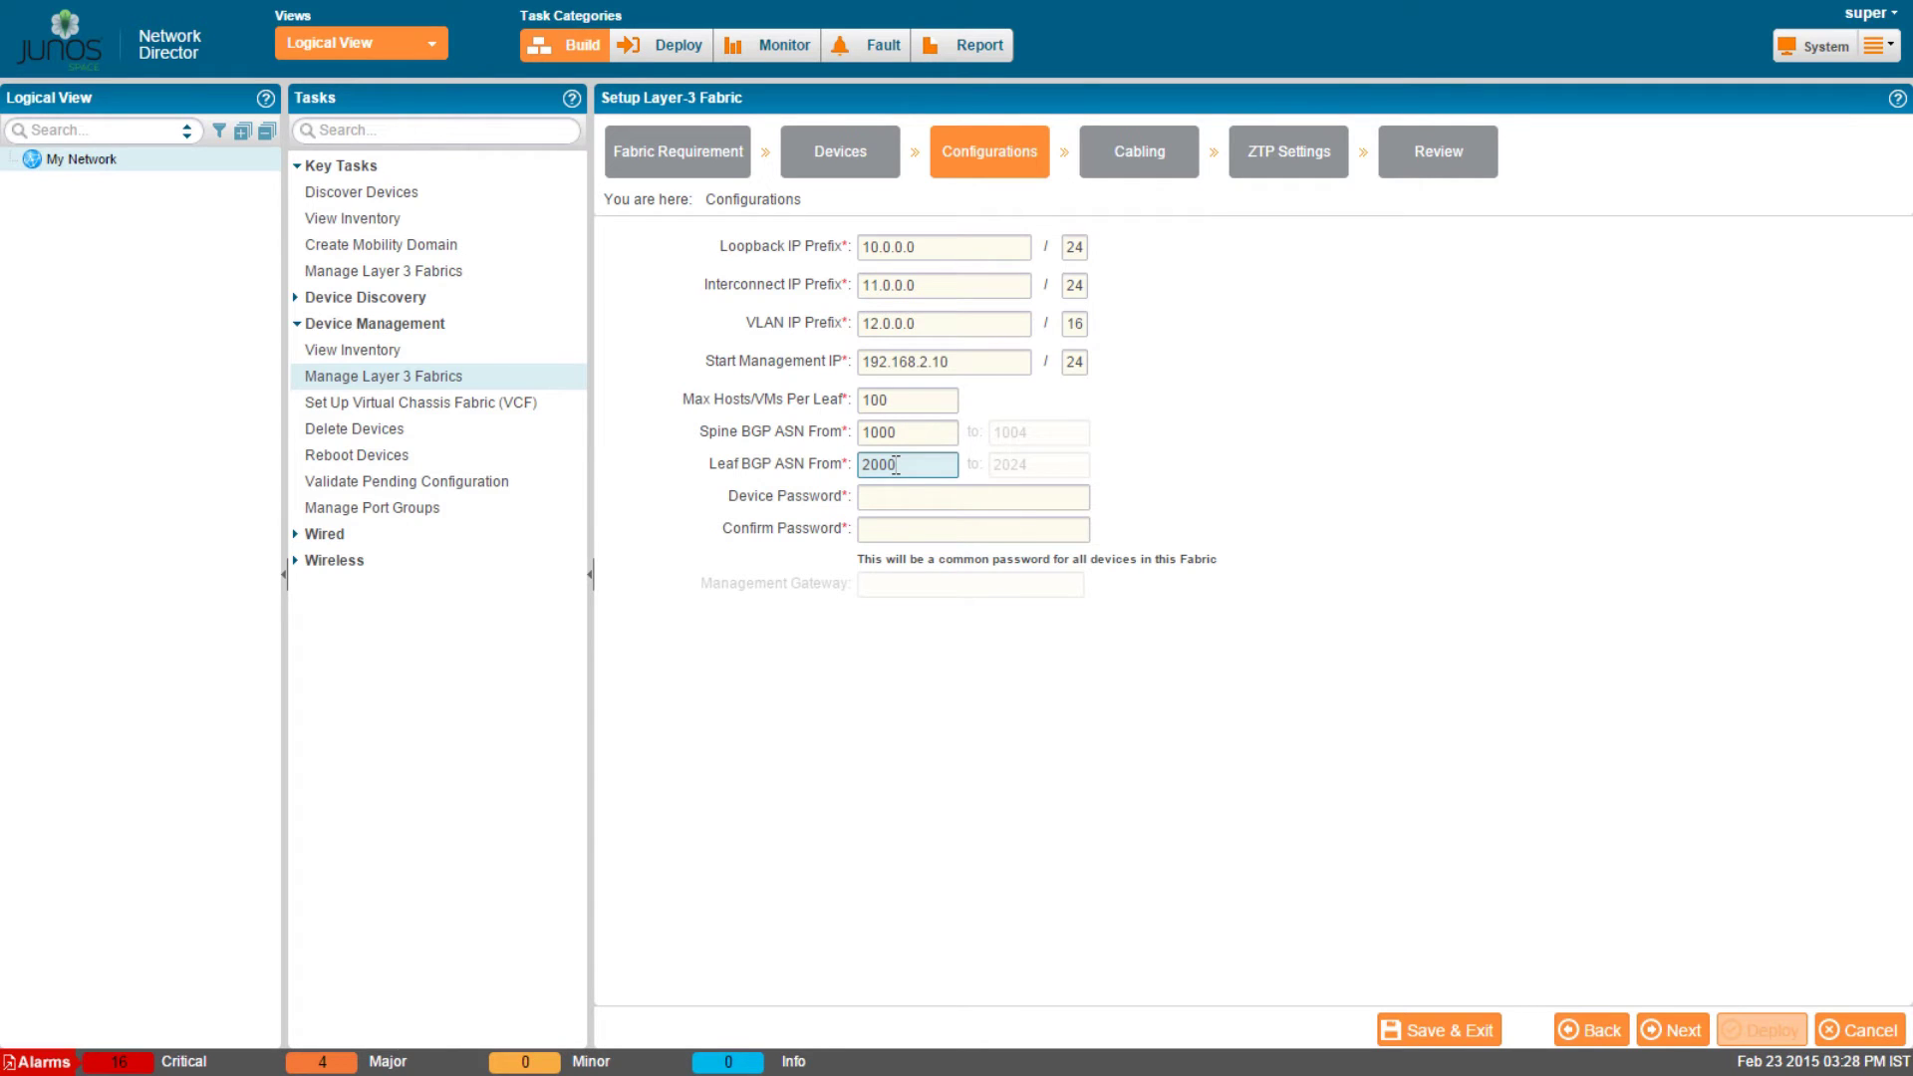
Enter and confirm the common device password, then generate the fabric configurations.
click(898, 499)
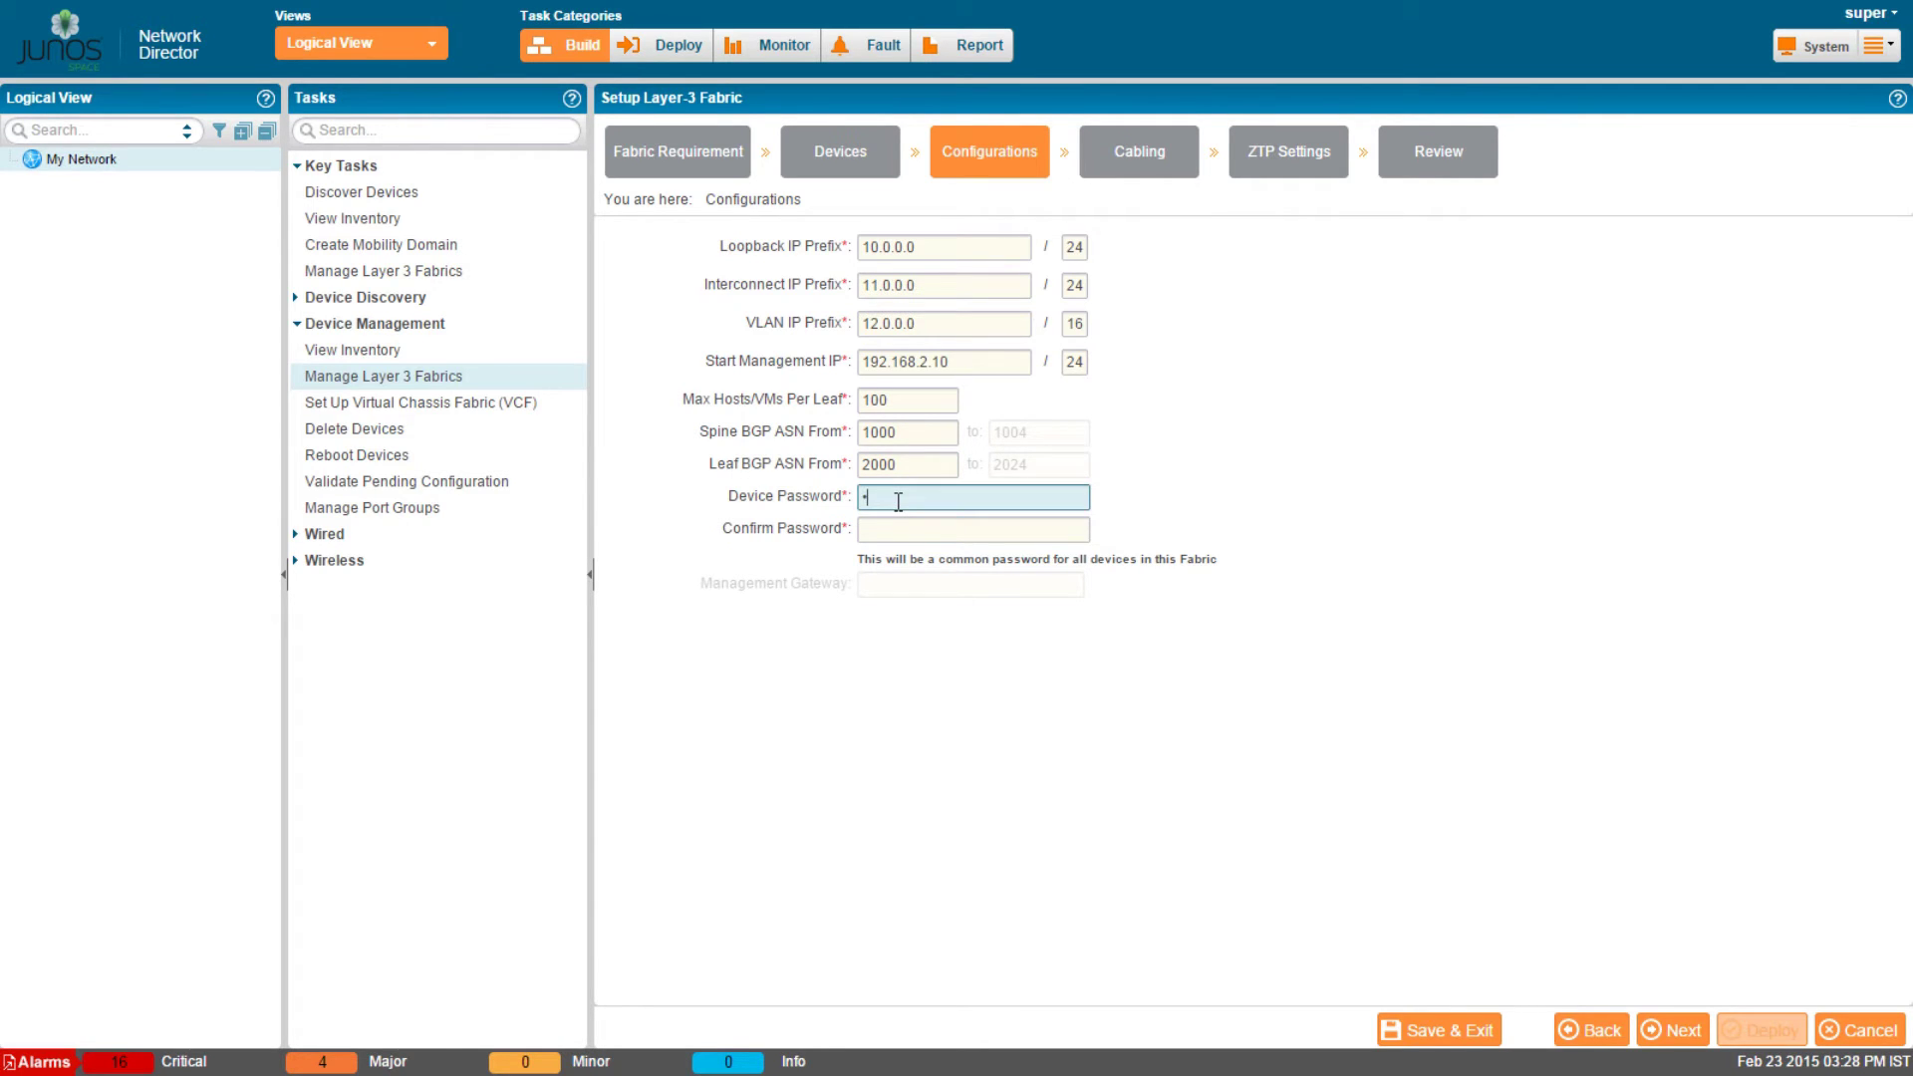
text(******)
key(Tab)
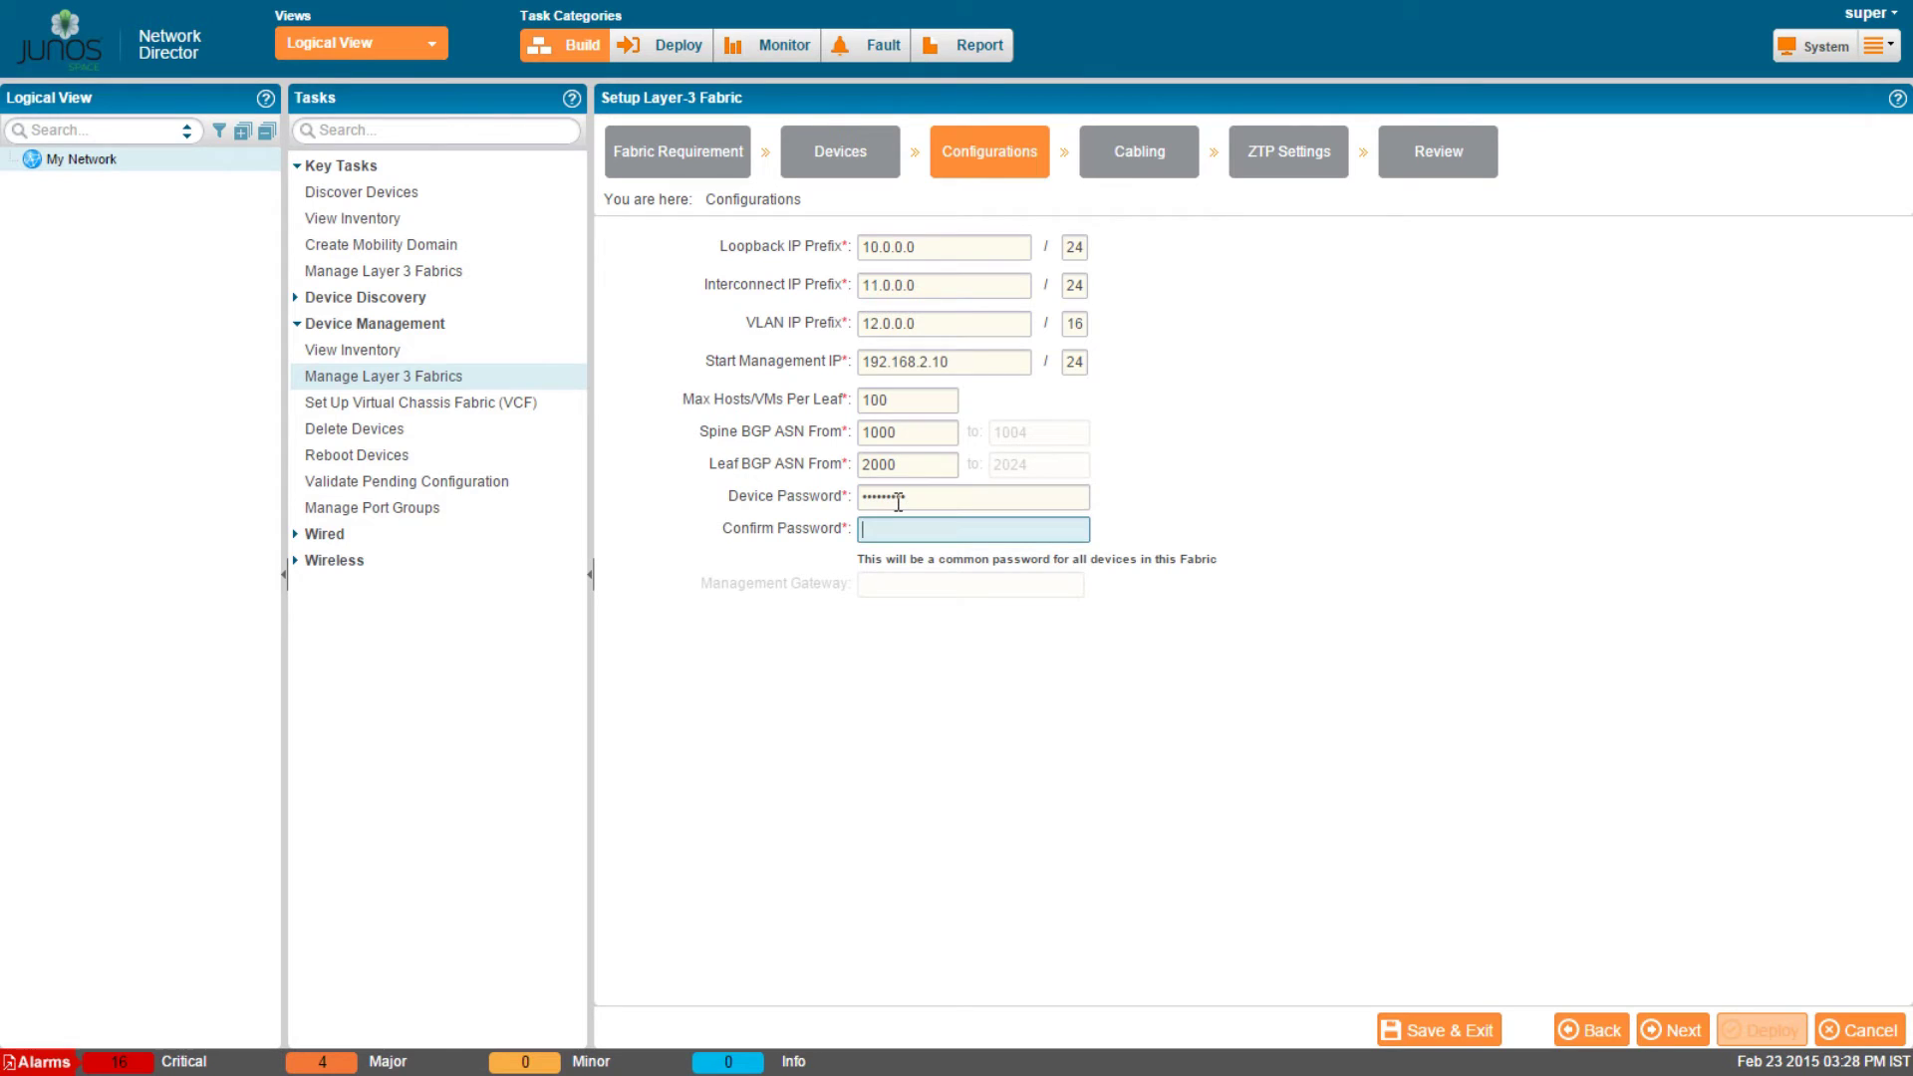
text(*****)
text(***)
click(955, 589)
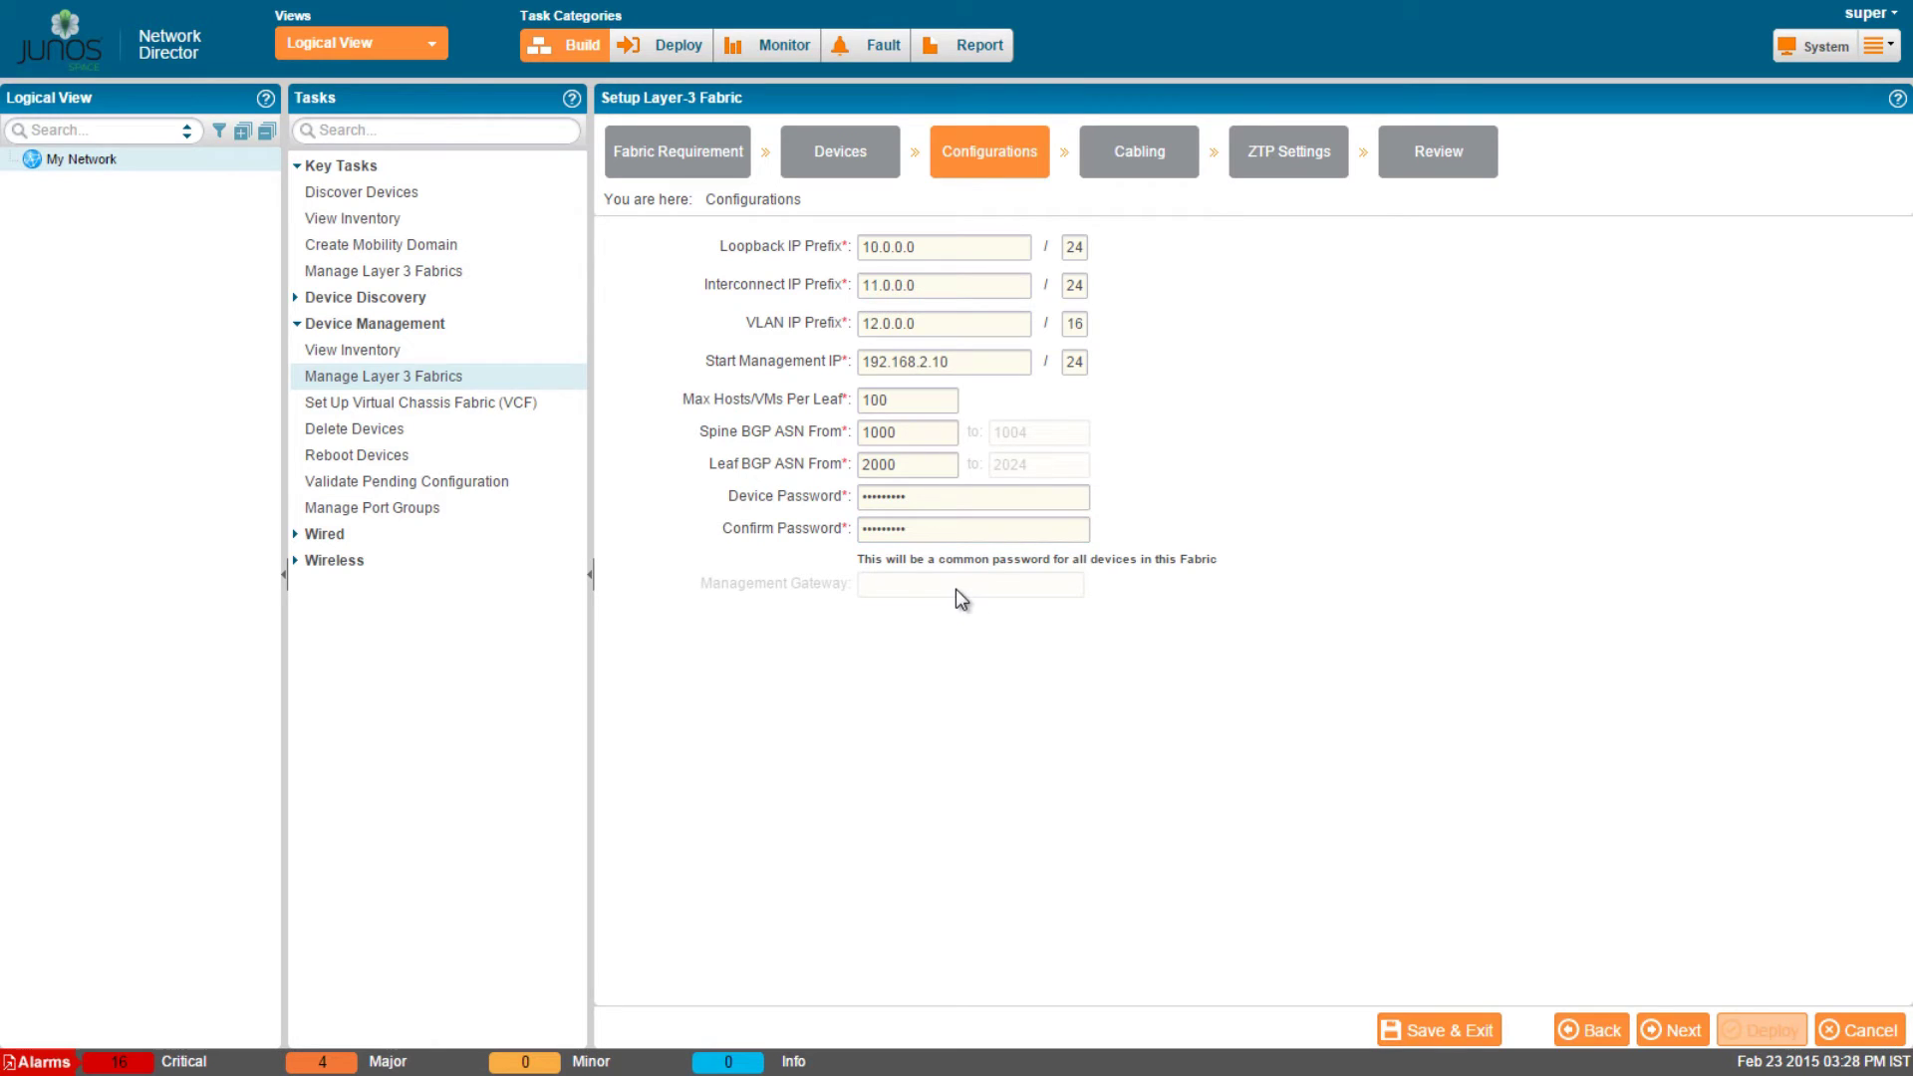
click(1682, 1036)
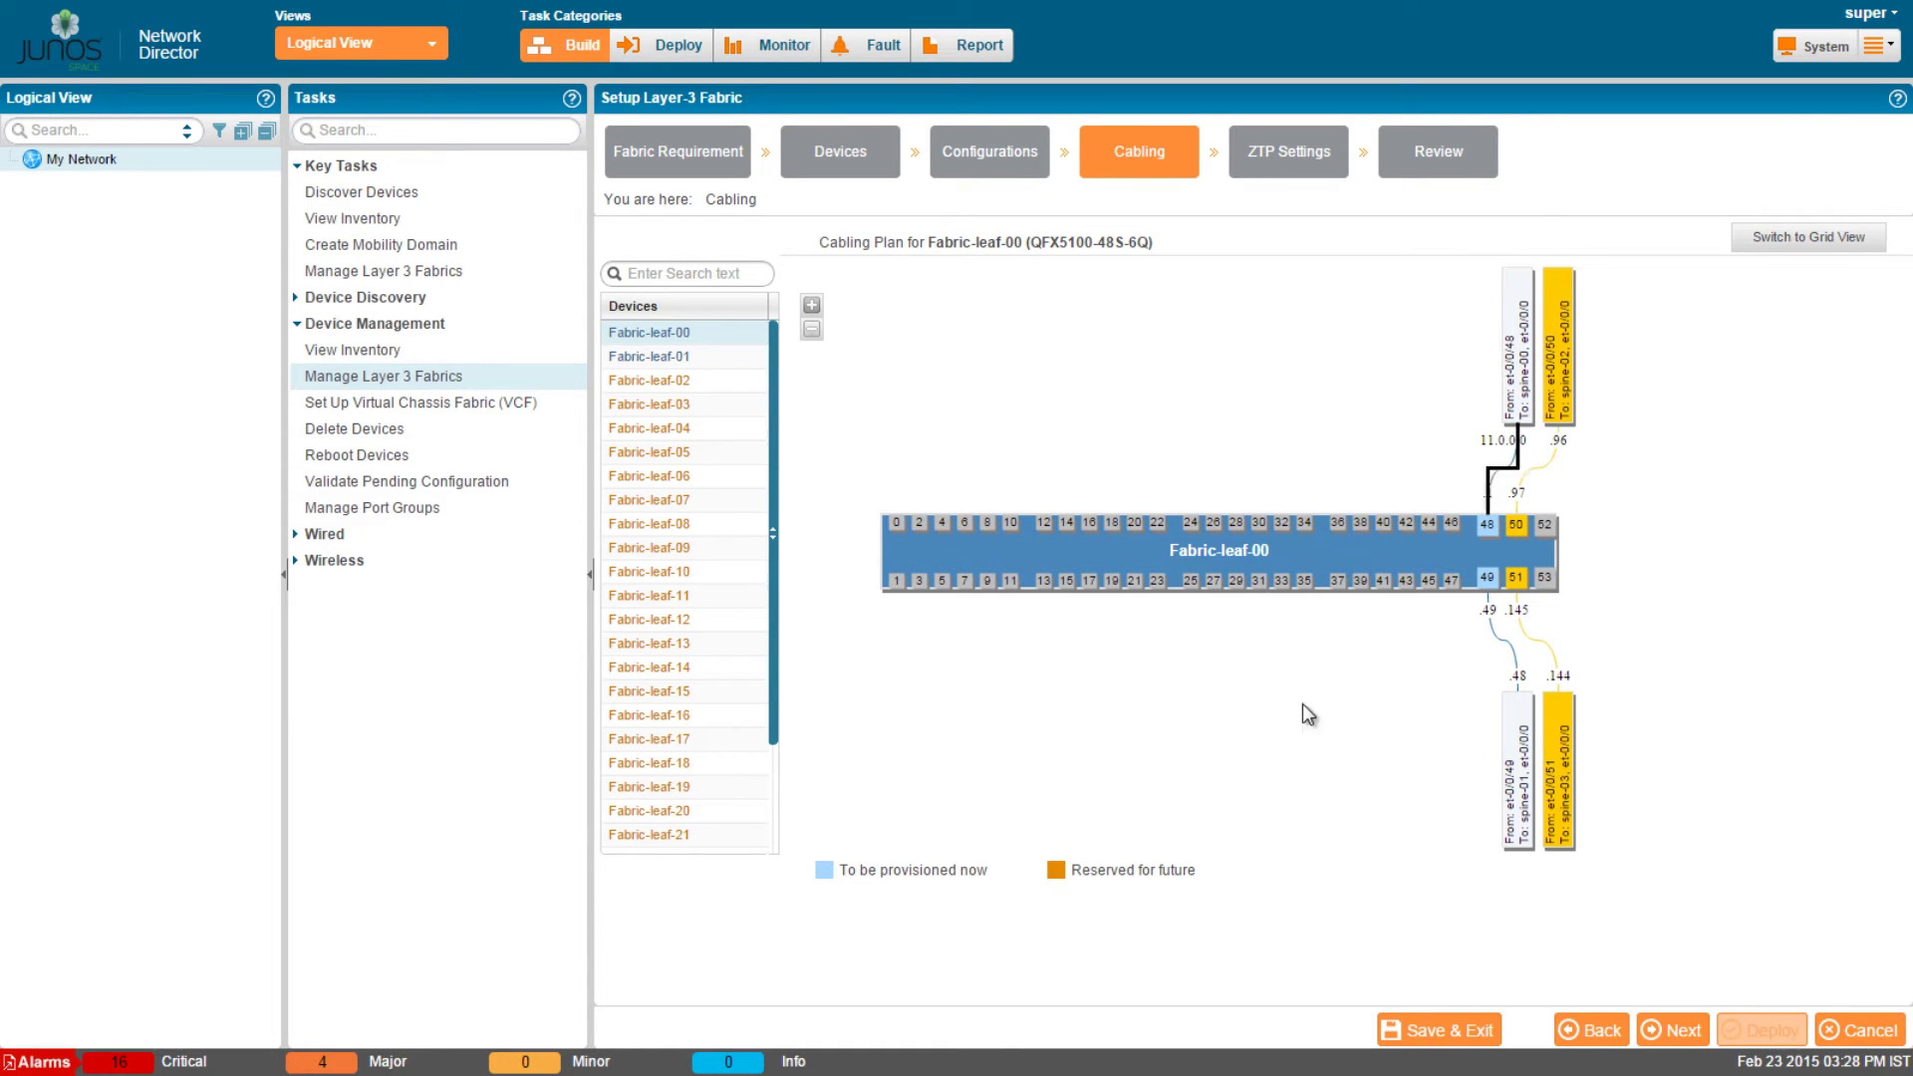
Inspect Fabric-leaf-00's cabling diagram and Fabric-spine-00's cabling table, then continue.
click(812, 304)
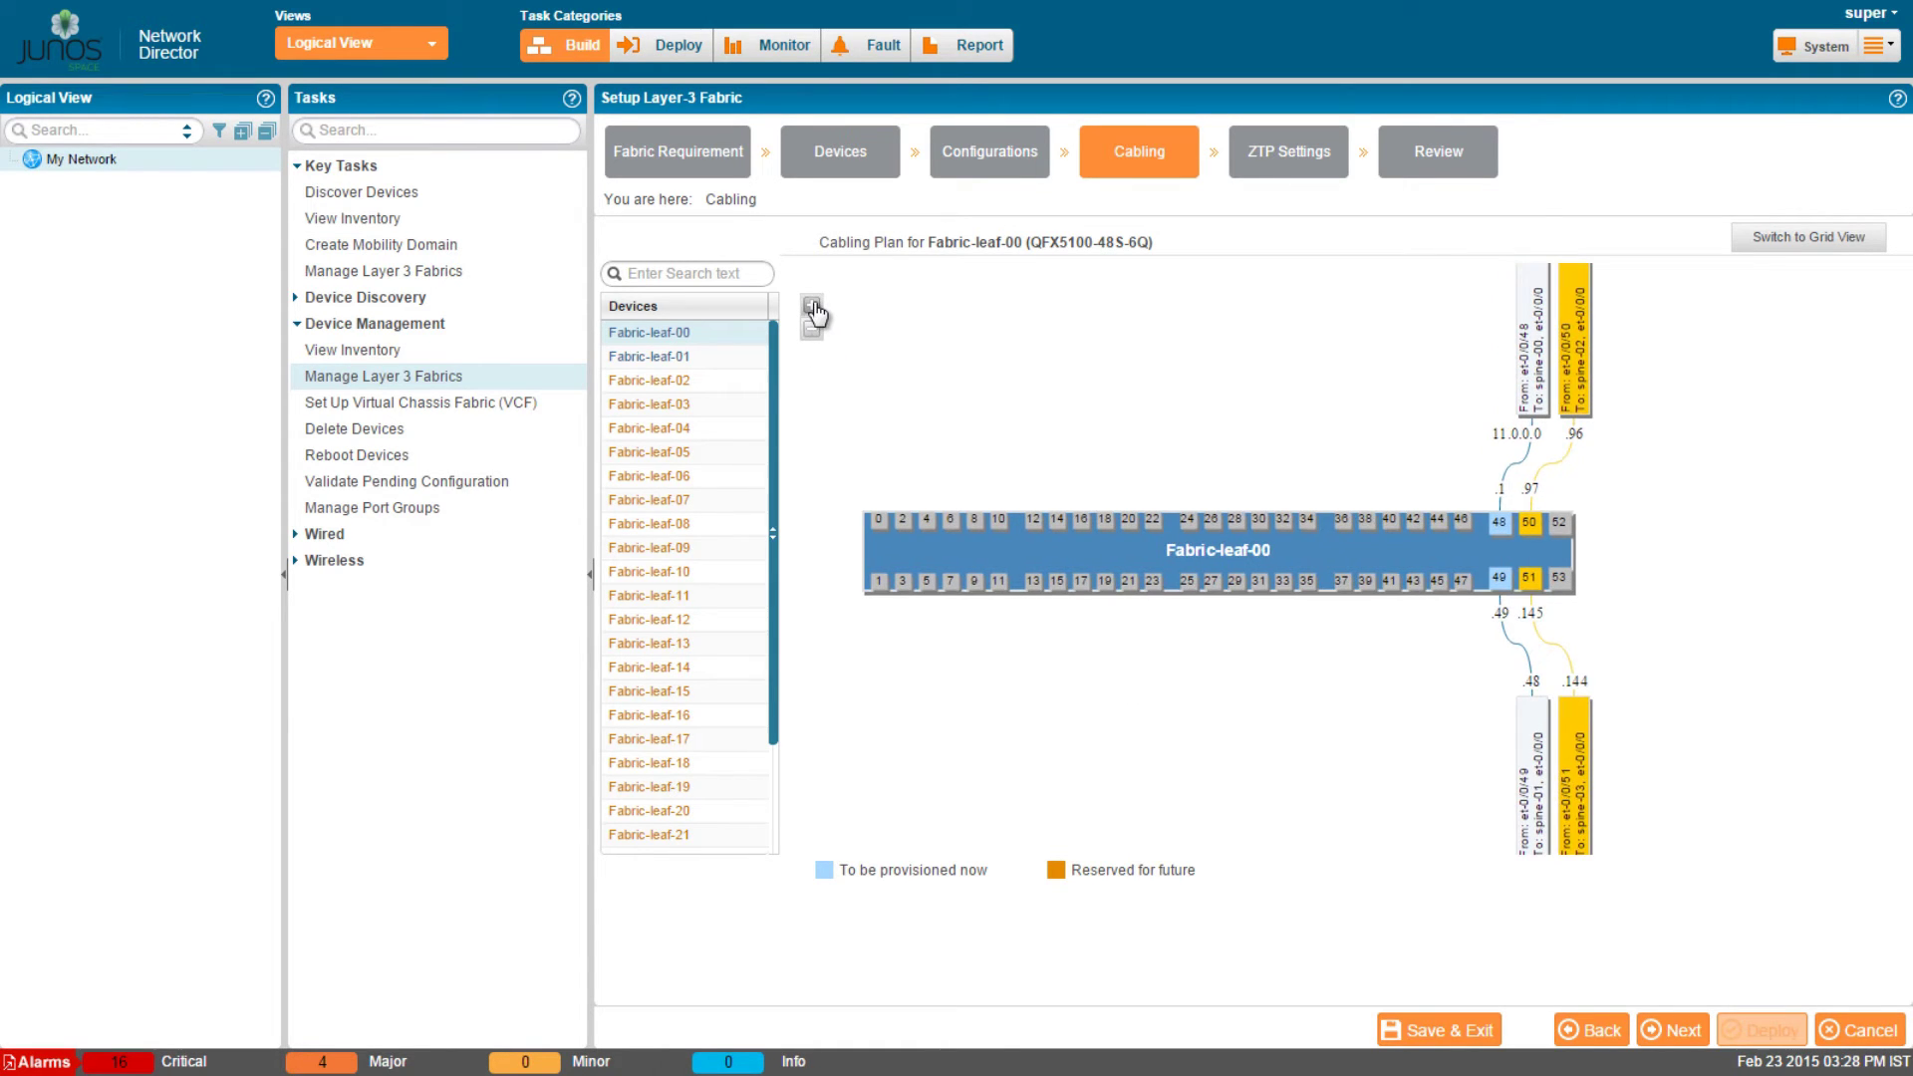
click(812, 329)
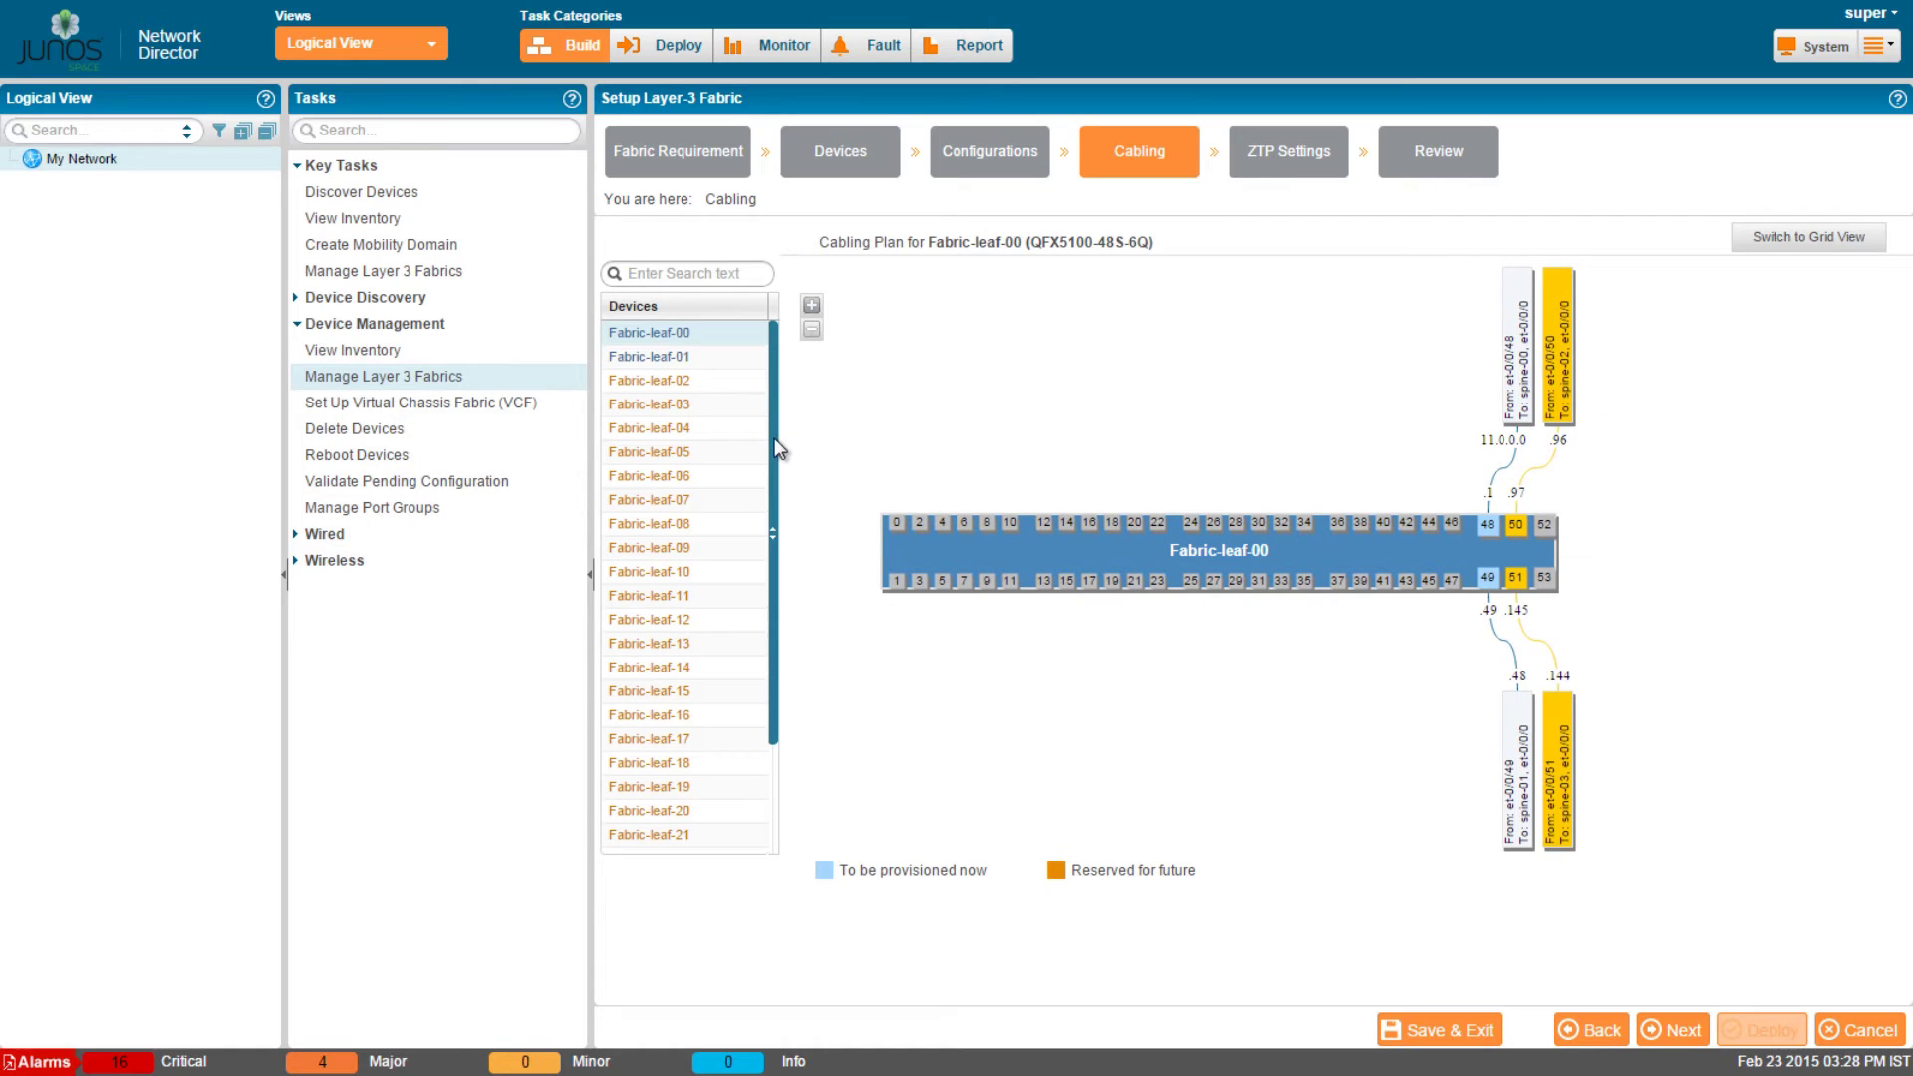
drag(773, 440, 773, 625)
click(681, 769)
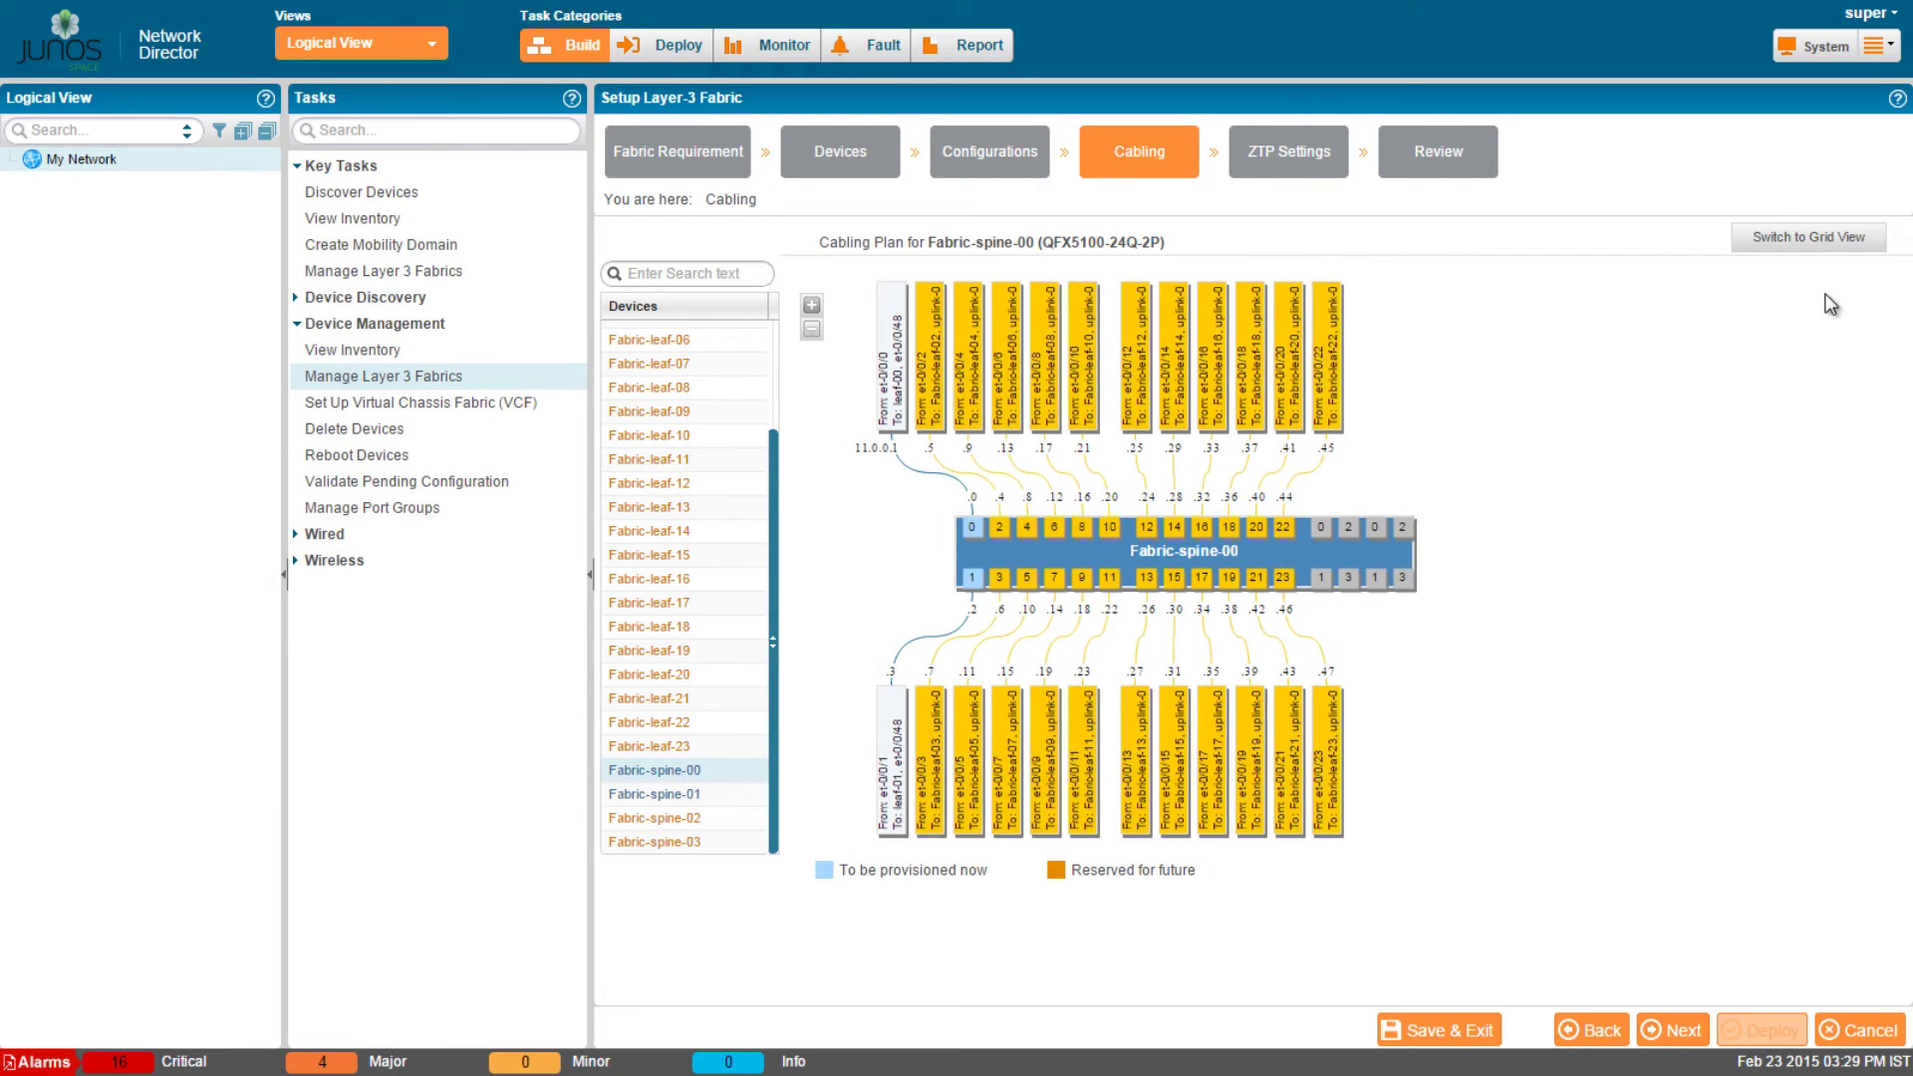
click(1835, 244)
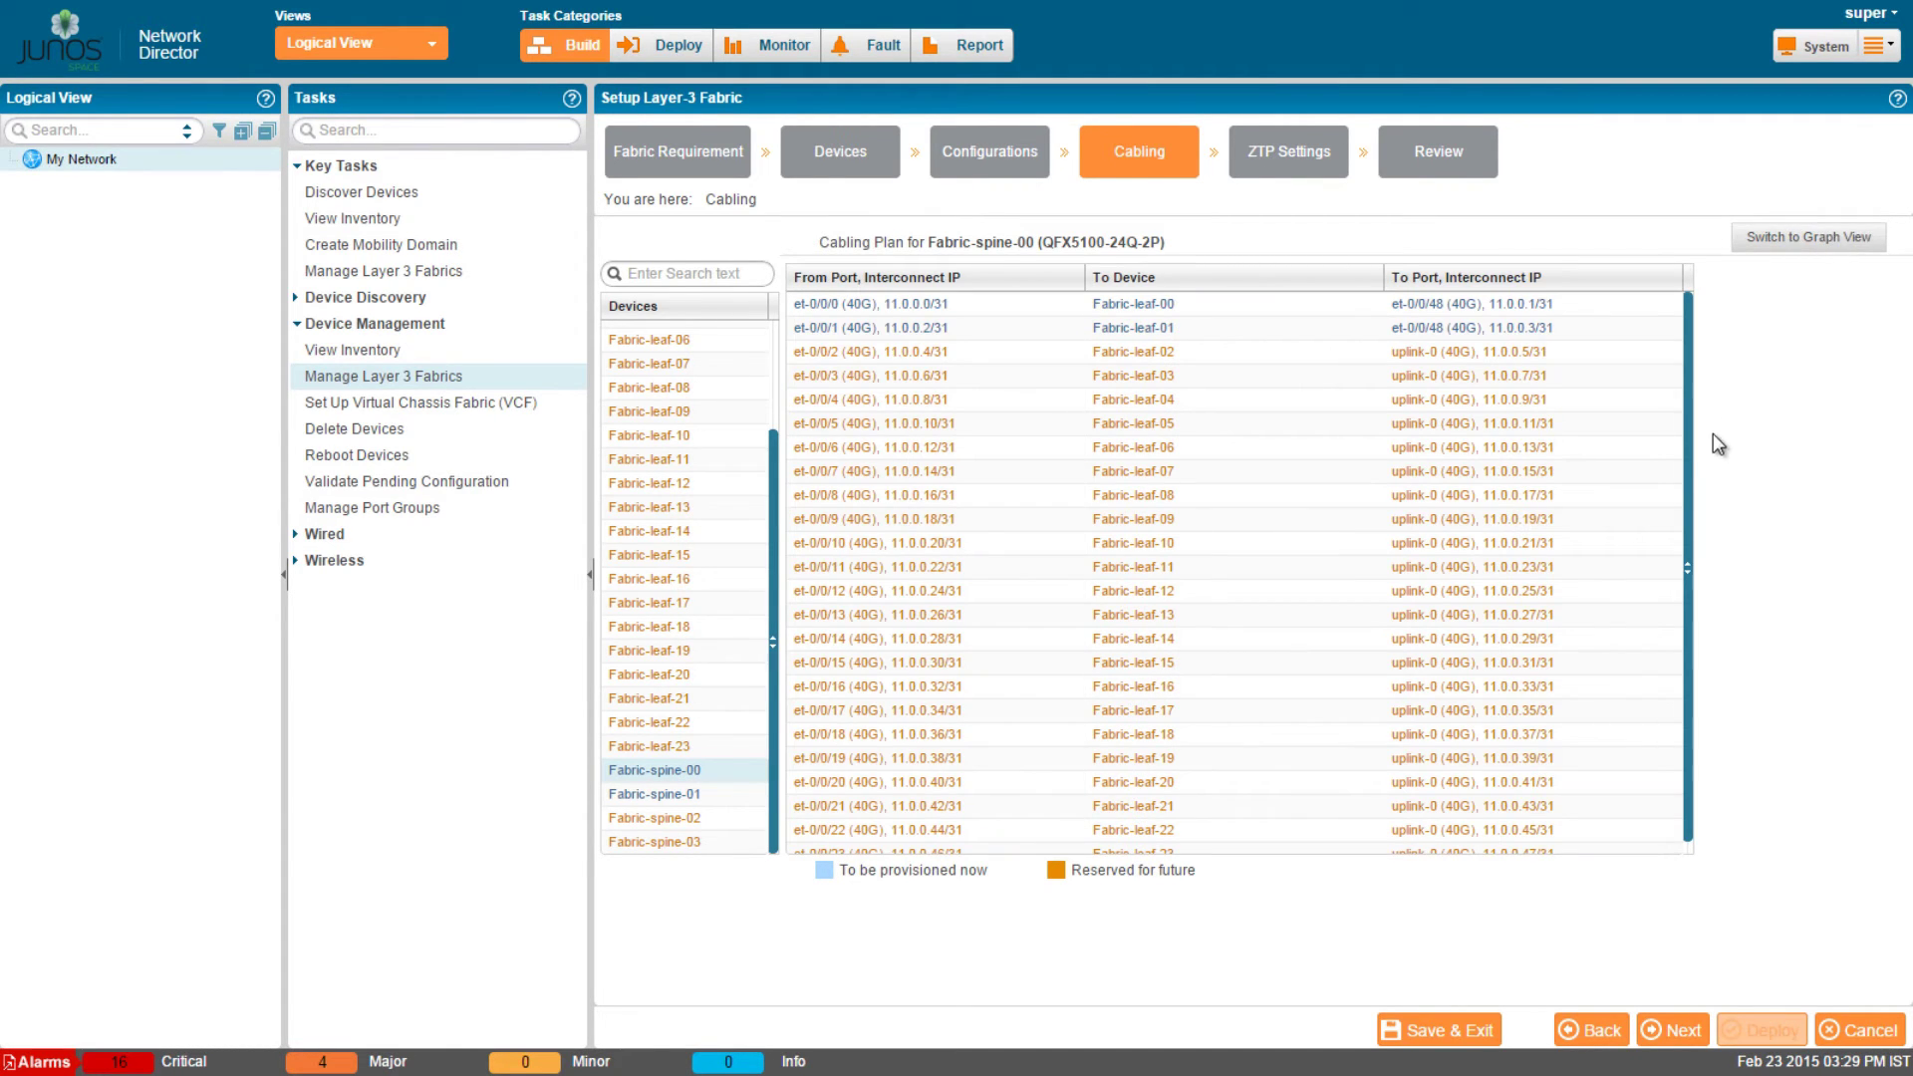
drag(1685, 543, 1678, 577)
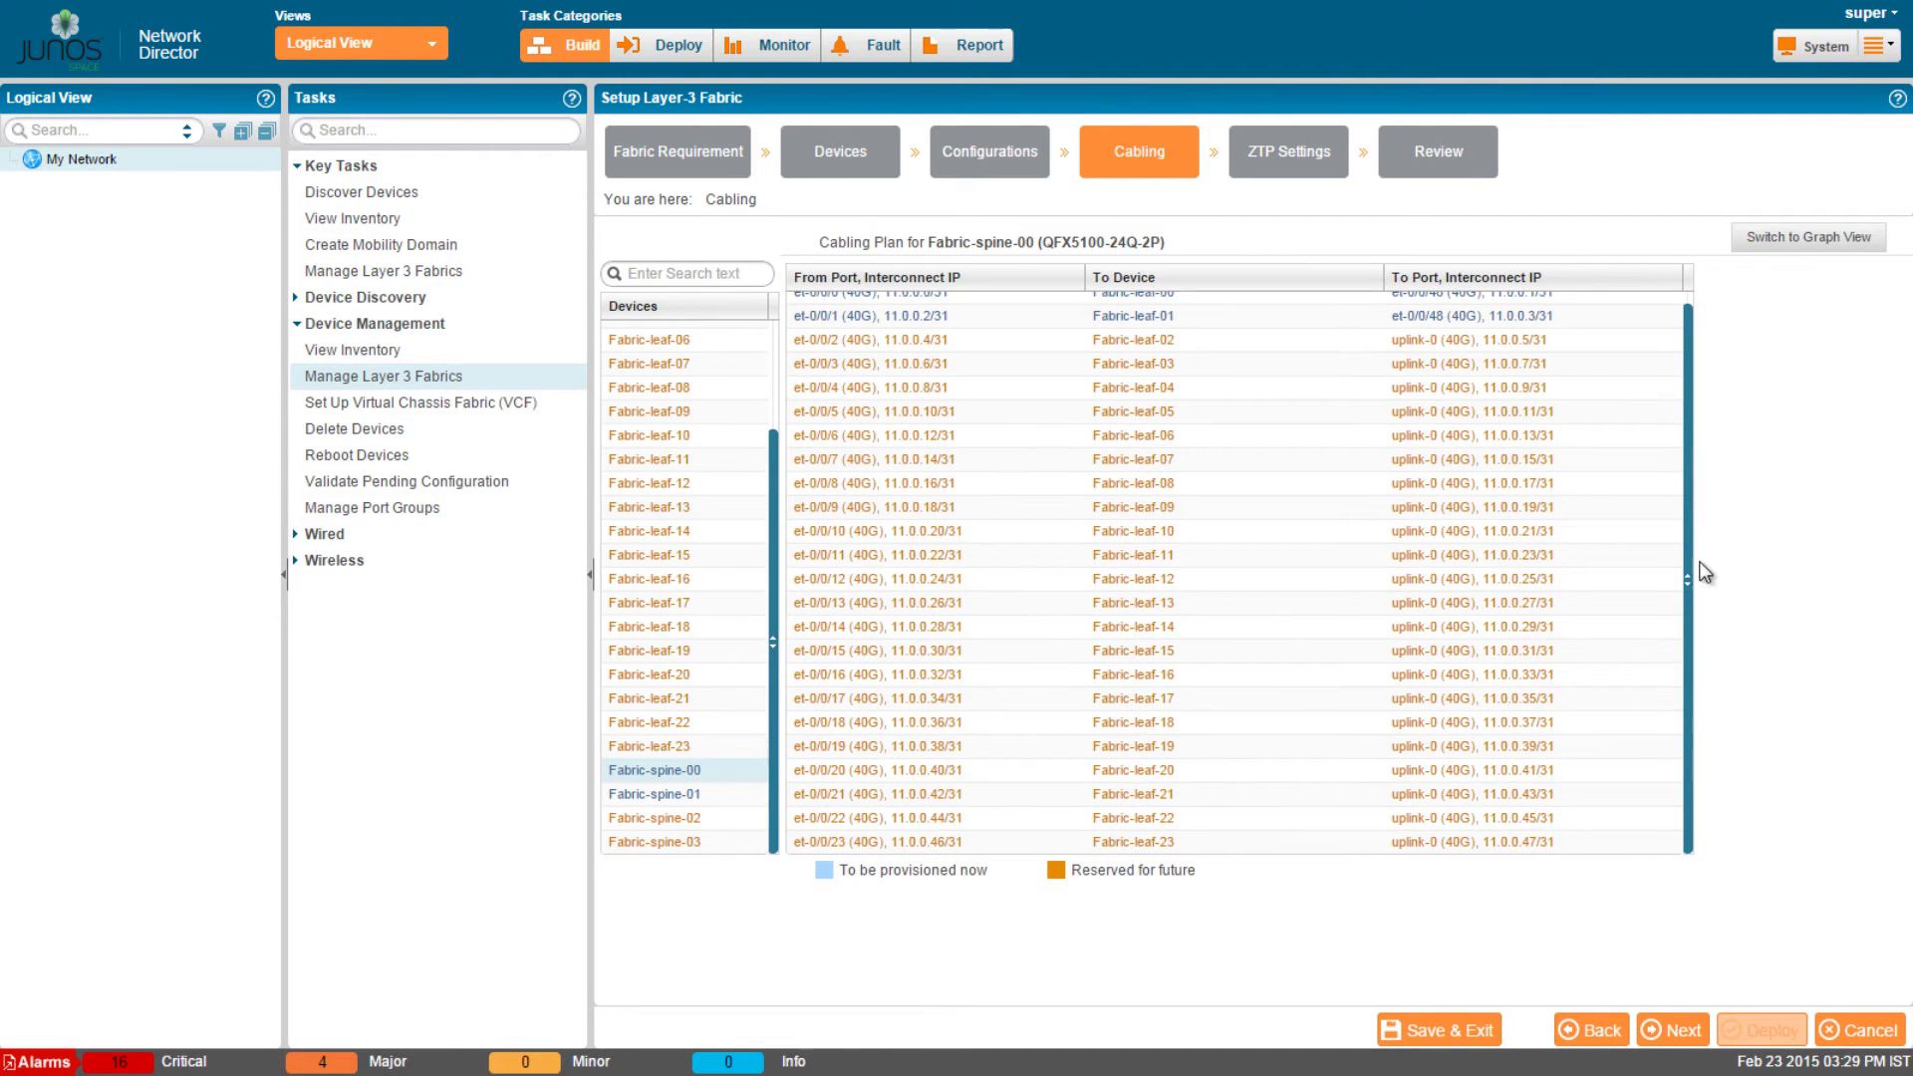
click(1680, 1031)
click(1681, 1034)
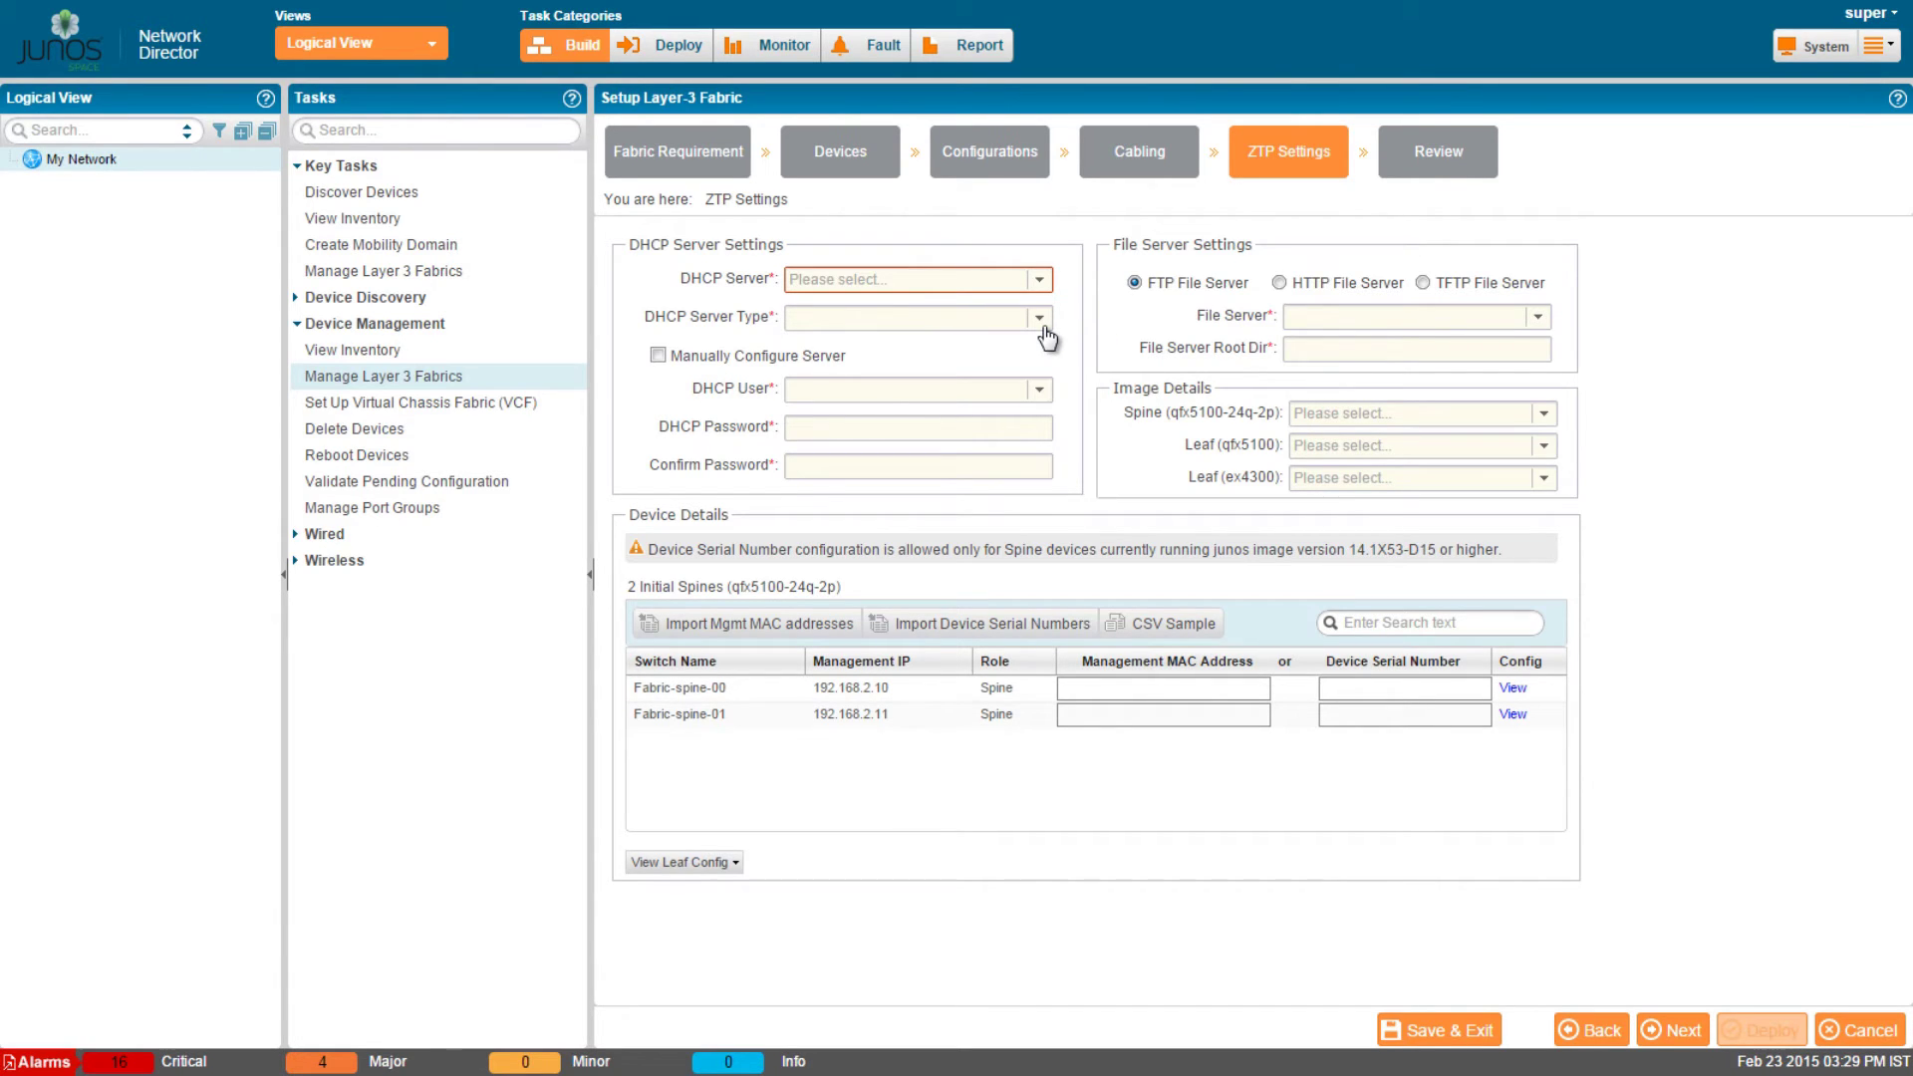
Set the DHCP server type to CentOS with server address 192.168.2.1.
click(1041, 320)
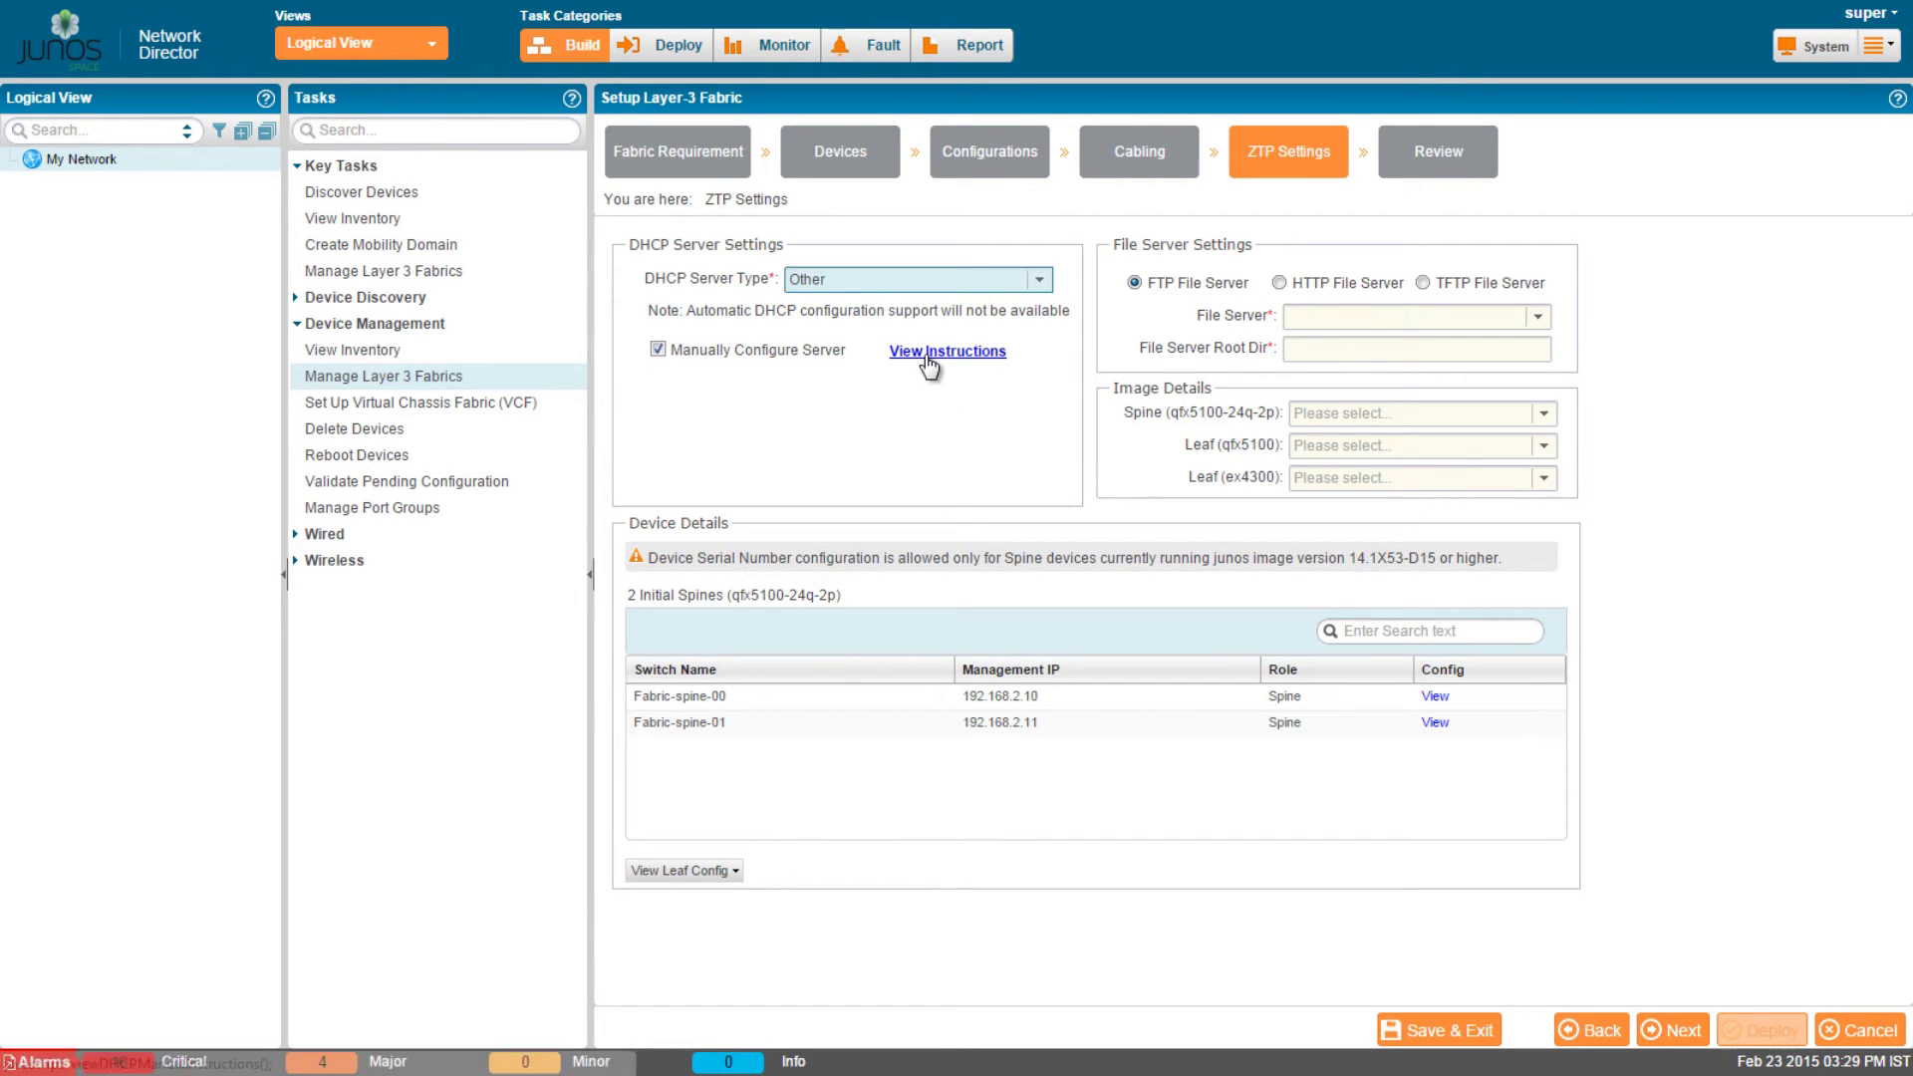
click(924, 350)
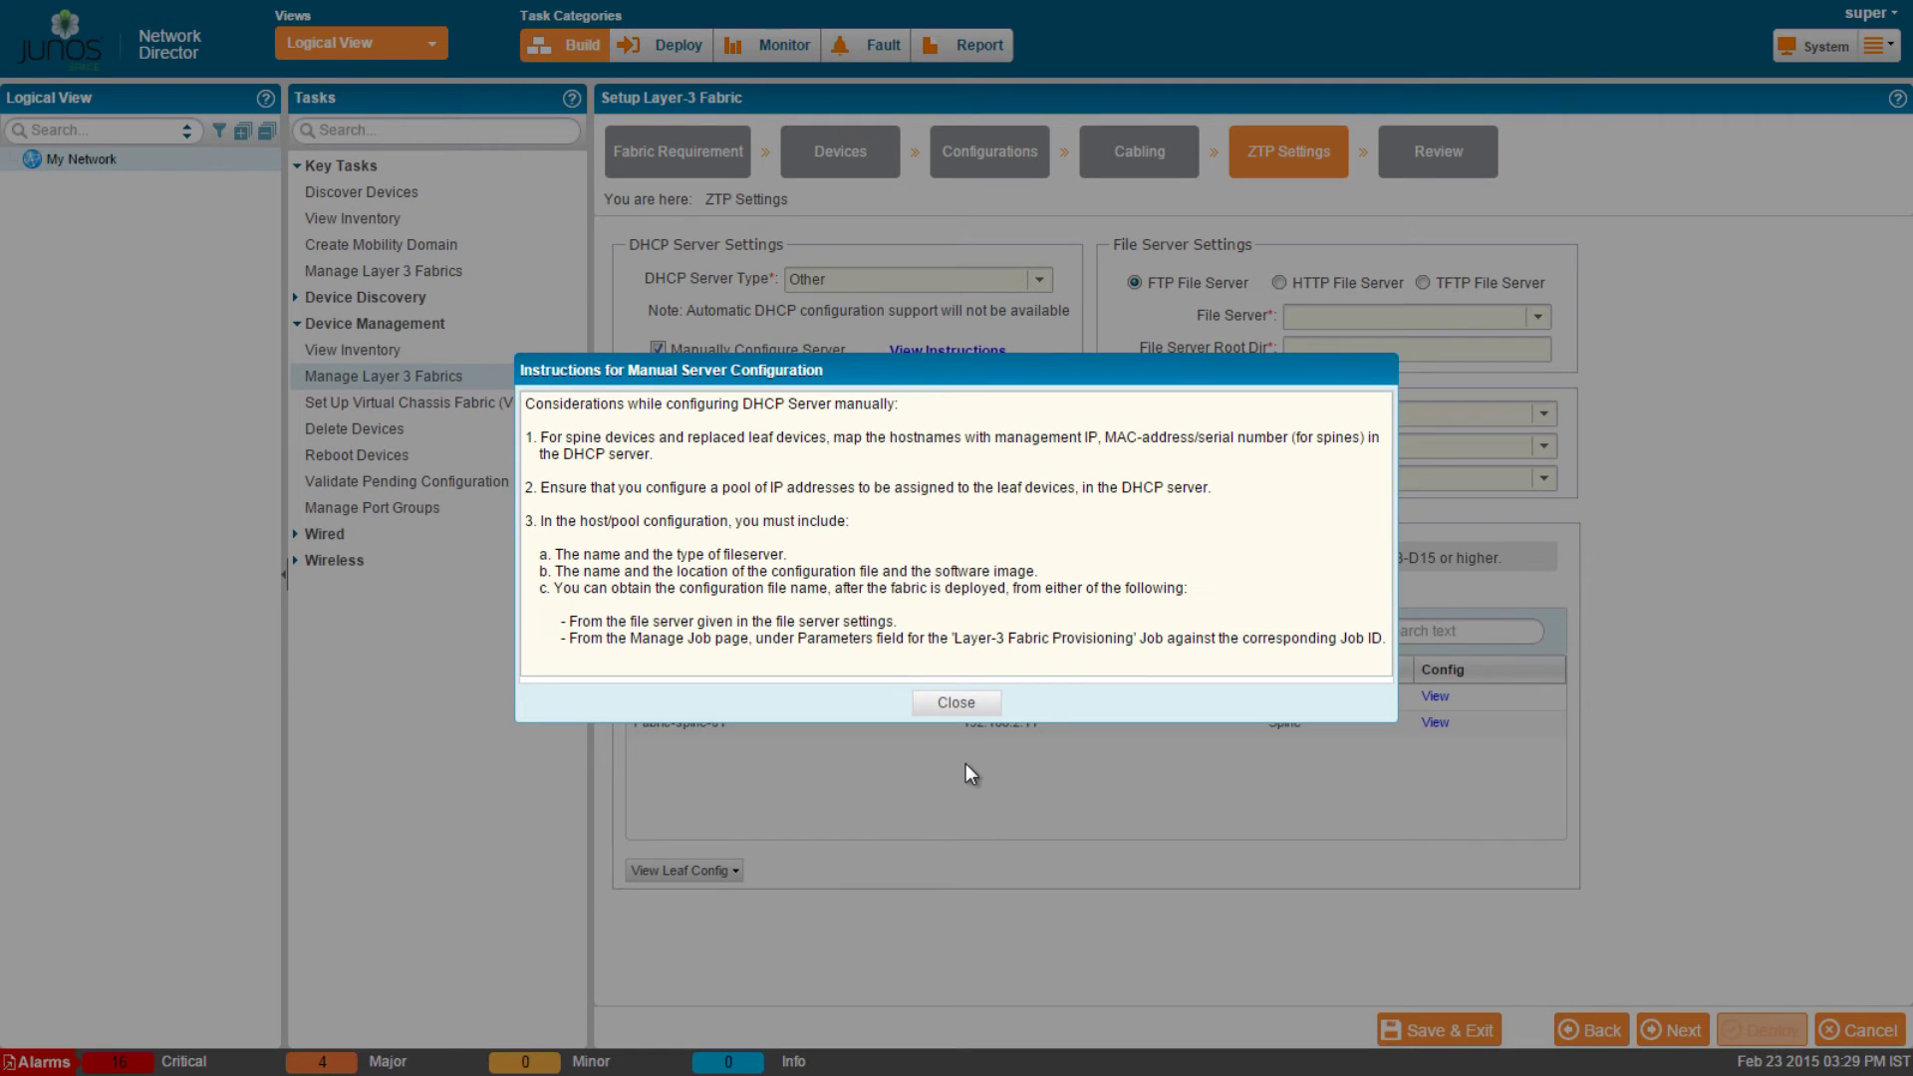
click(955, 704)
click(1038, 280)
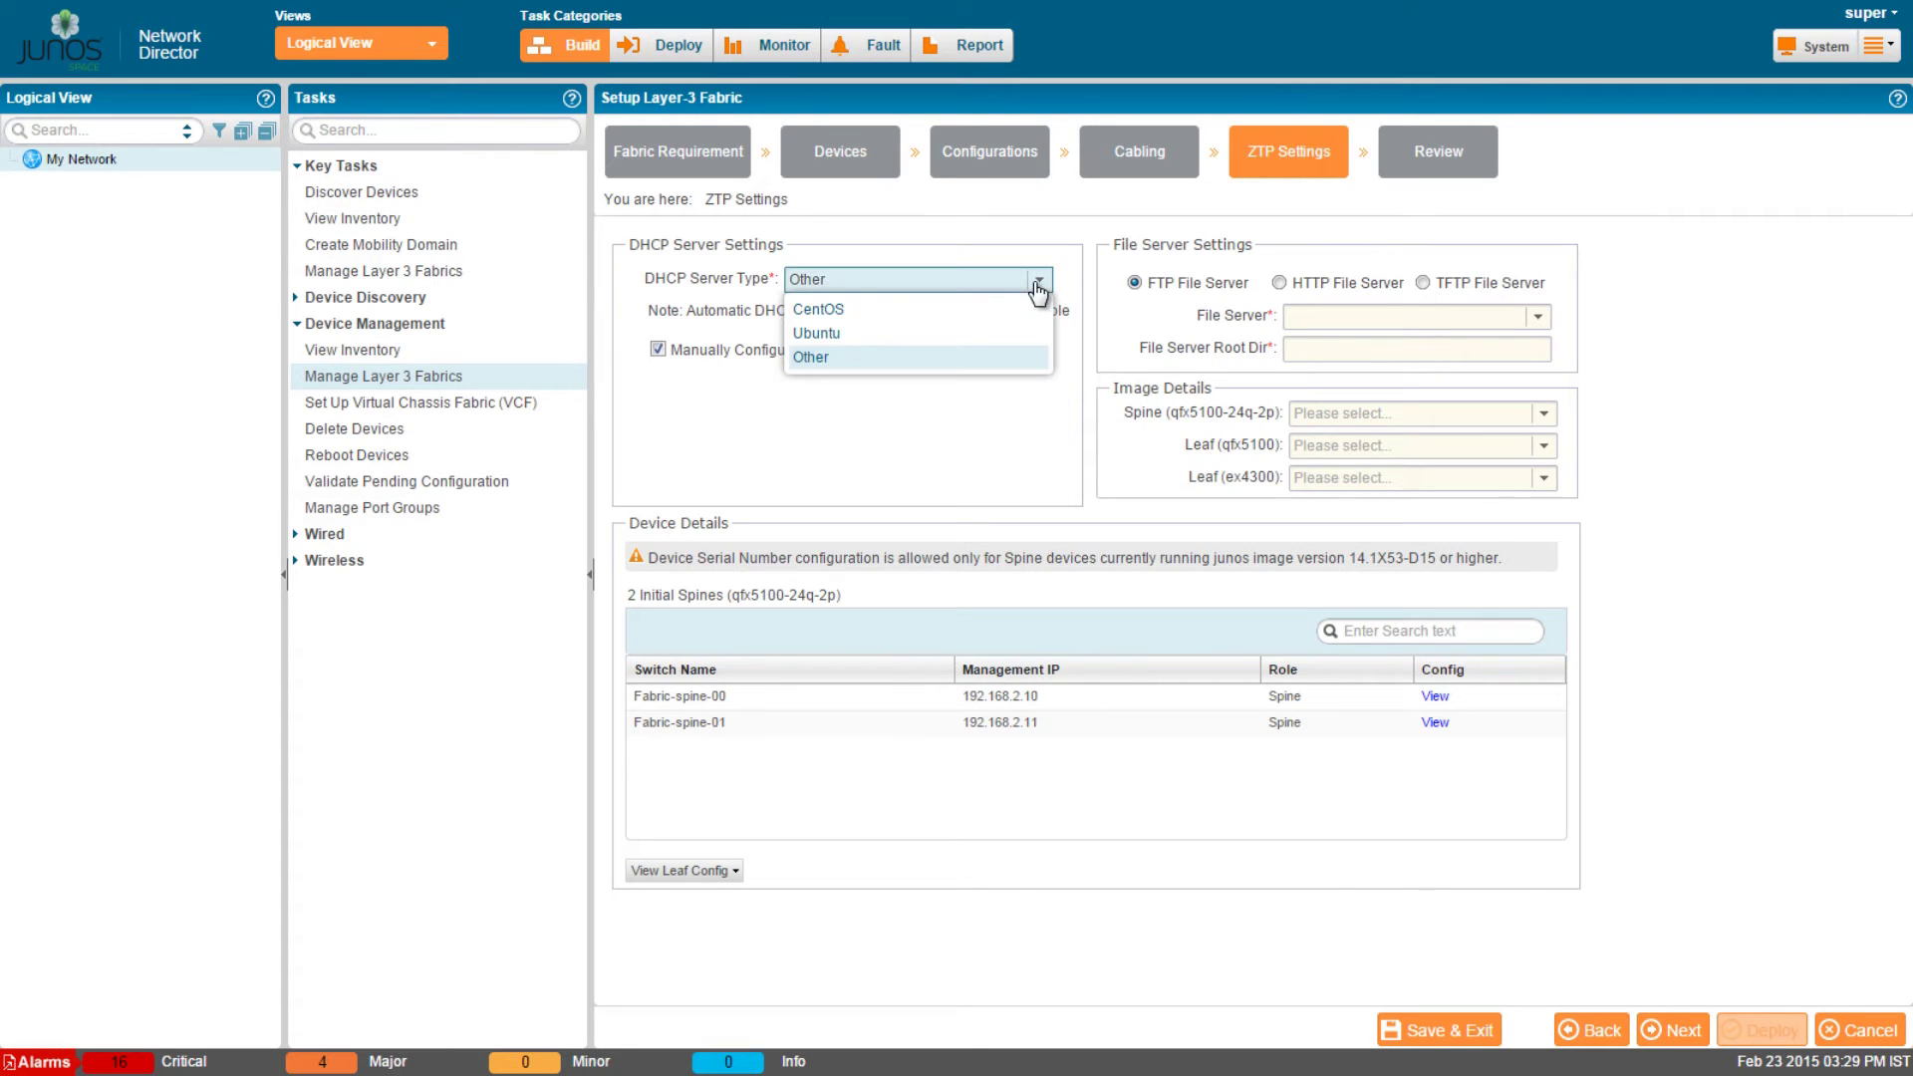
click(954, 311)
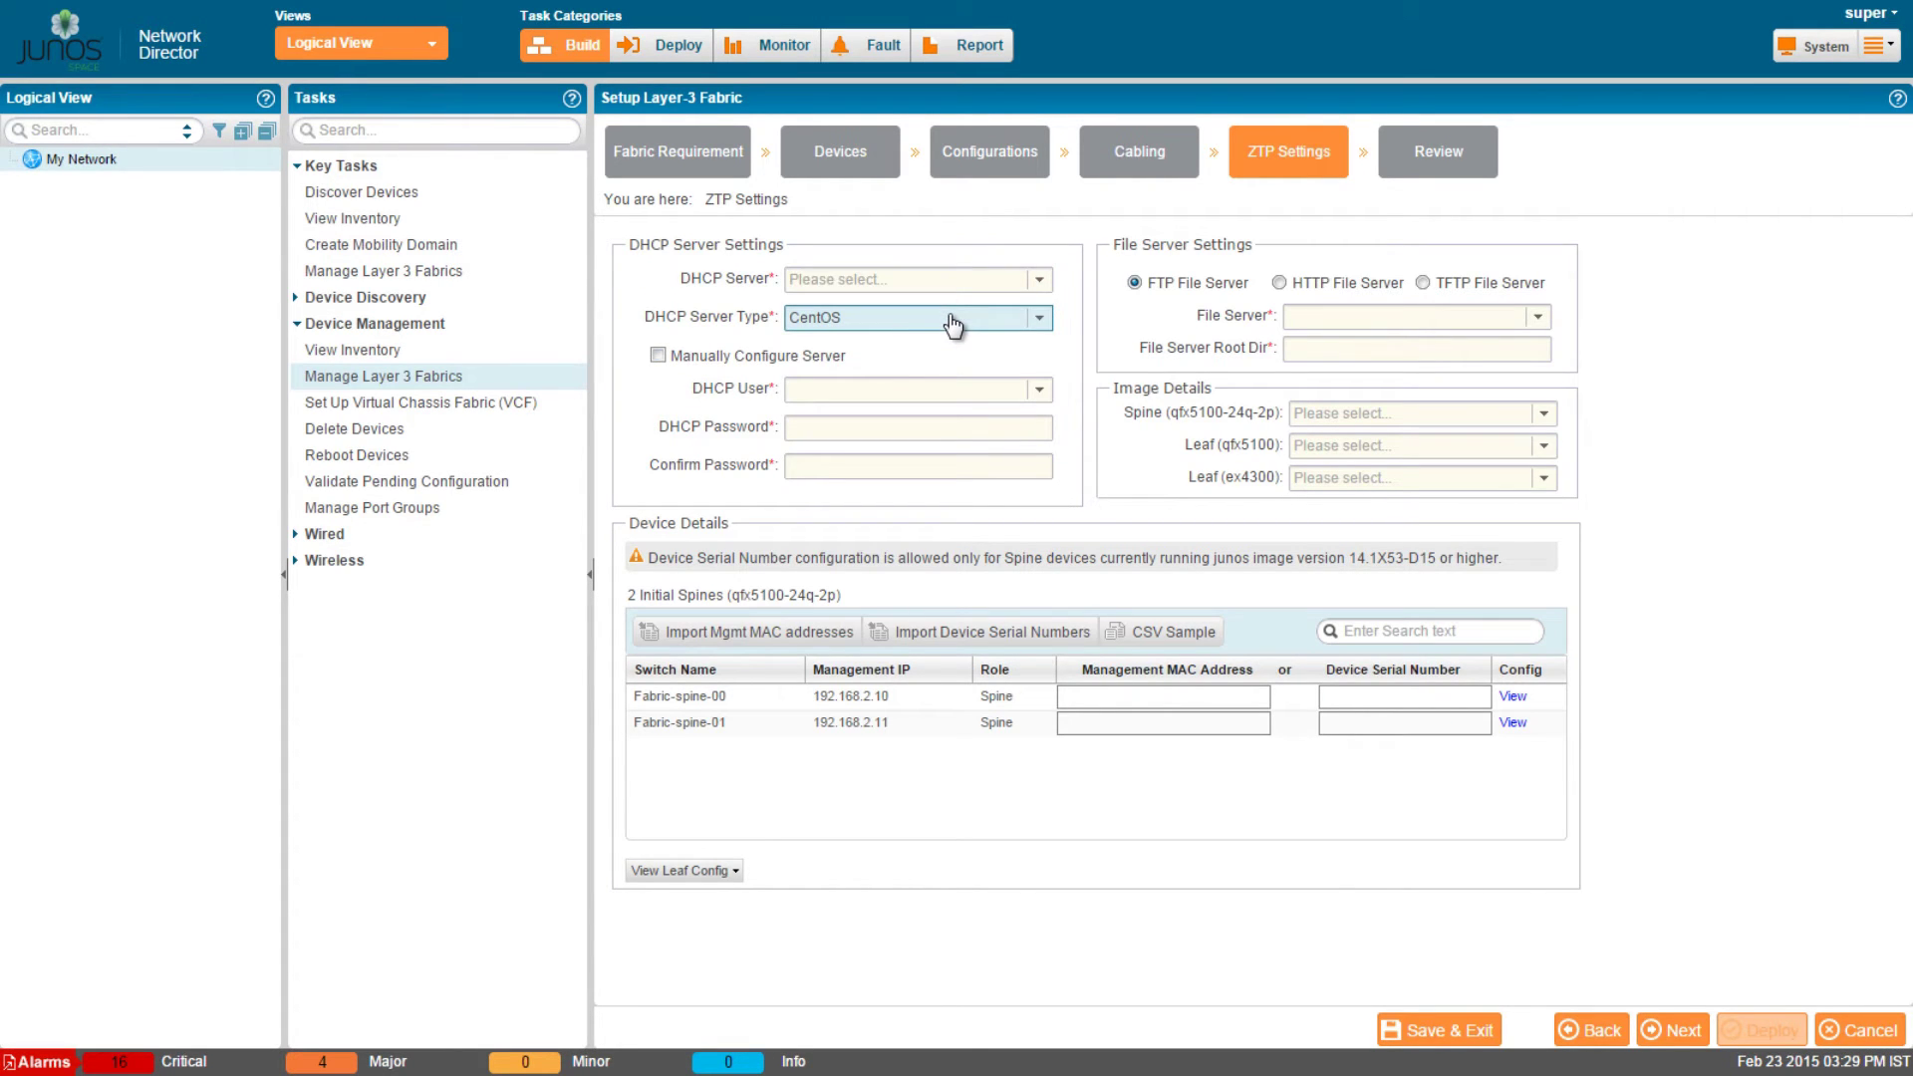
click(952, 280)
text(192.)
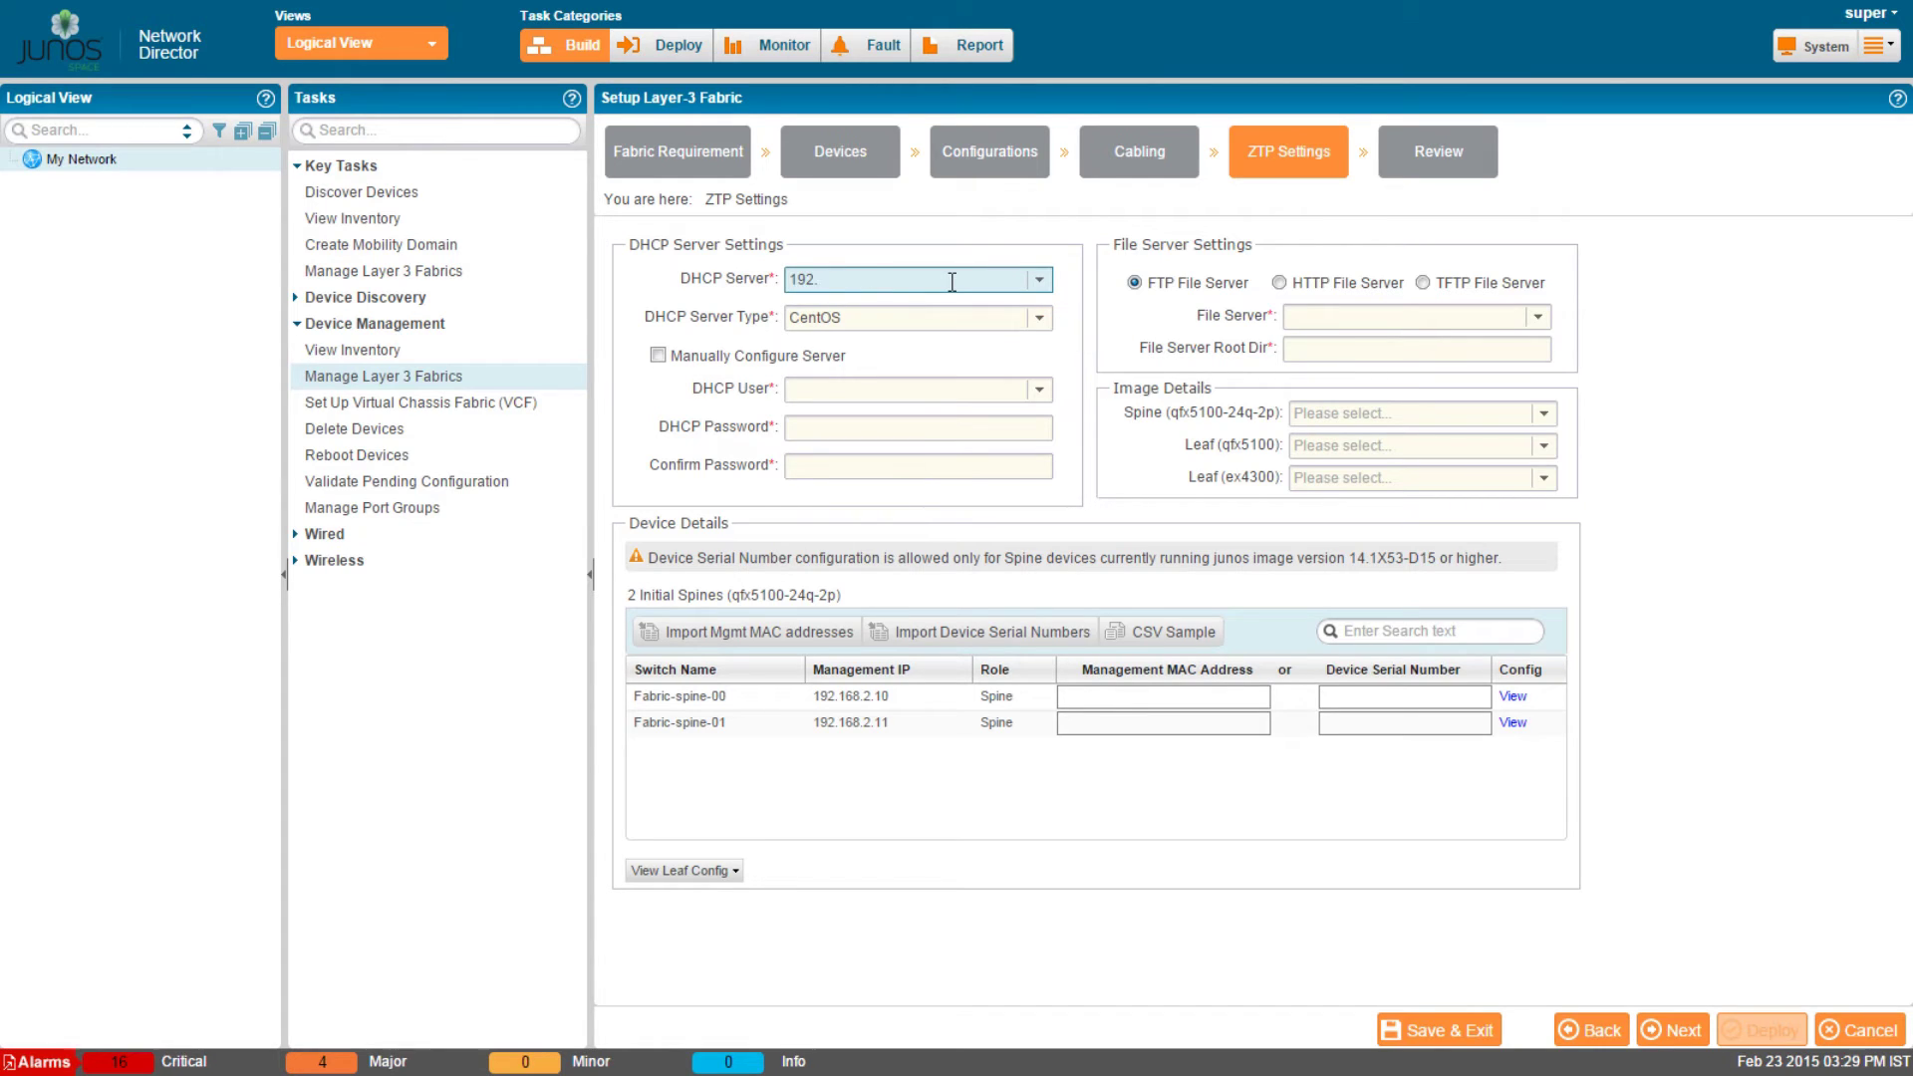
text(168.2.1)
Enter DHCP user name root and enter and confirm its password.
click(927, 391)
text(root)
key(Tab)
text(12345678)
key(Tab)
text(12345678)
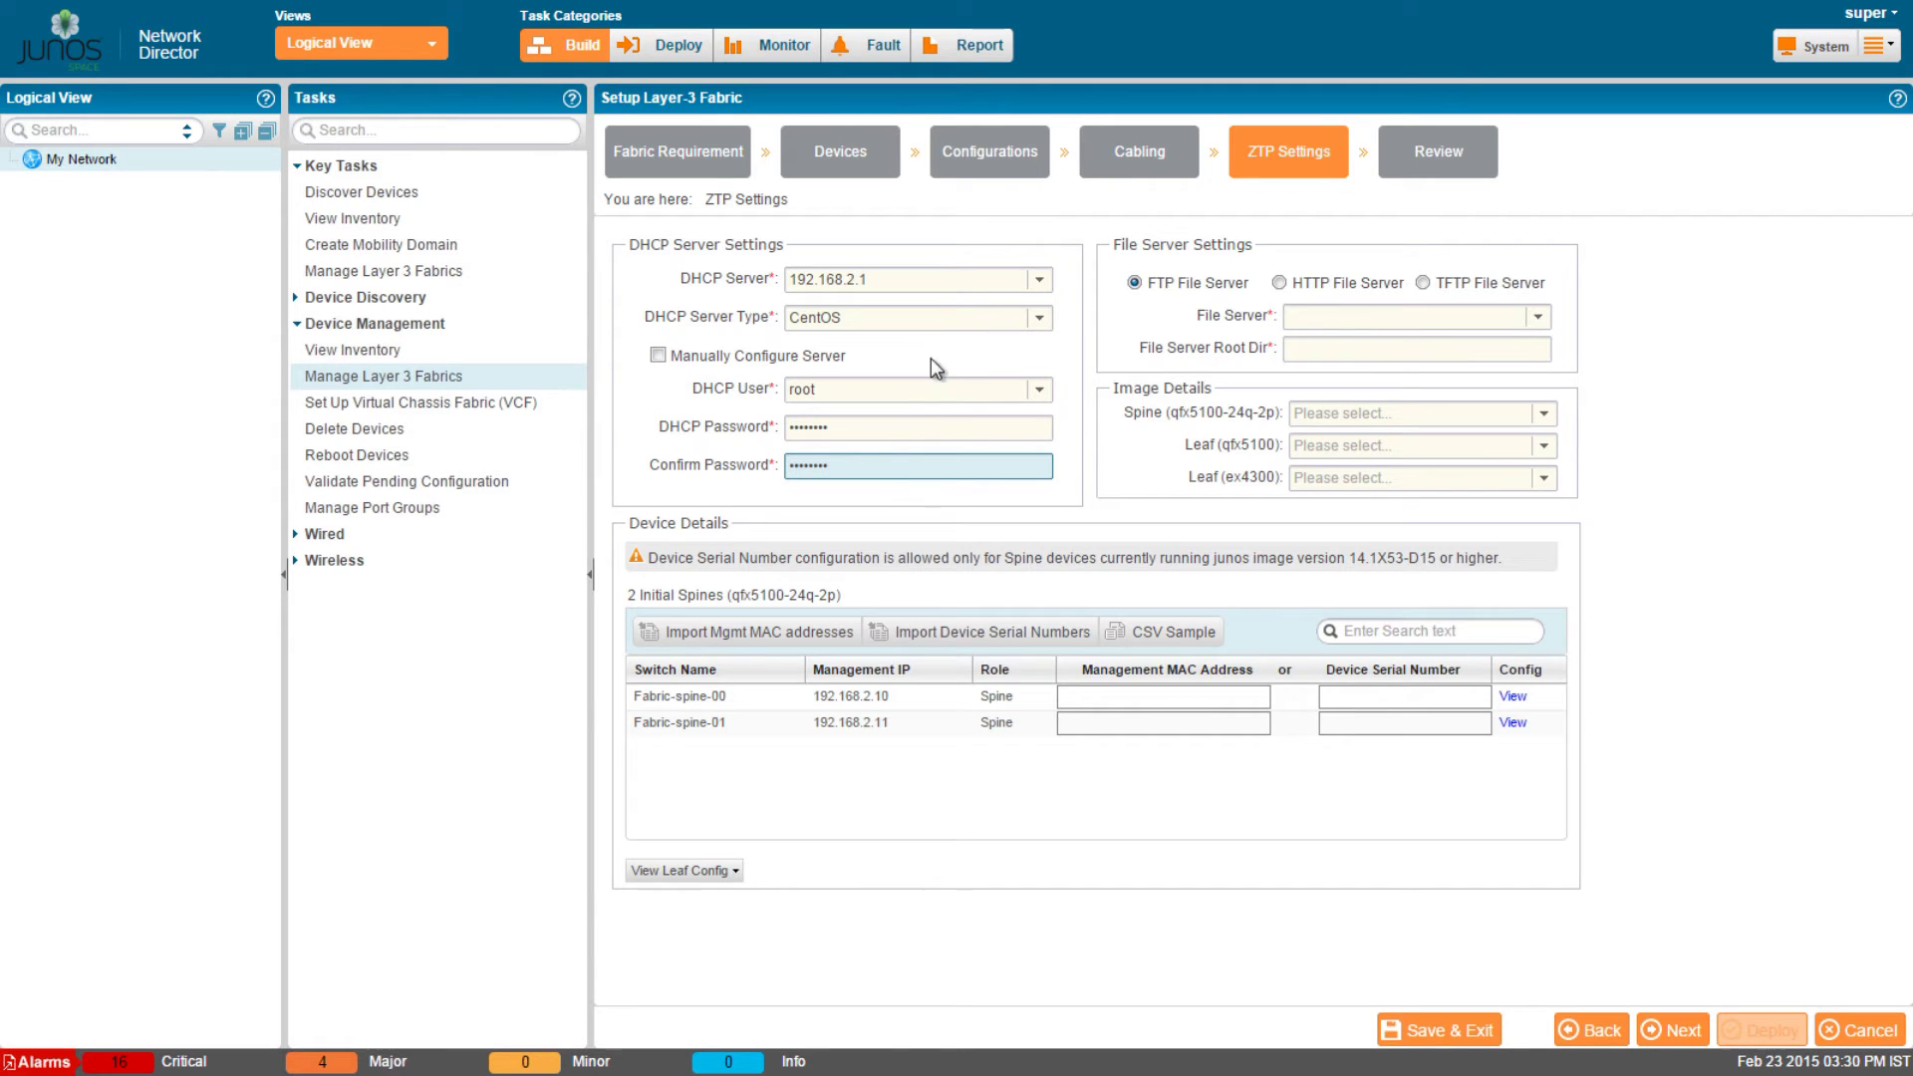
Use a TFTP file server at 192.168.2.1 with root directory /.
click(1423, 283)
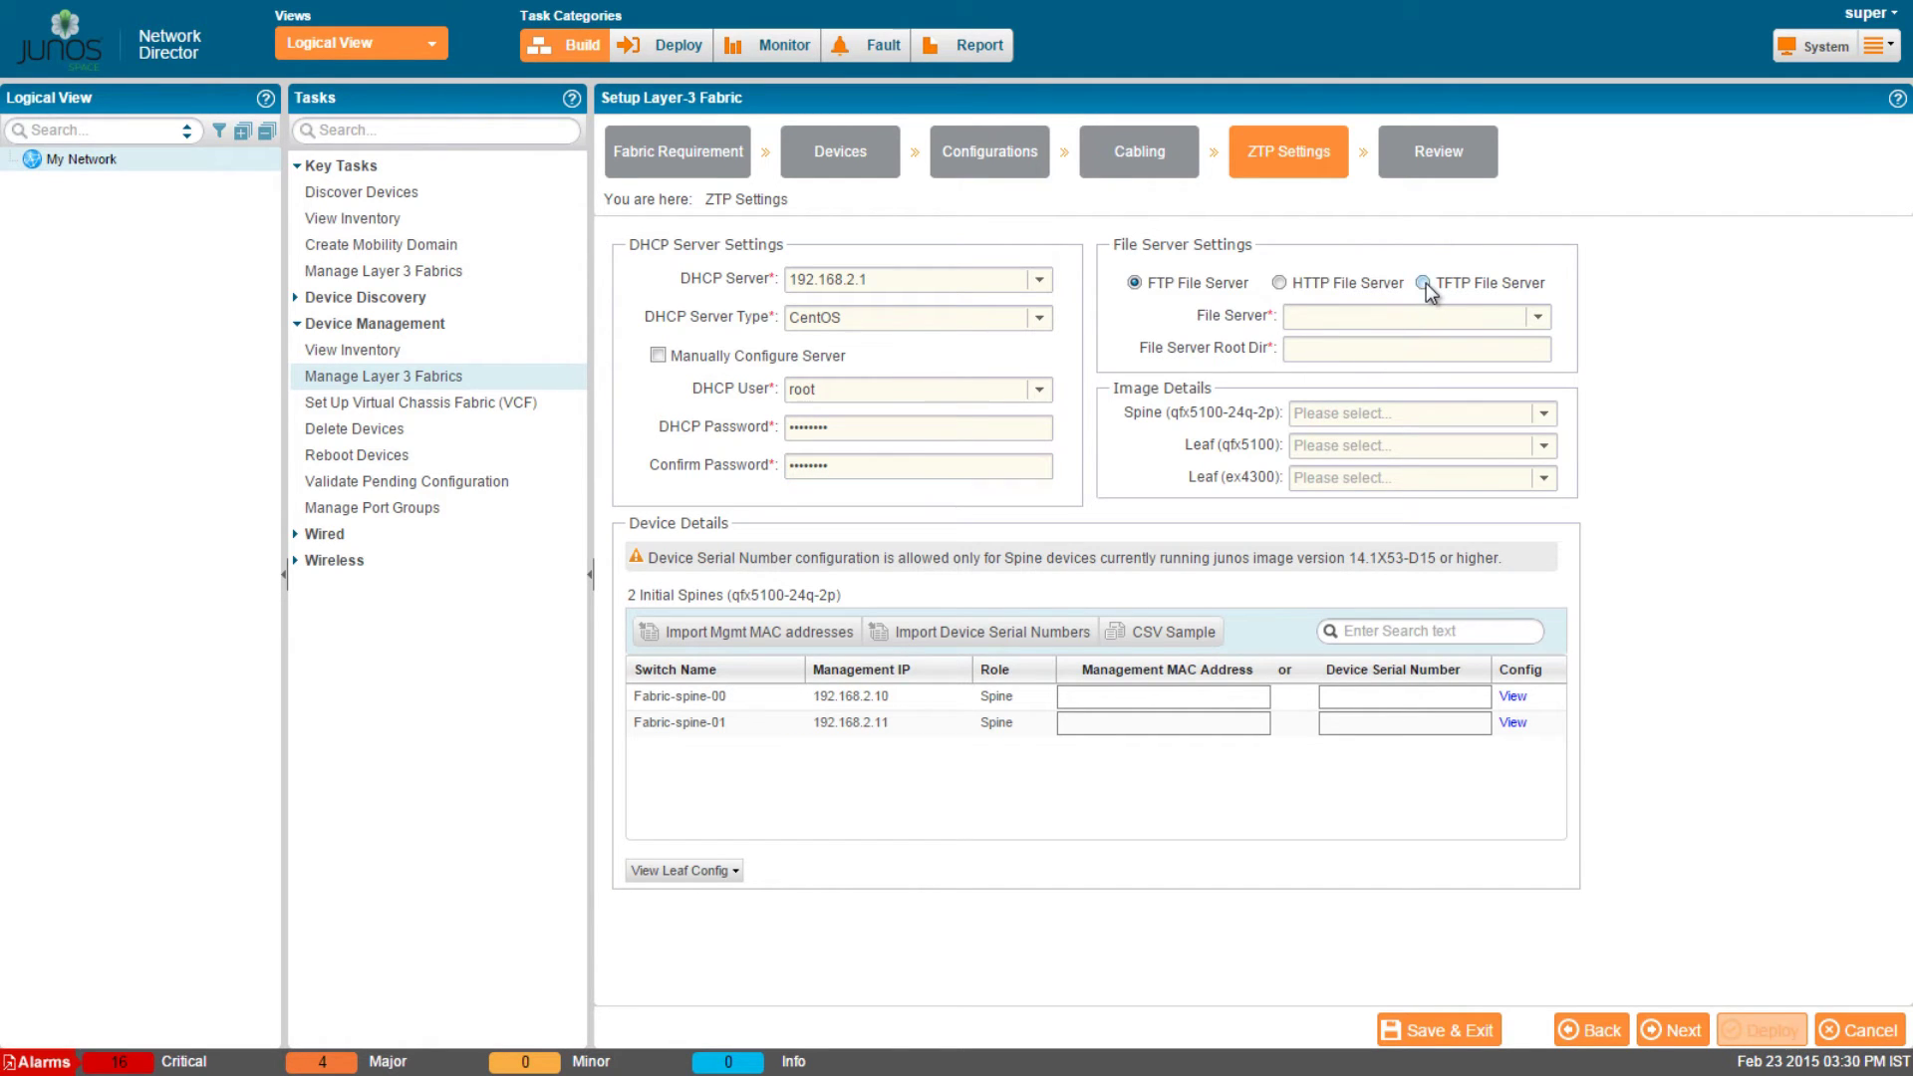
click(1401, 319)
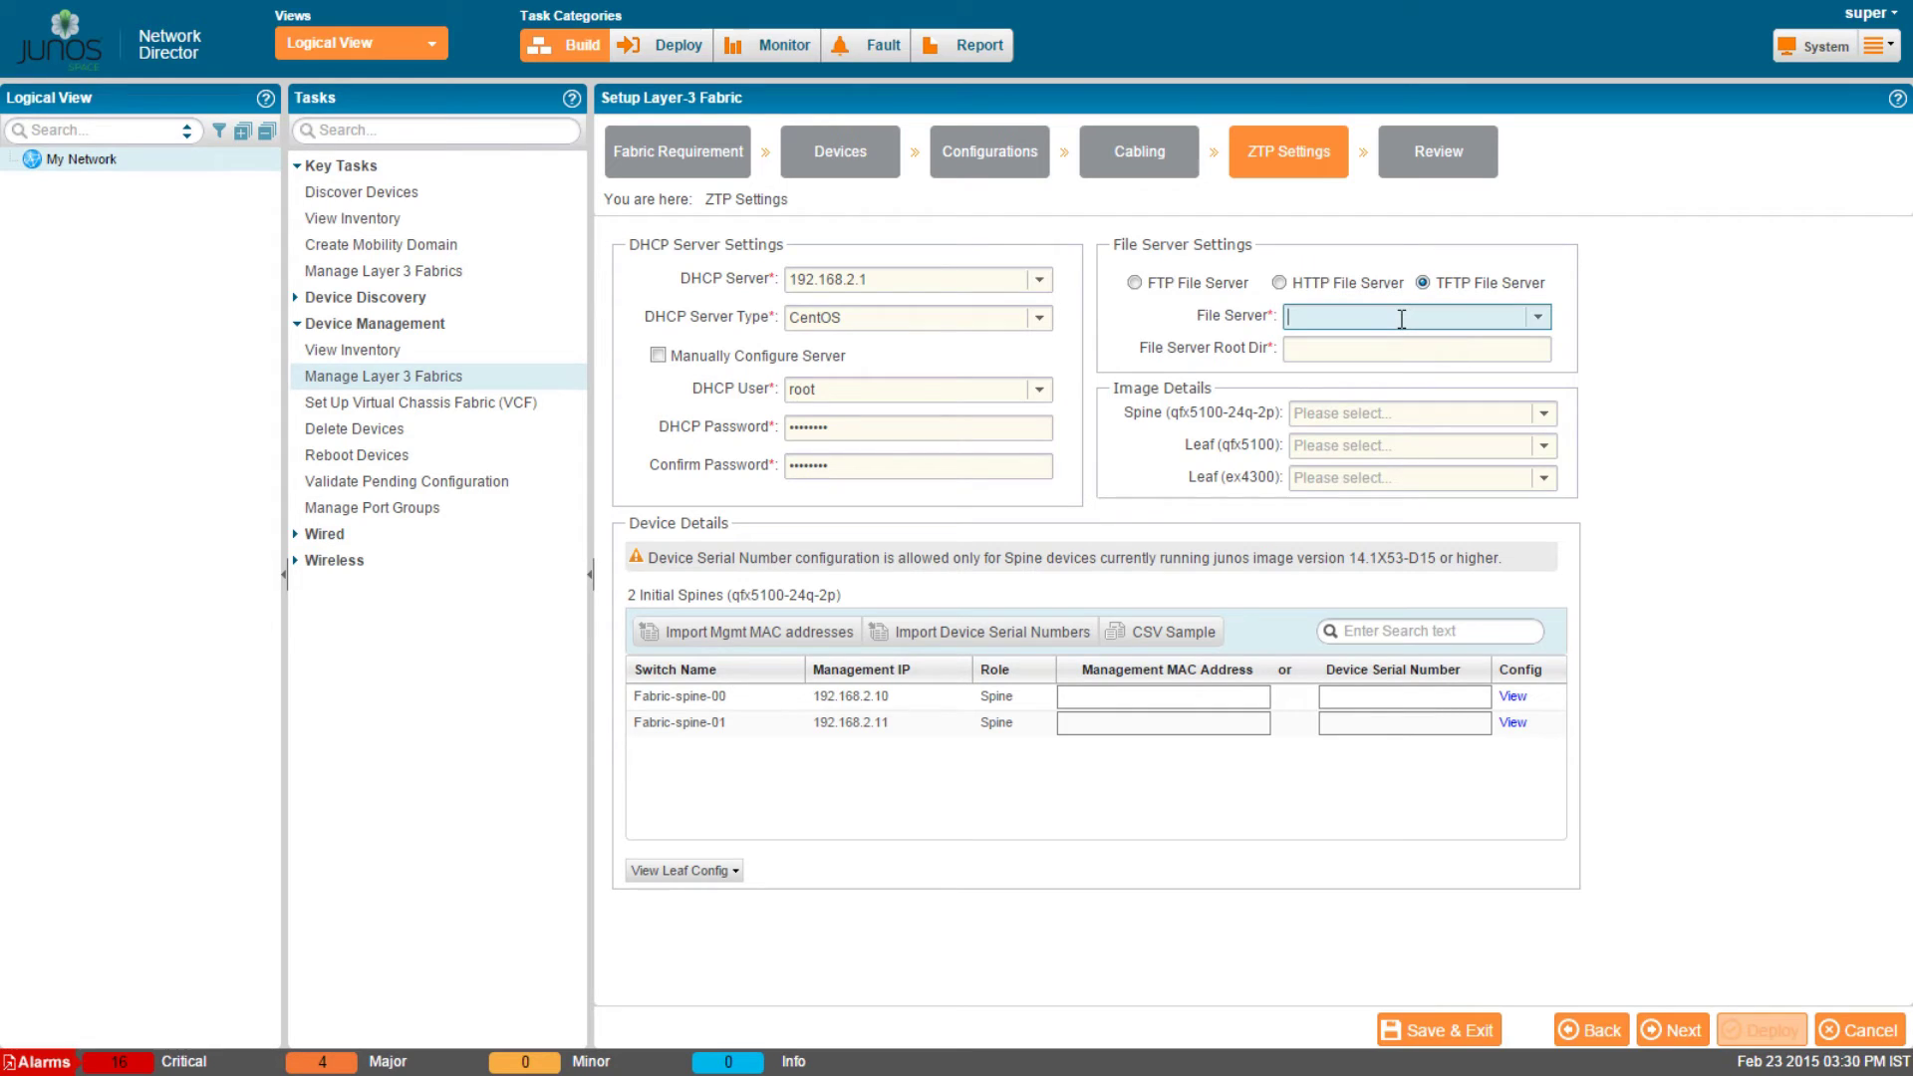
text(192.168.2.1)
click(1401, 346)
text(/)
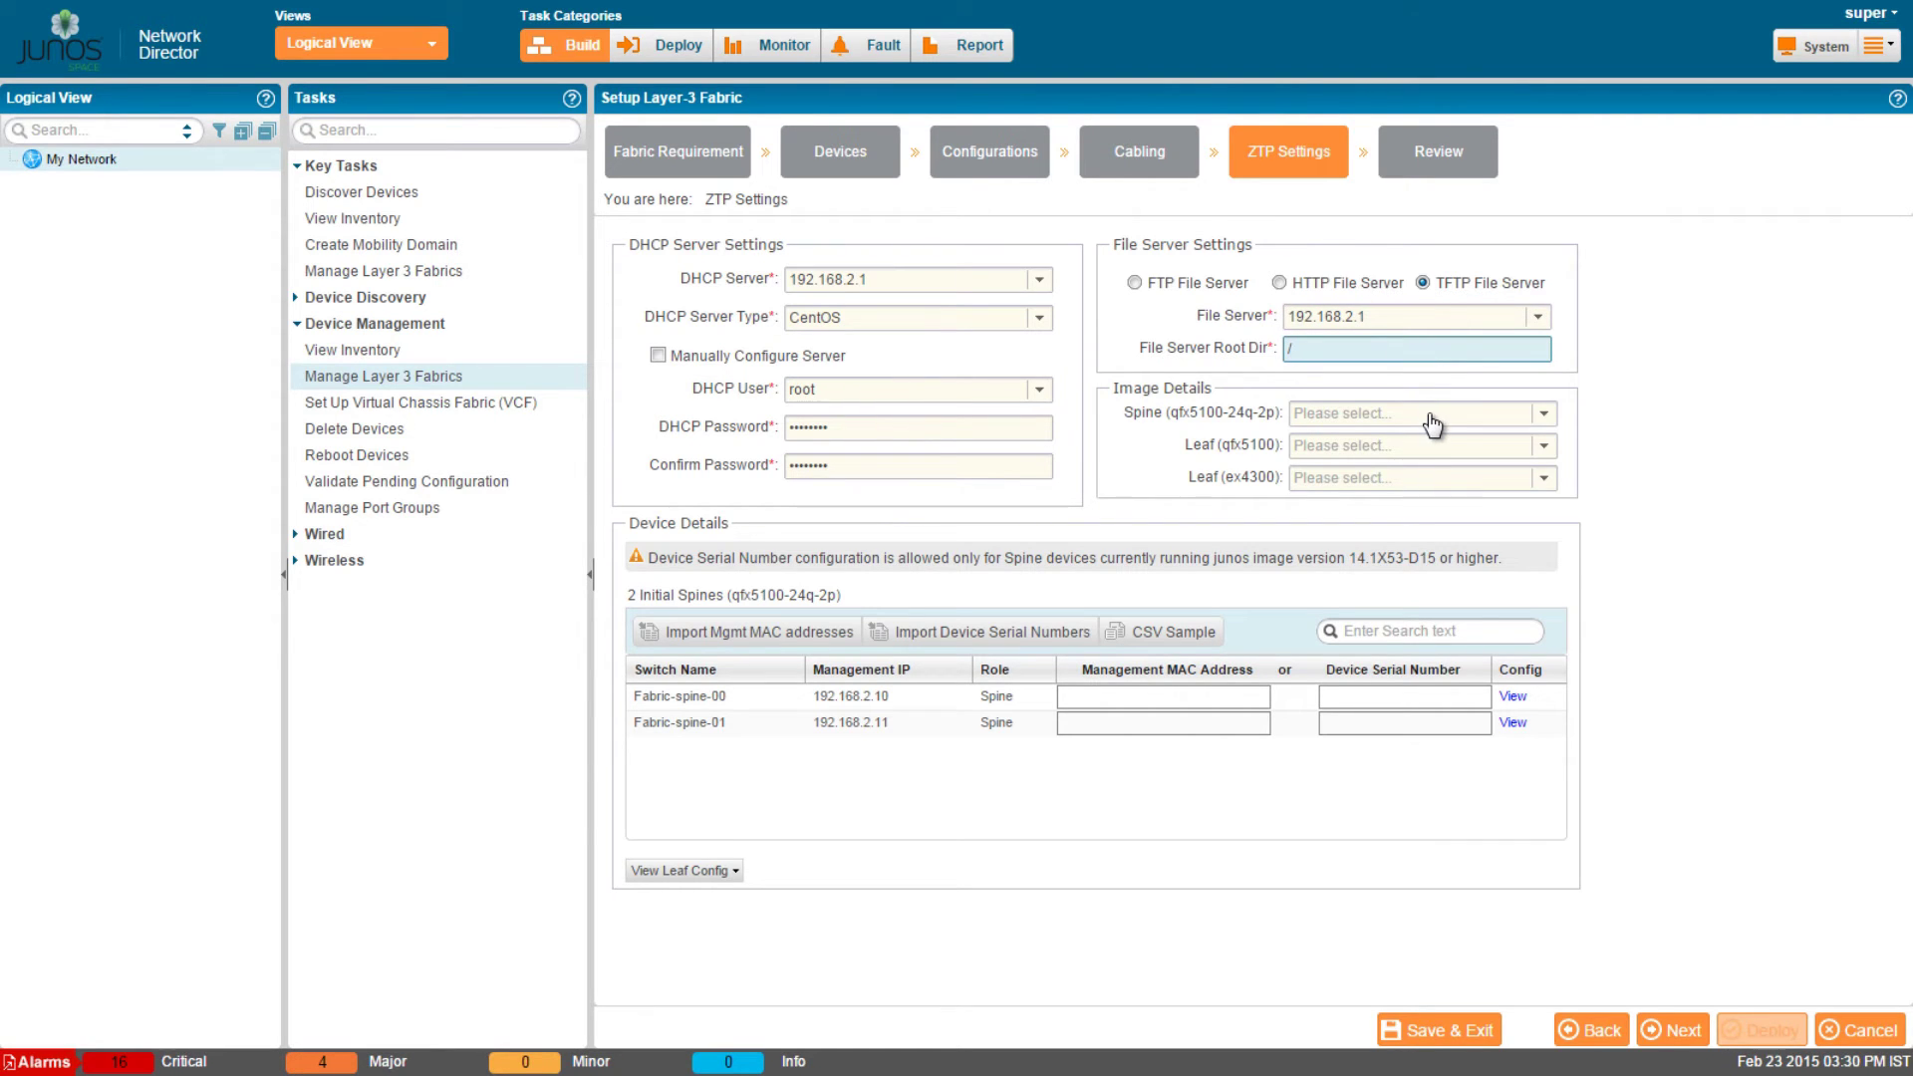
click(1431, 416)
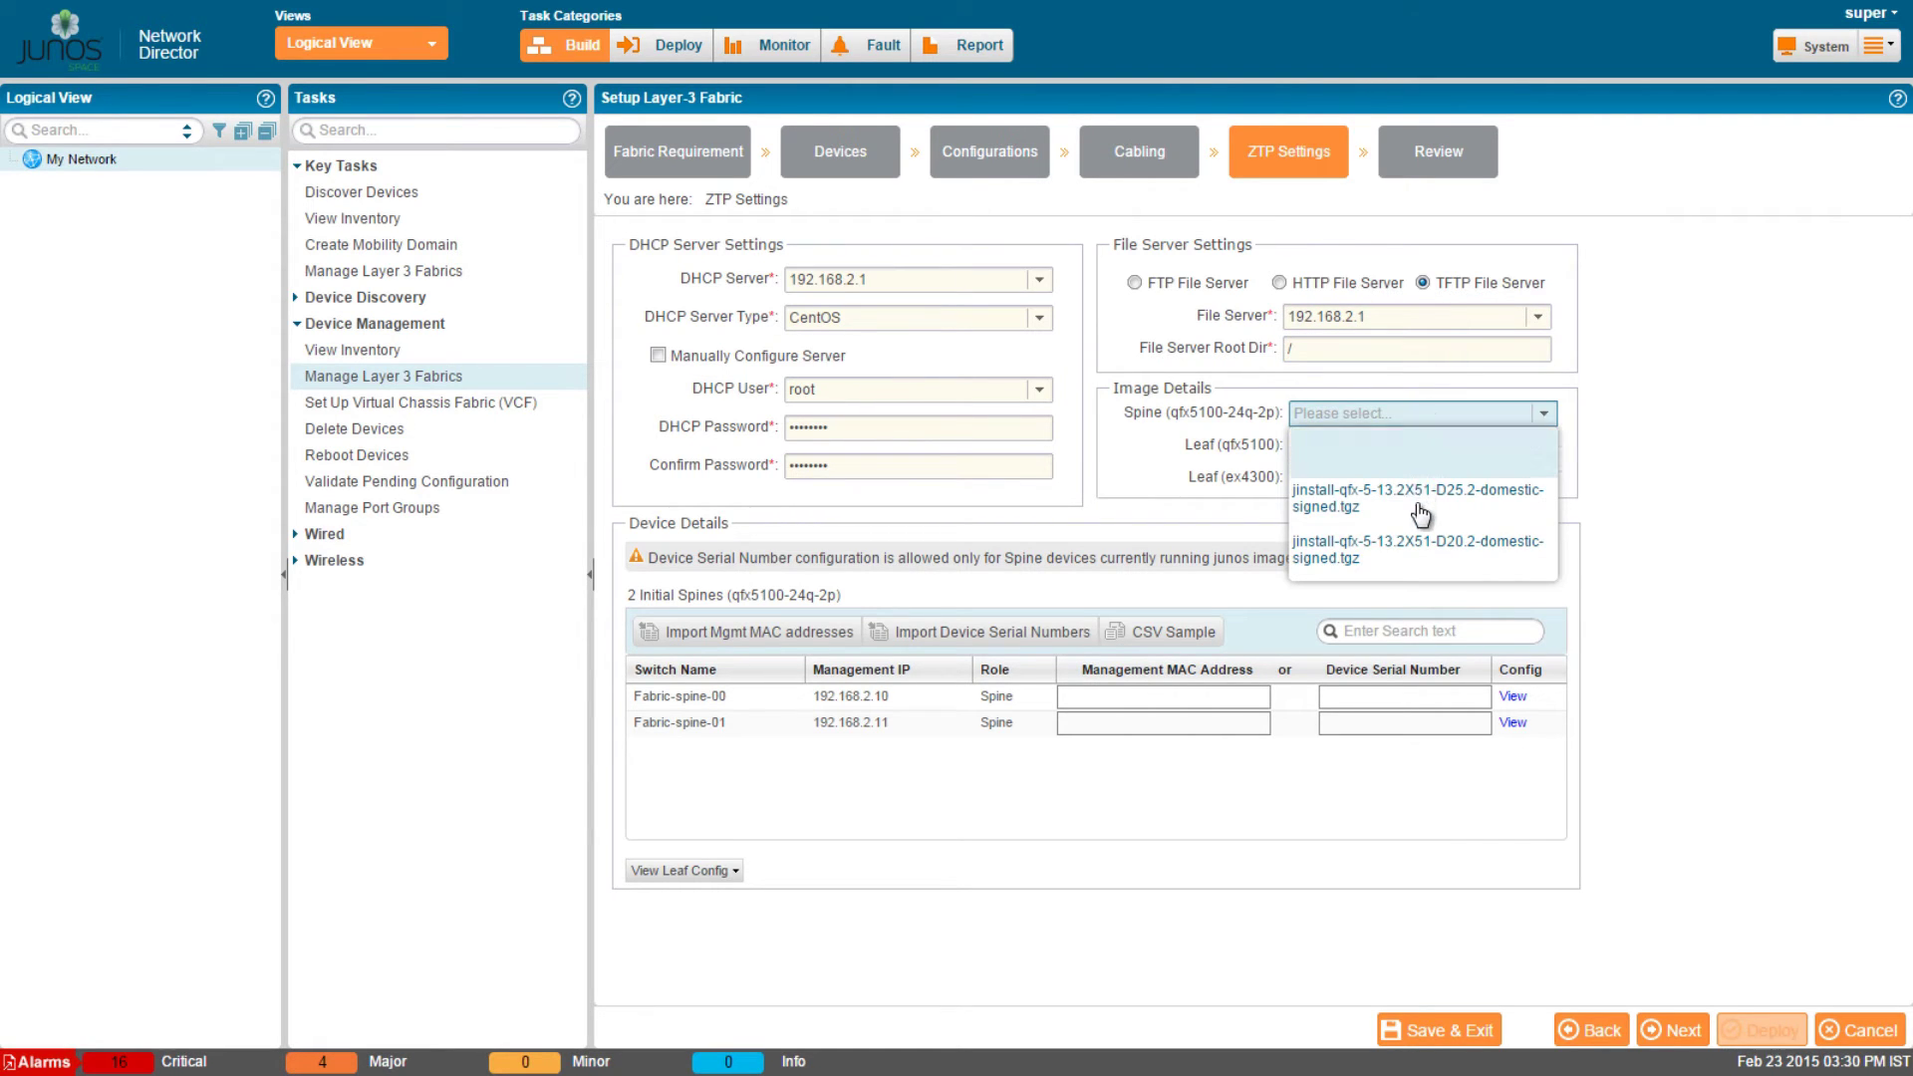
click(1642, 478)
click(1544, 448)
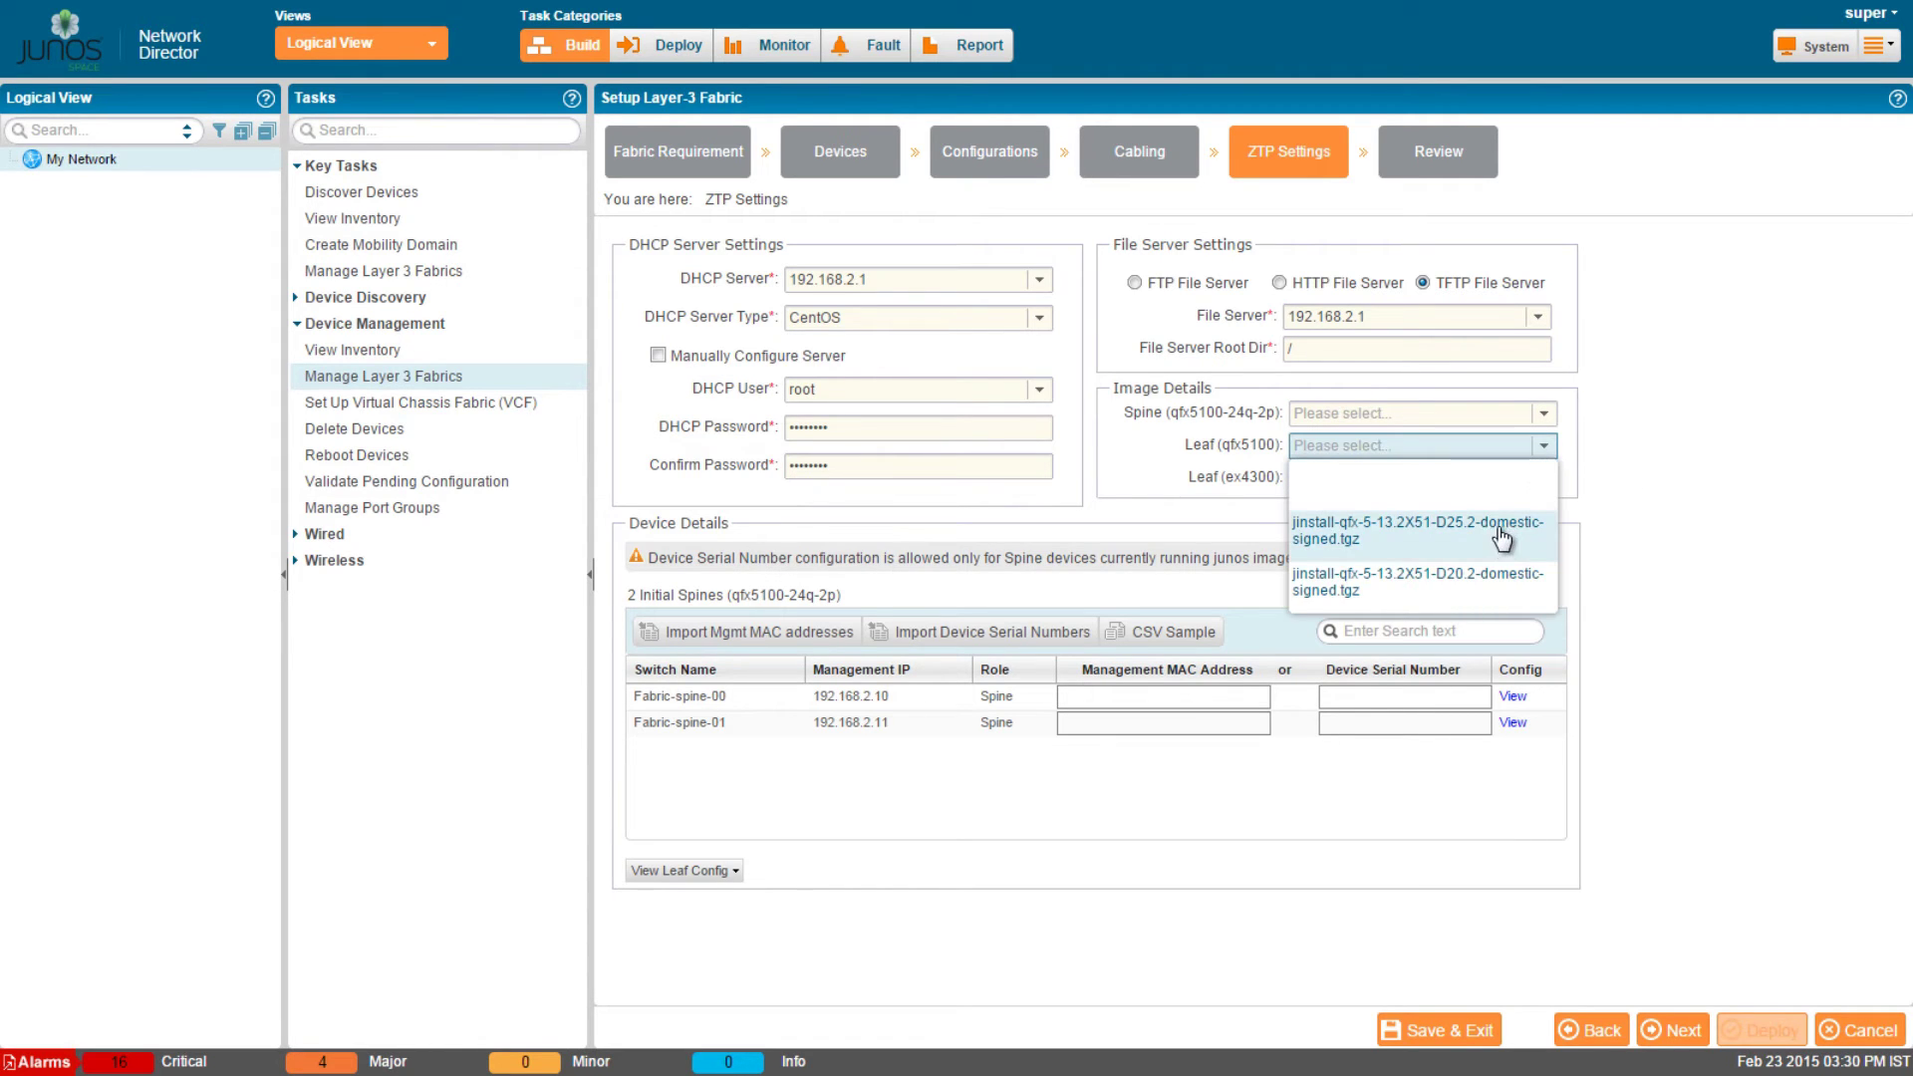
click(1618, 538)
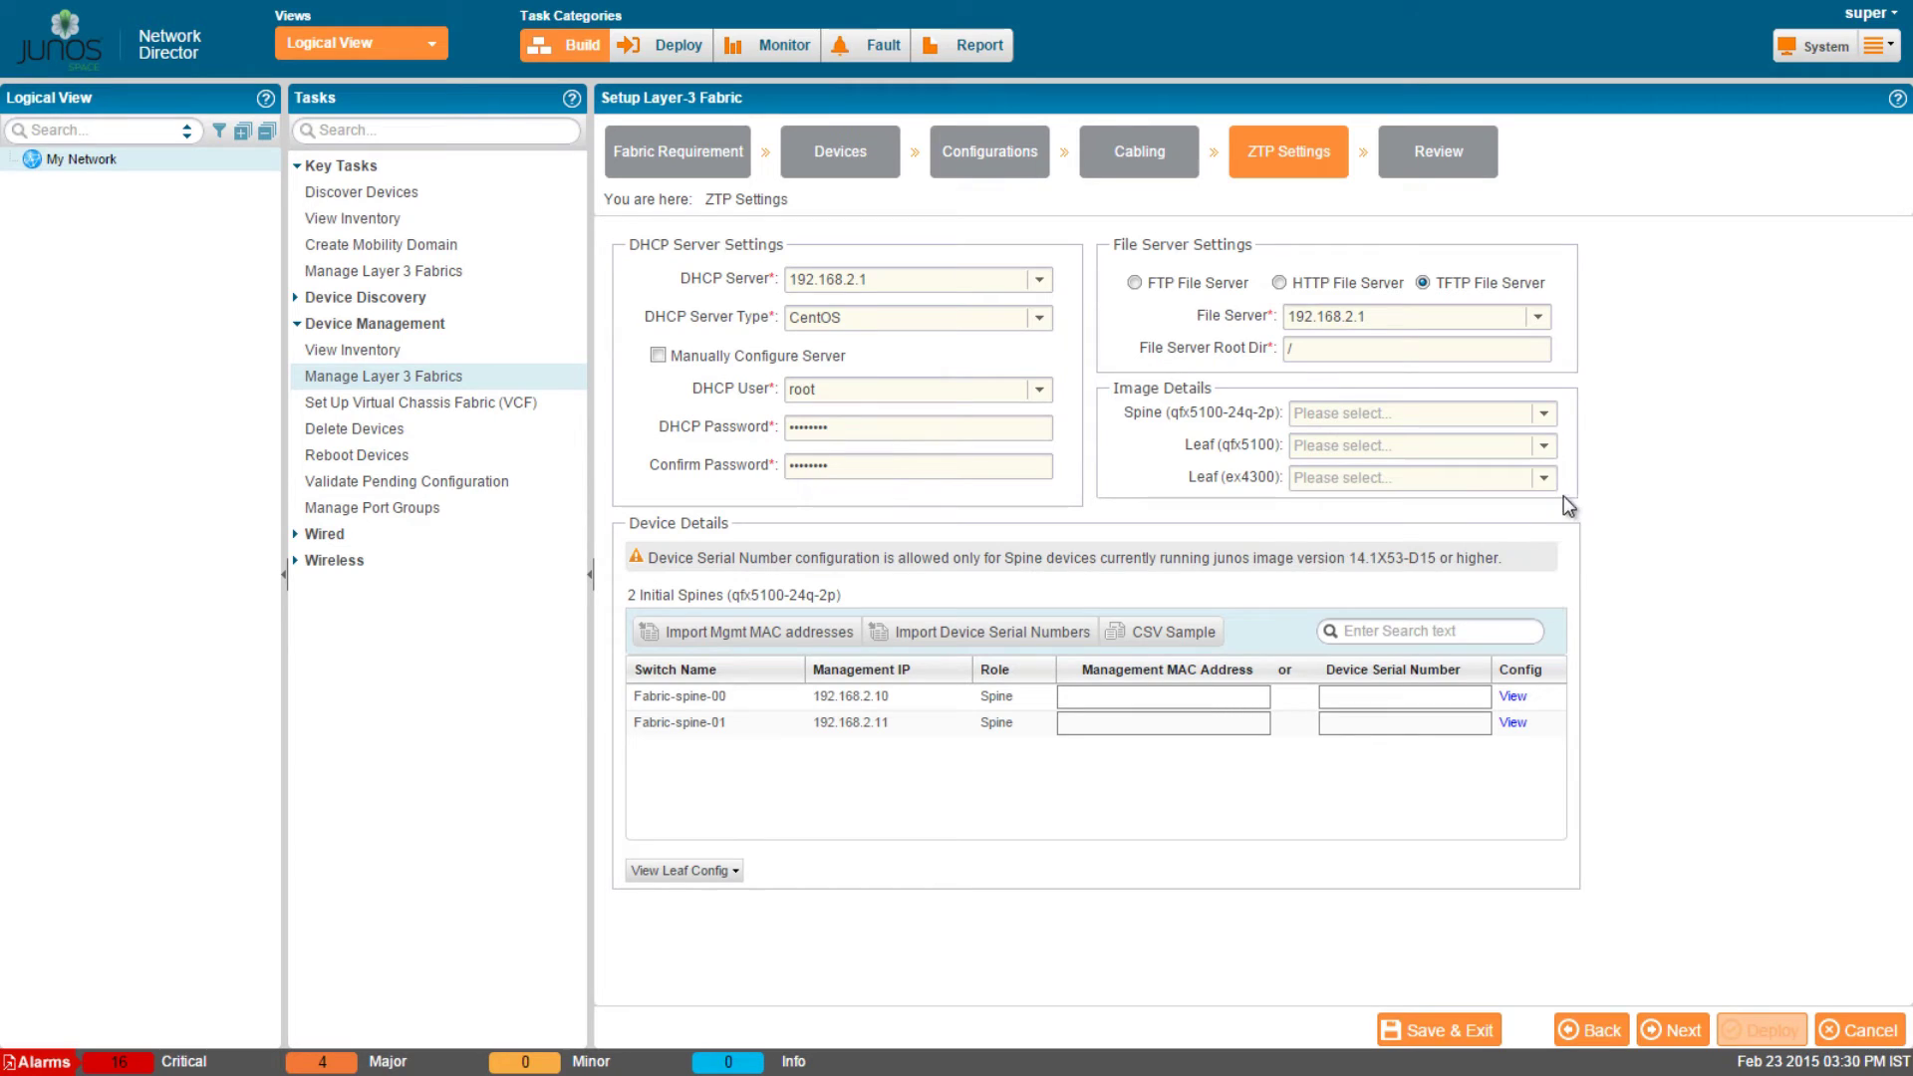
click(1546, 479)
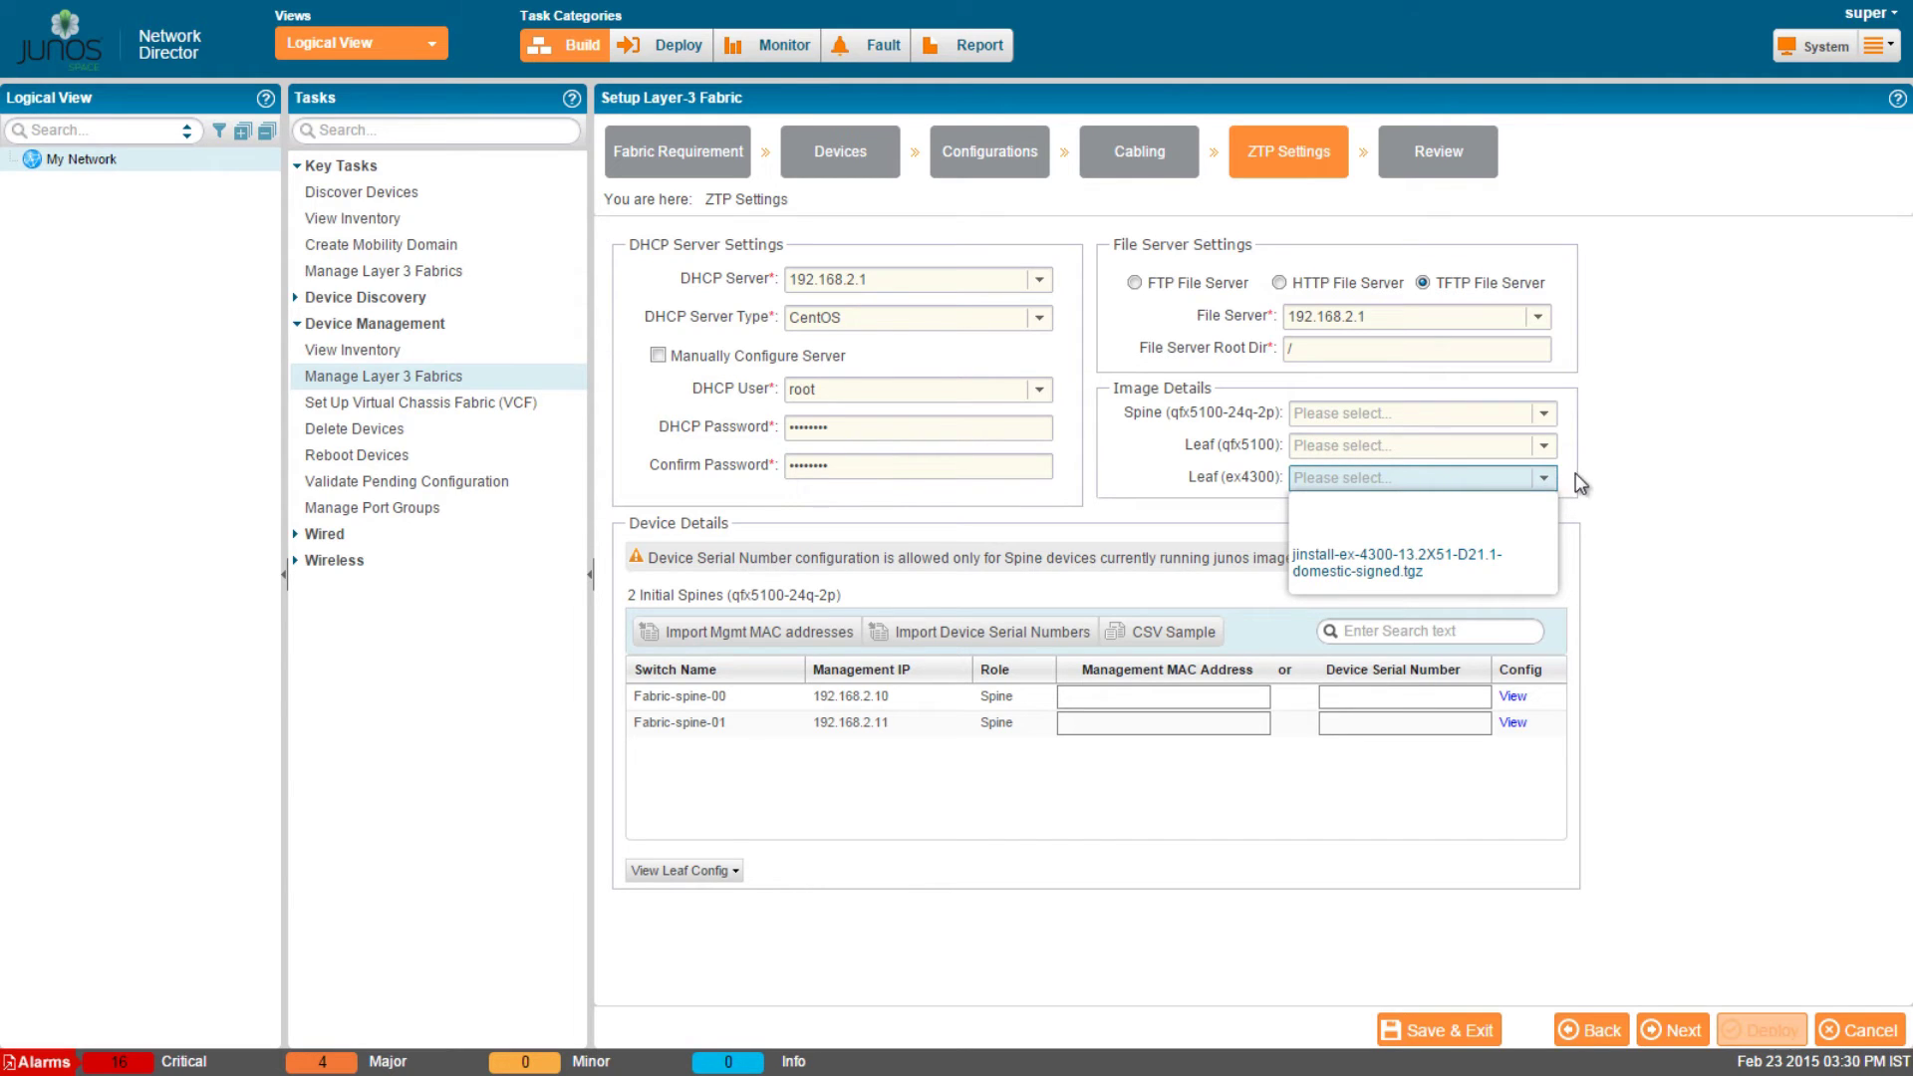
click(1629, 483)
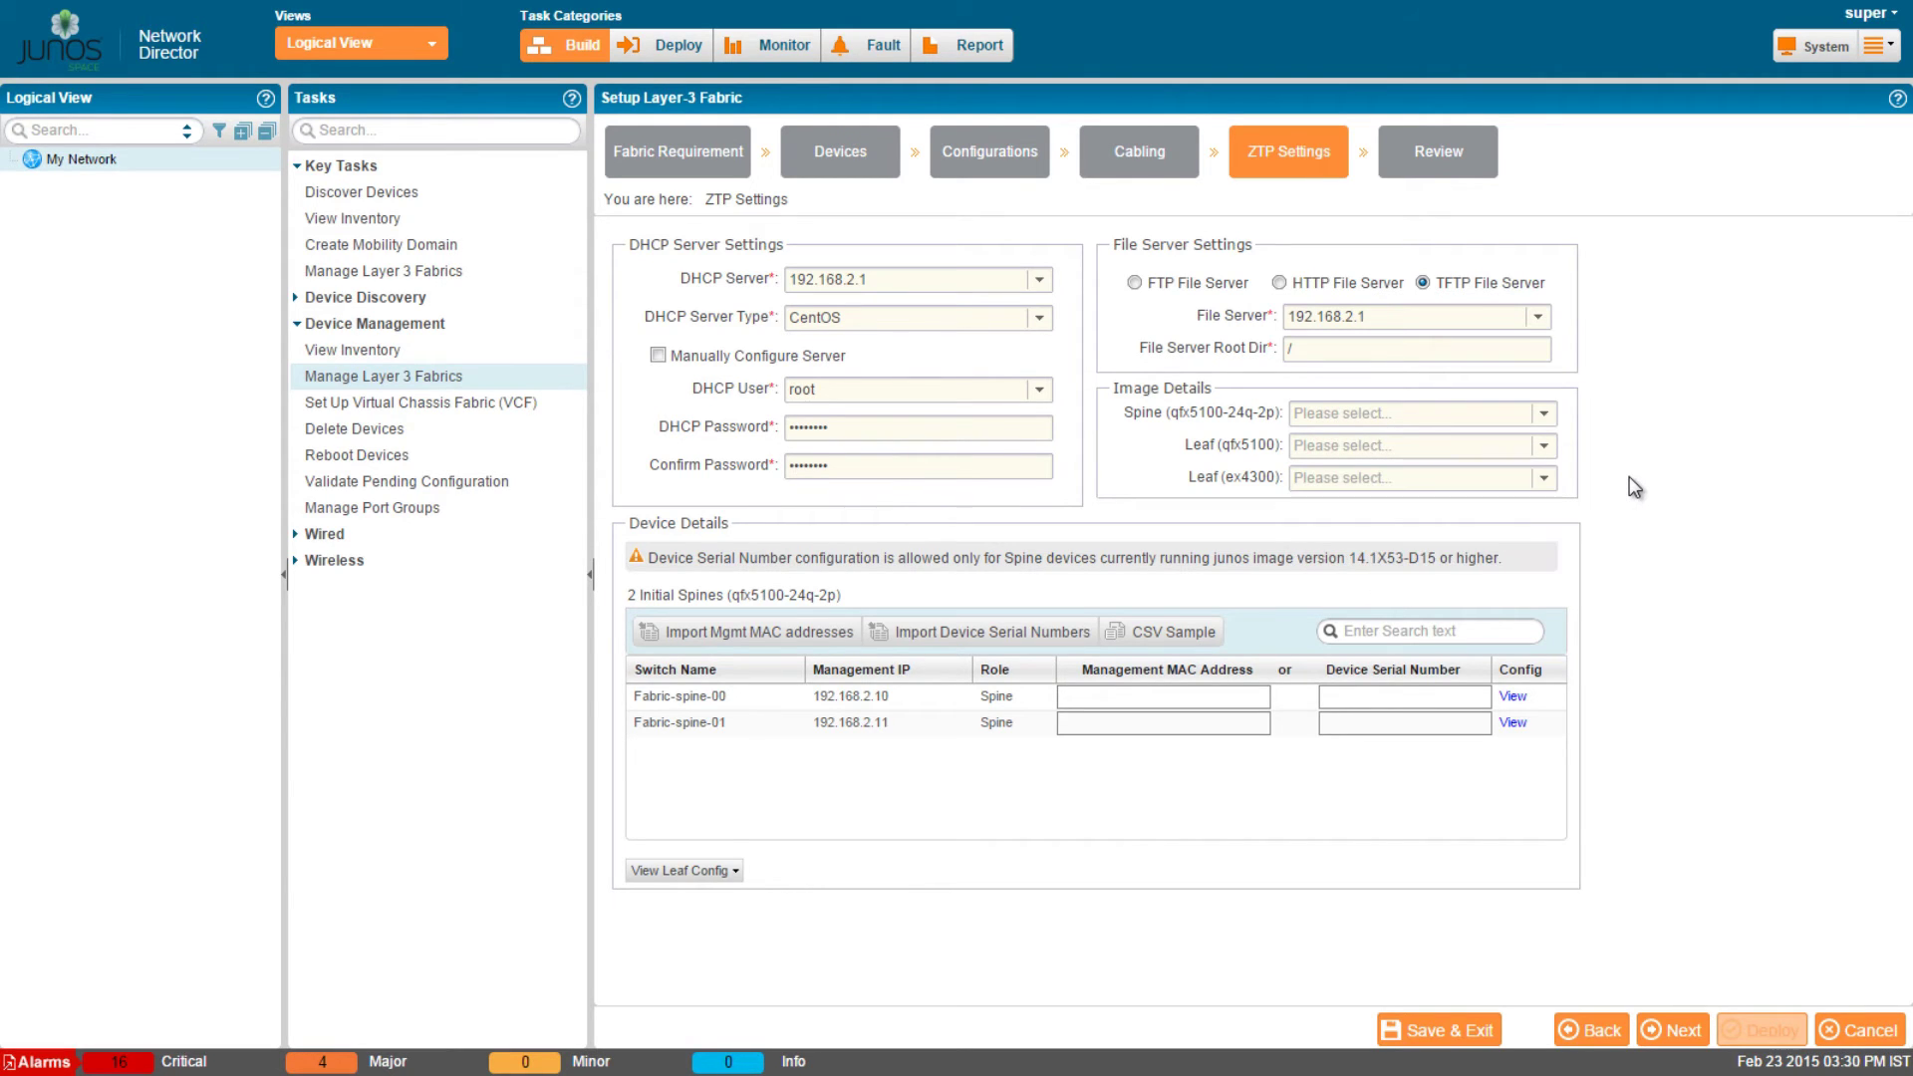
click(1514, 697)
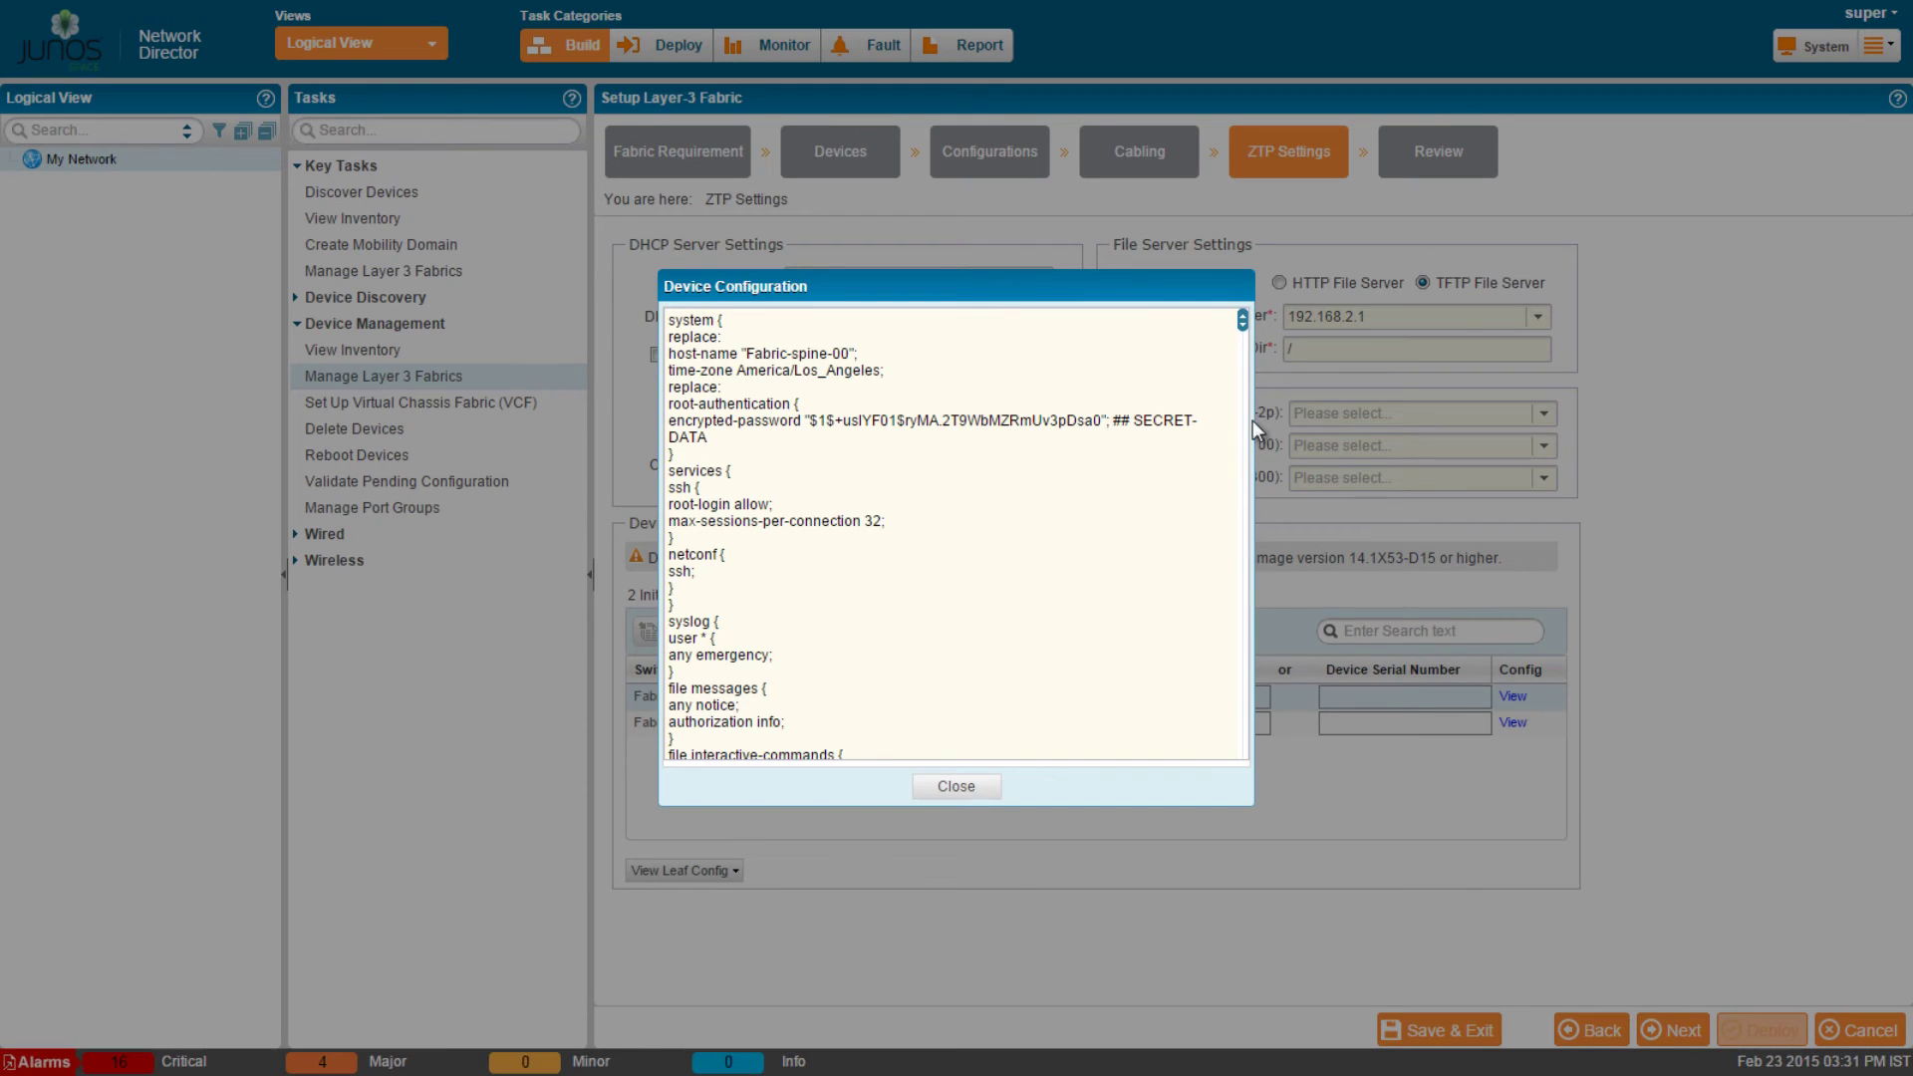
drag(1242, 321, 1242, 520)
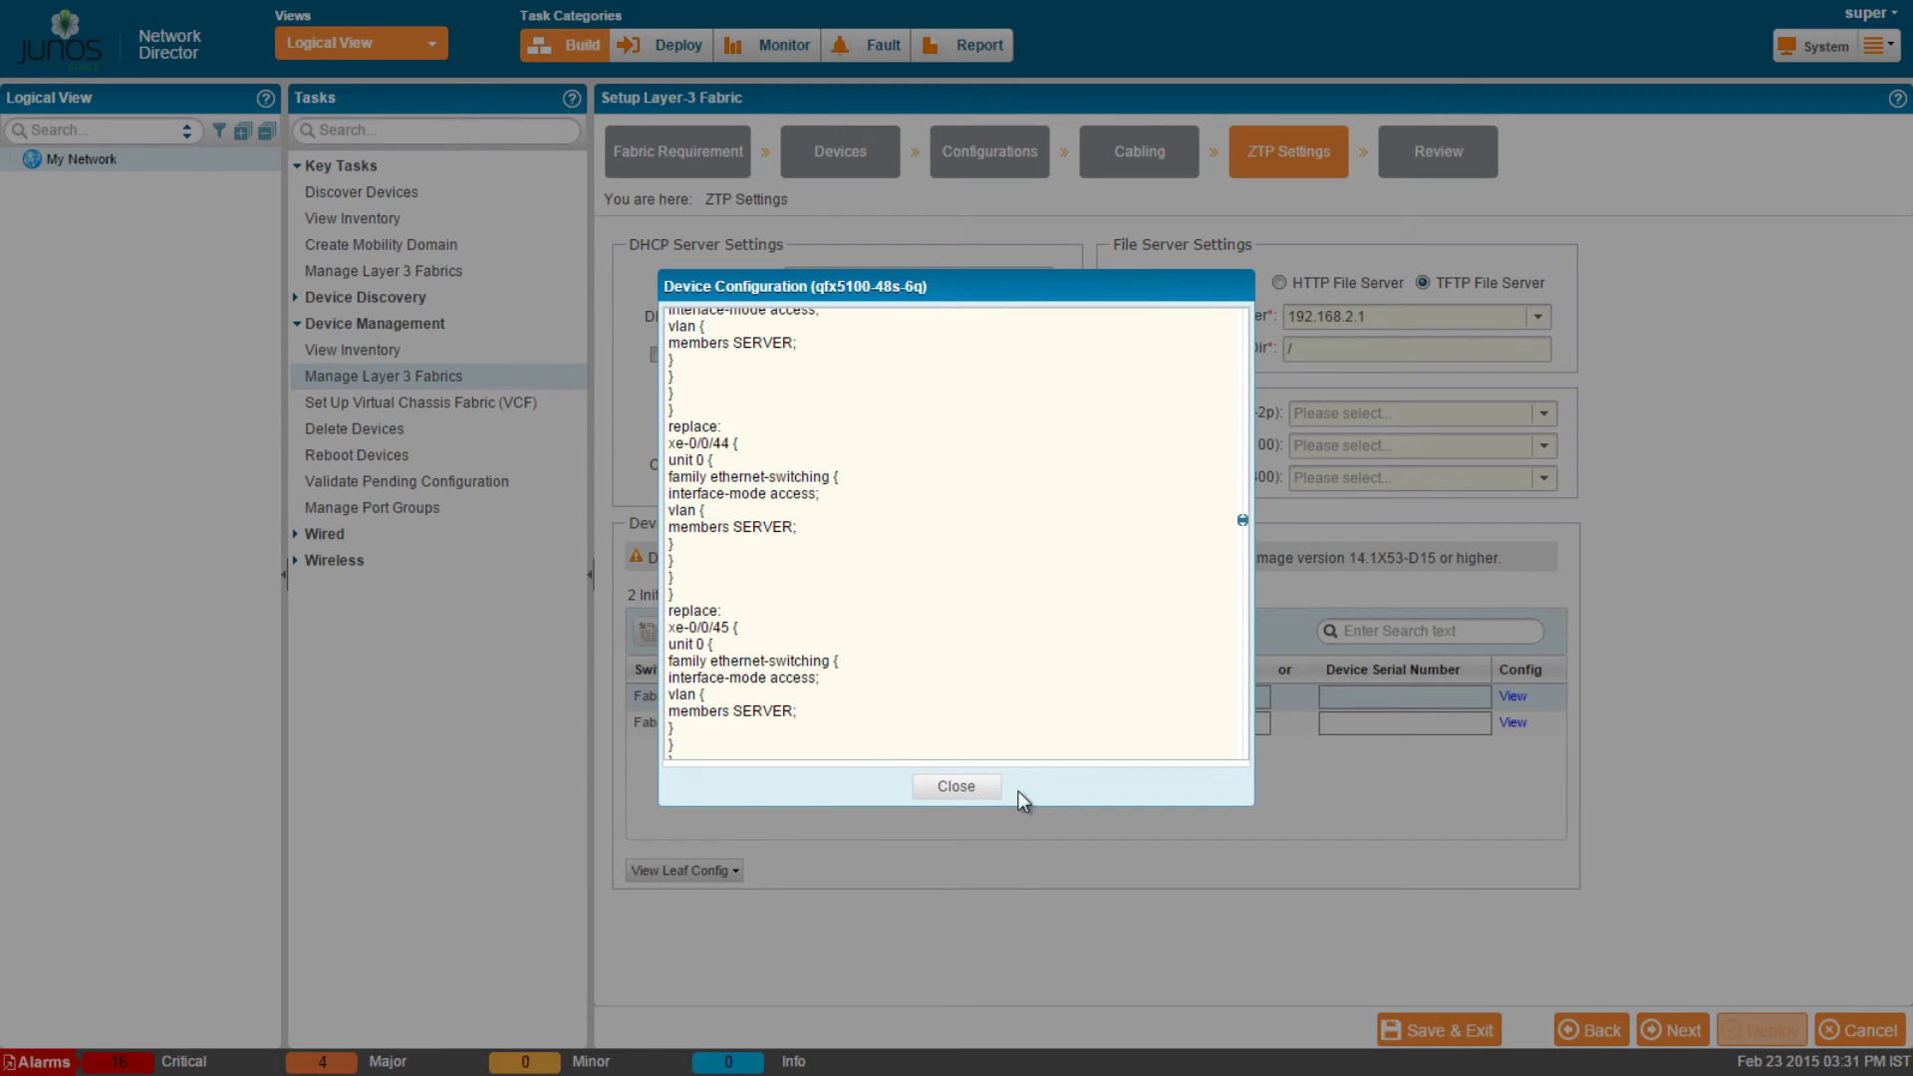
click(956, 787)
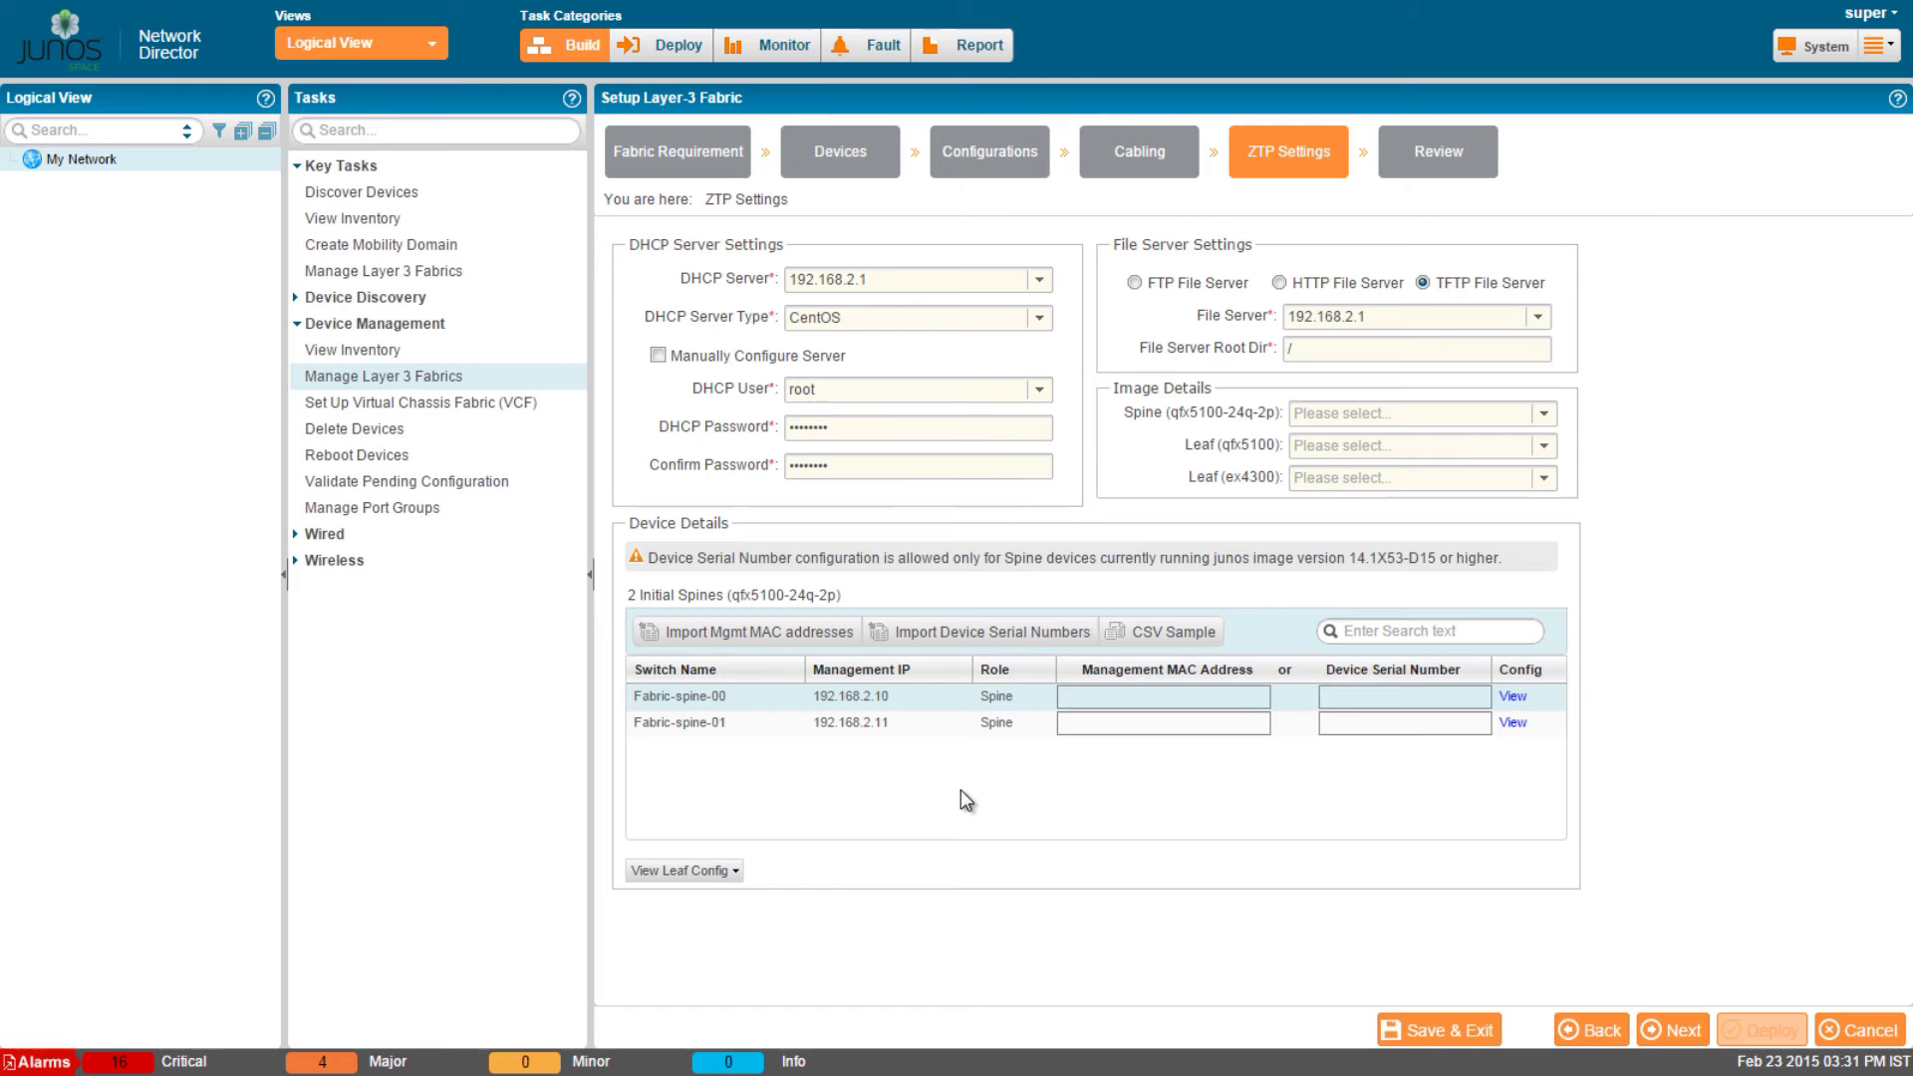
Enter management MACs 10:0e:7e:af:5e:81 for Fabric-spine-00 and 88:e0:f3:1c:90:01 for Fabric-spine-01.
click(1110, 701)
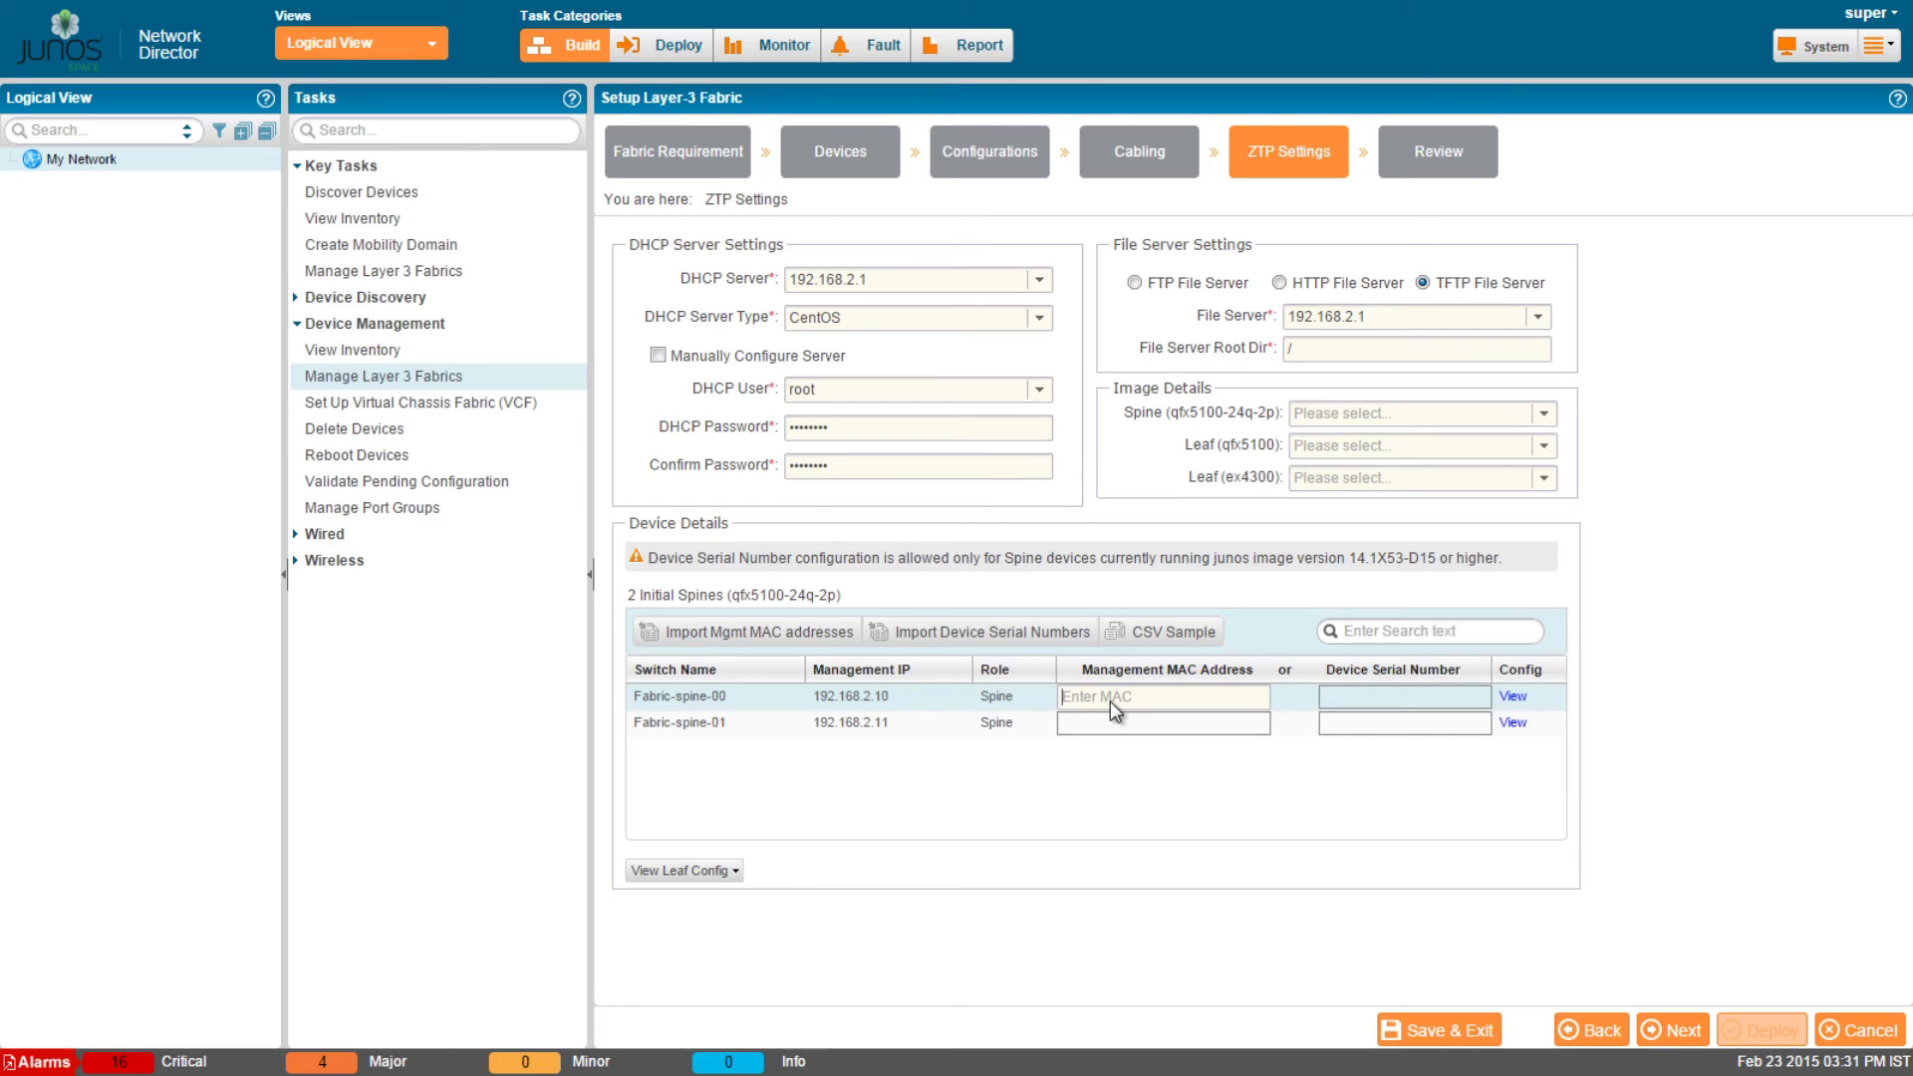
text(10:0e:7e:af:5e:)
text(81)
click(1094, 722)
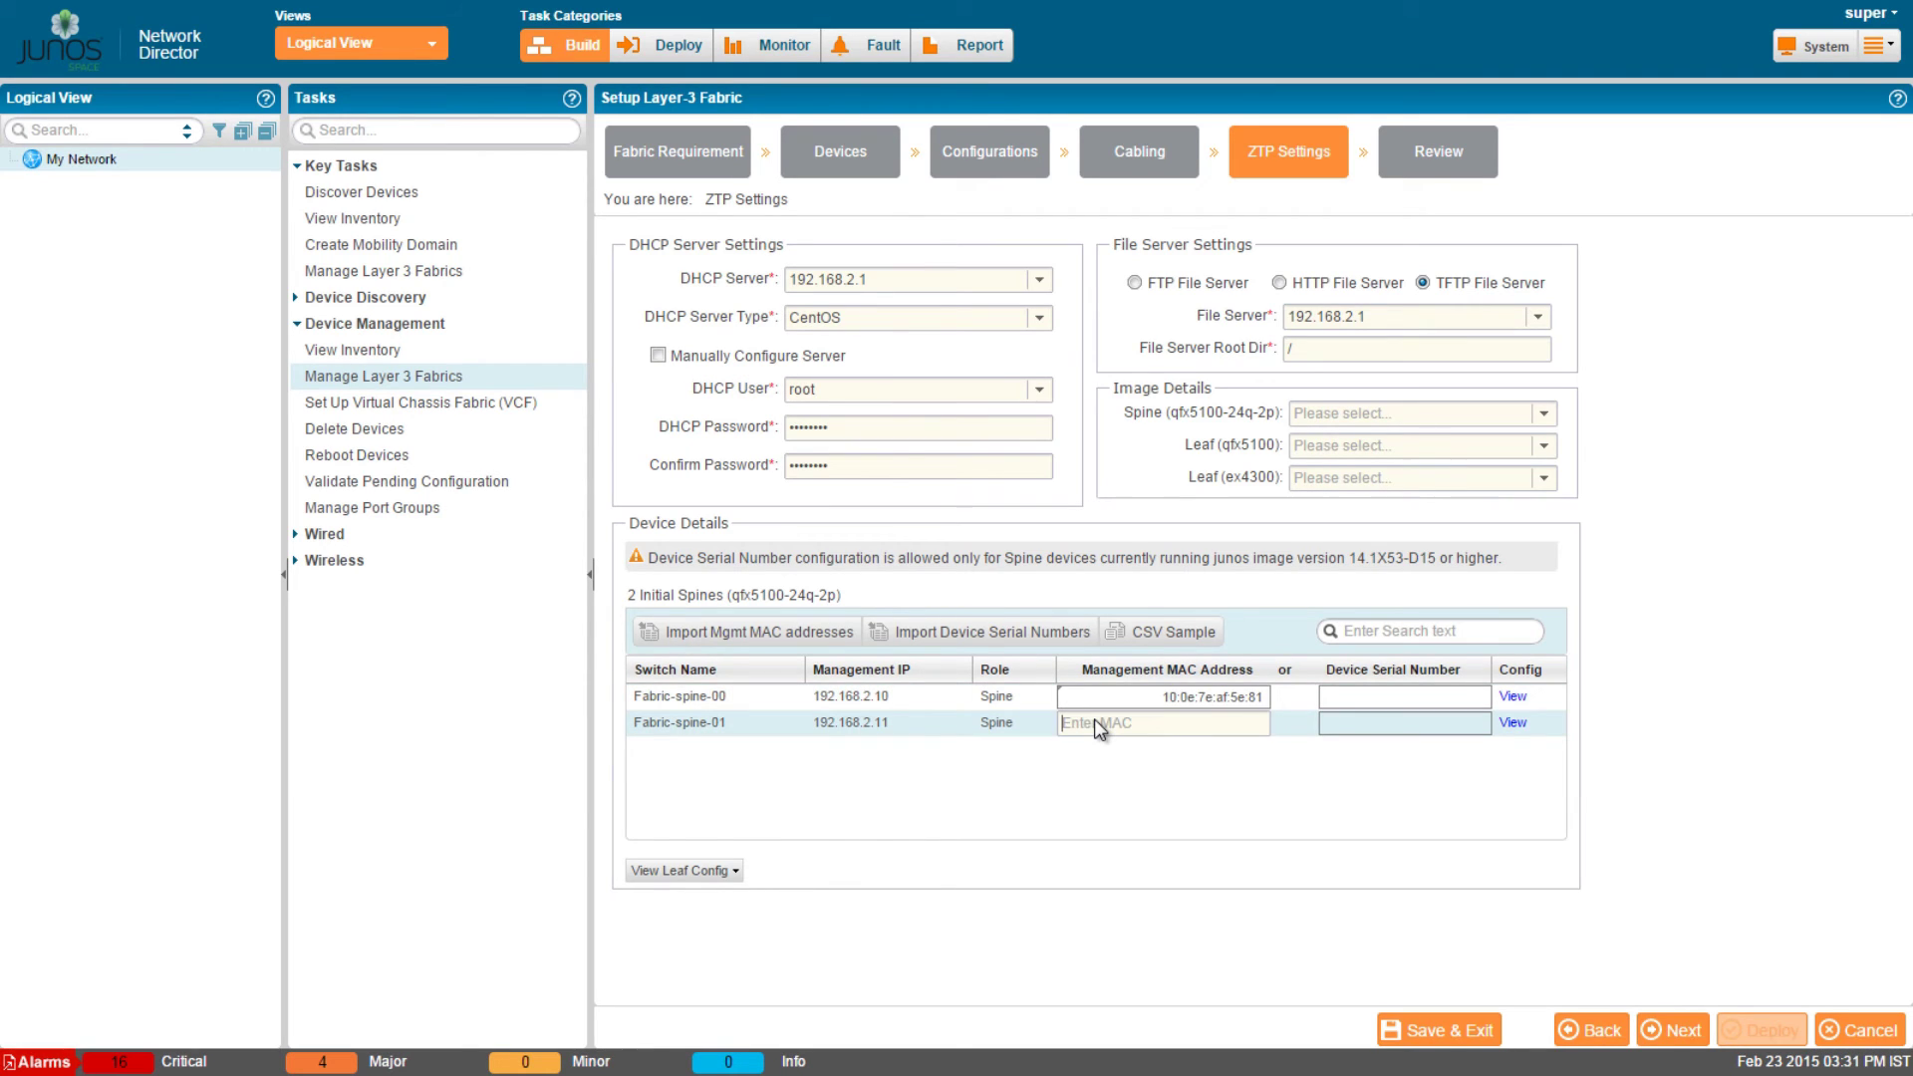
text(88:e0:f3:1c:90:01)
On Review, check the Configuration and ZTP Settings summaries, then view and close the DHCP config.
click(1673, 1030)
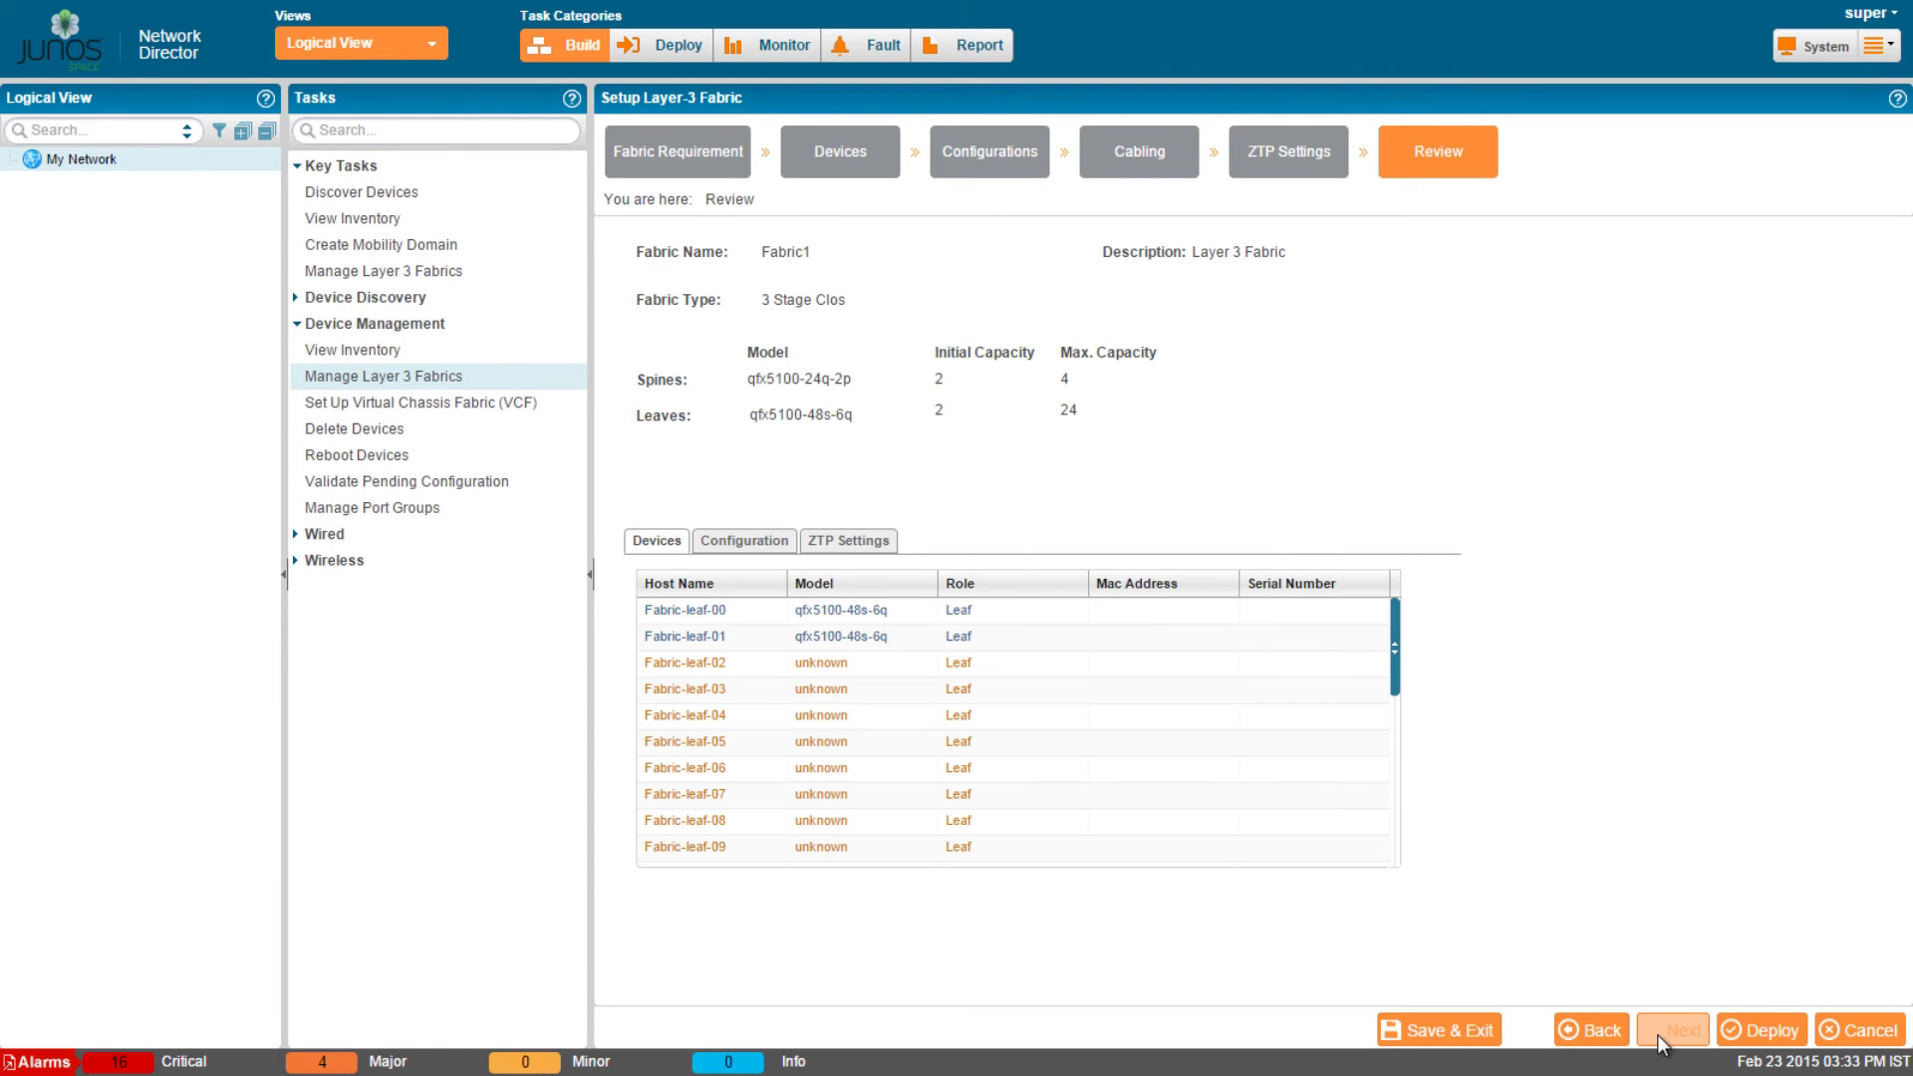
click(738, 547)
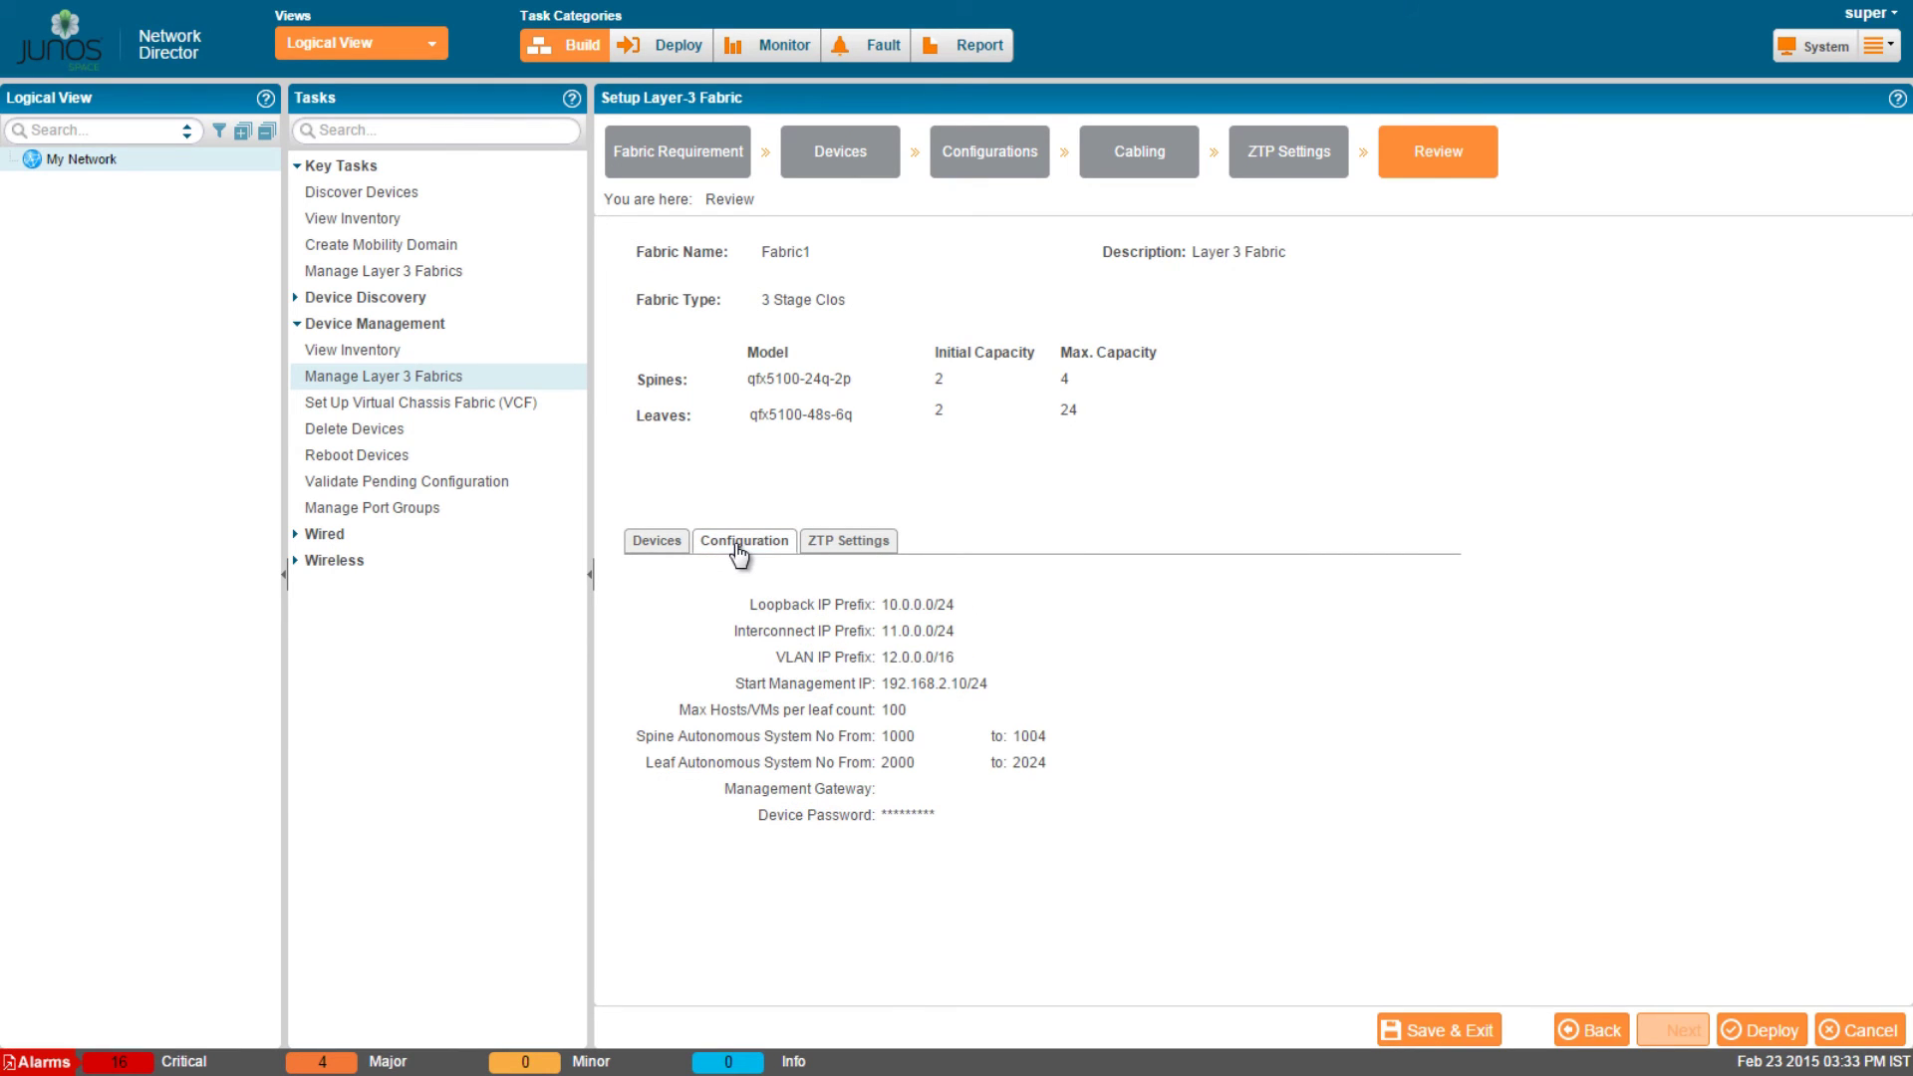
click(847, 546)
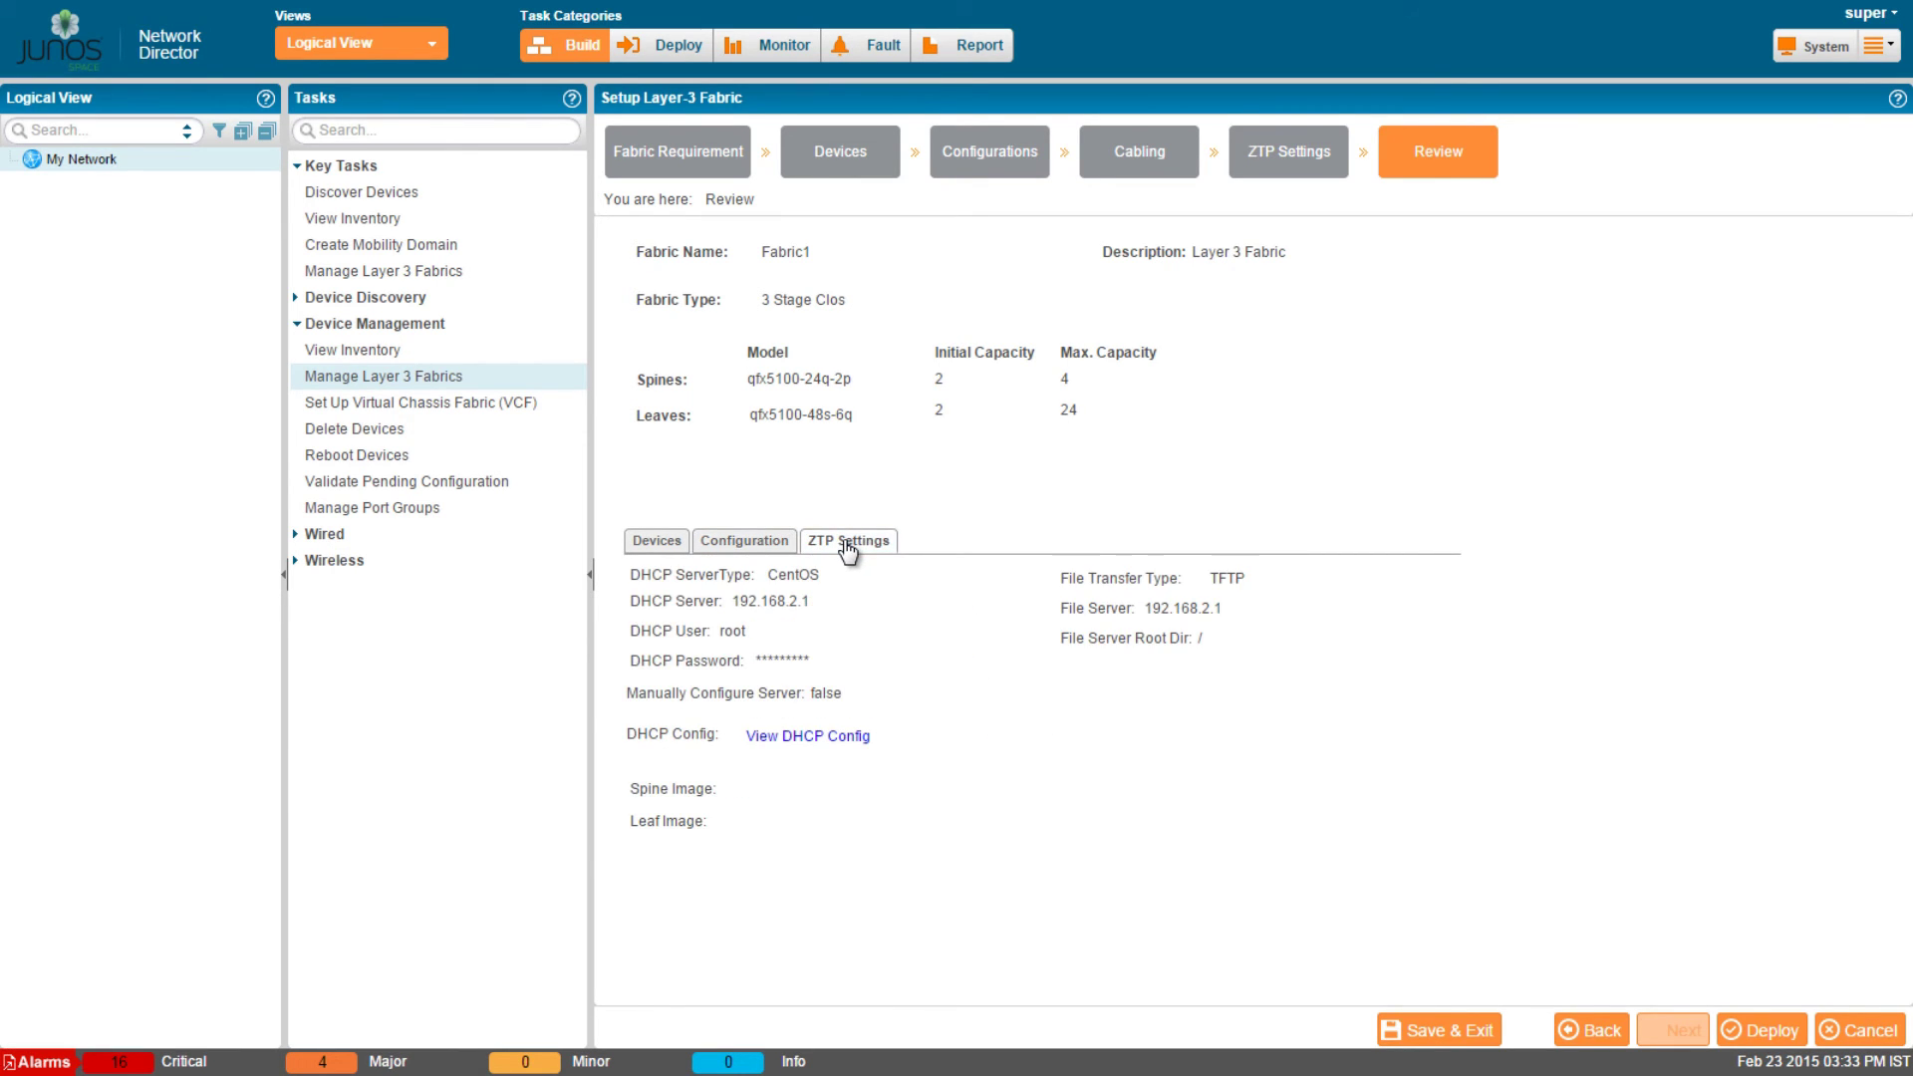
click(837, 737)
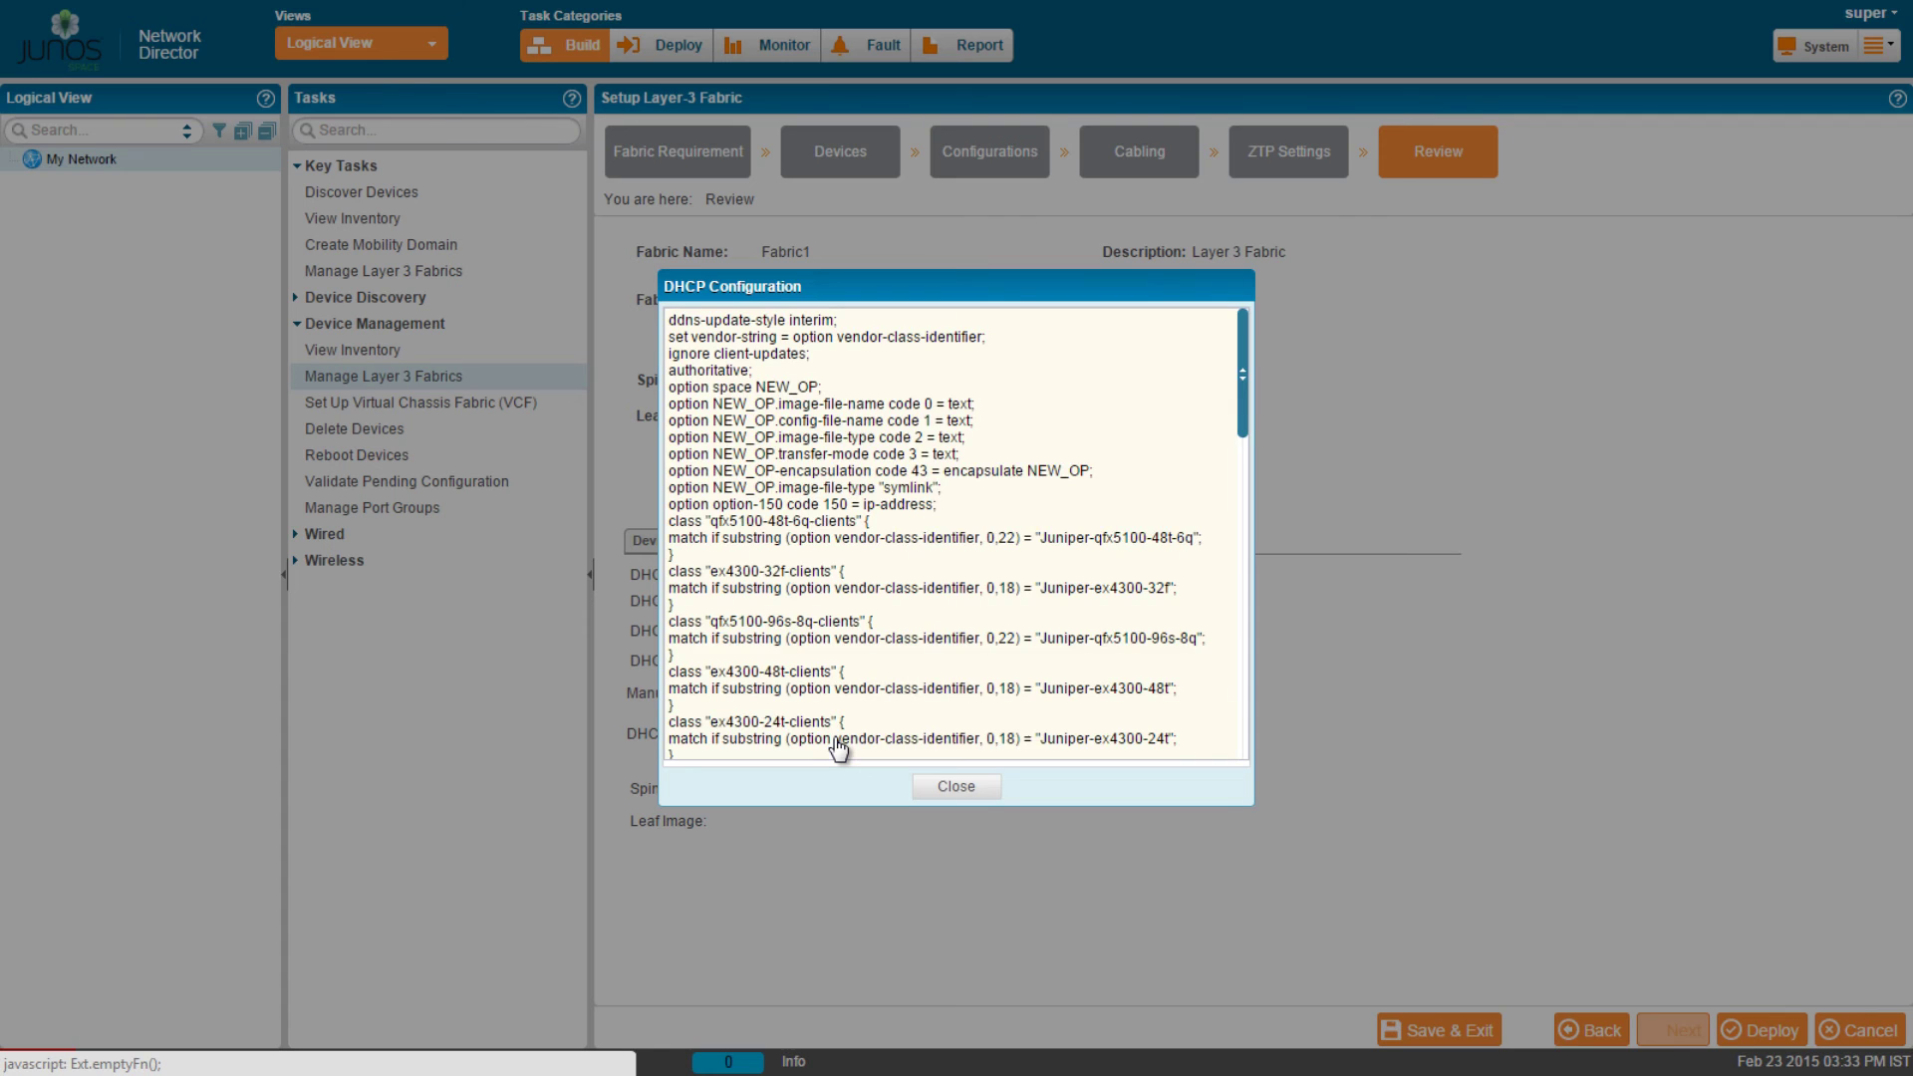
scroll(837, 747, down, 5)
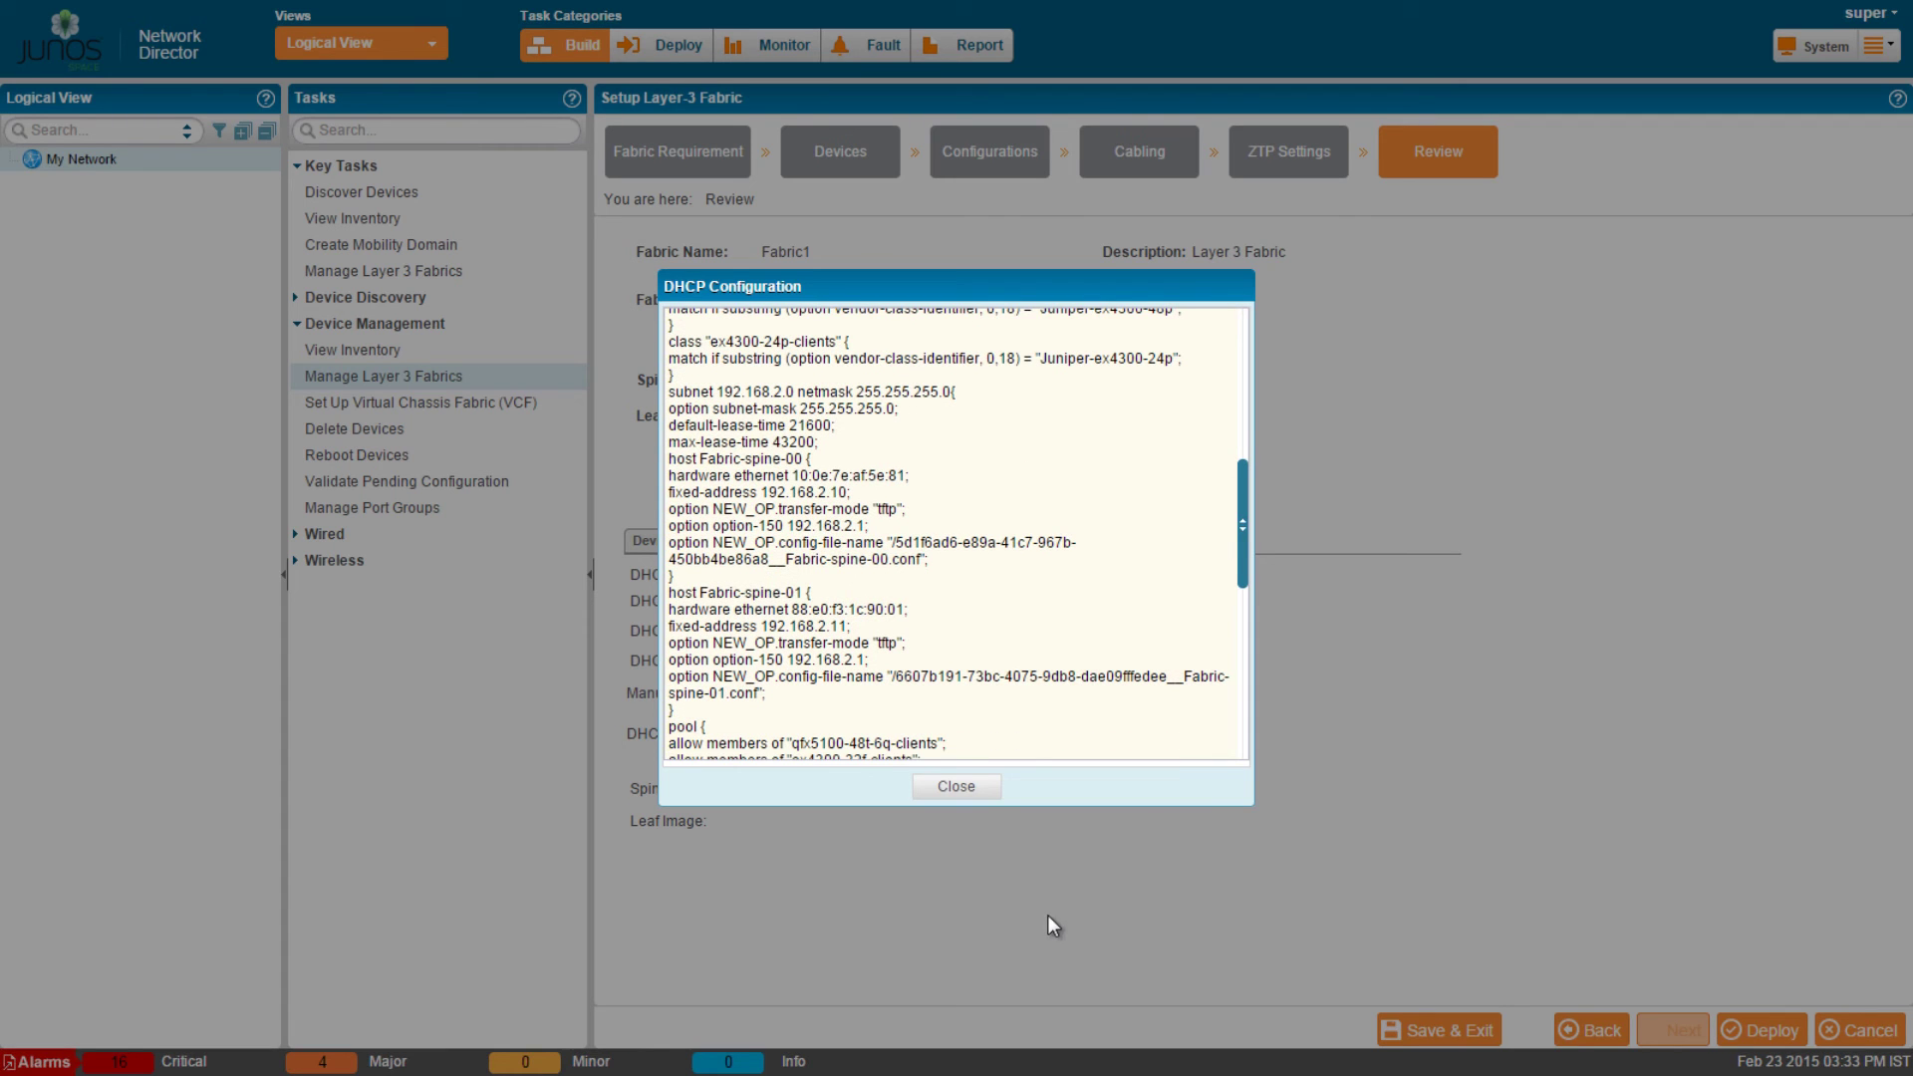
click(955, 787)
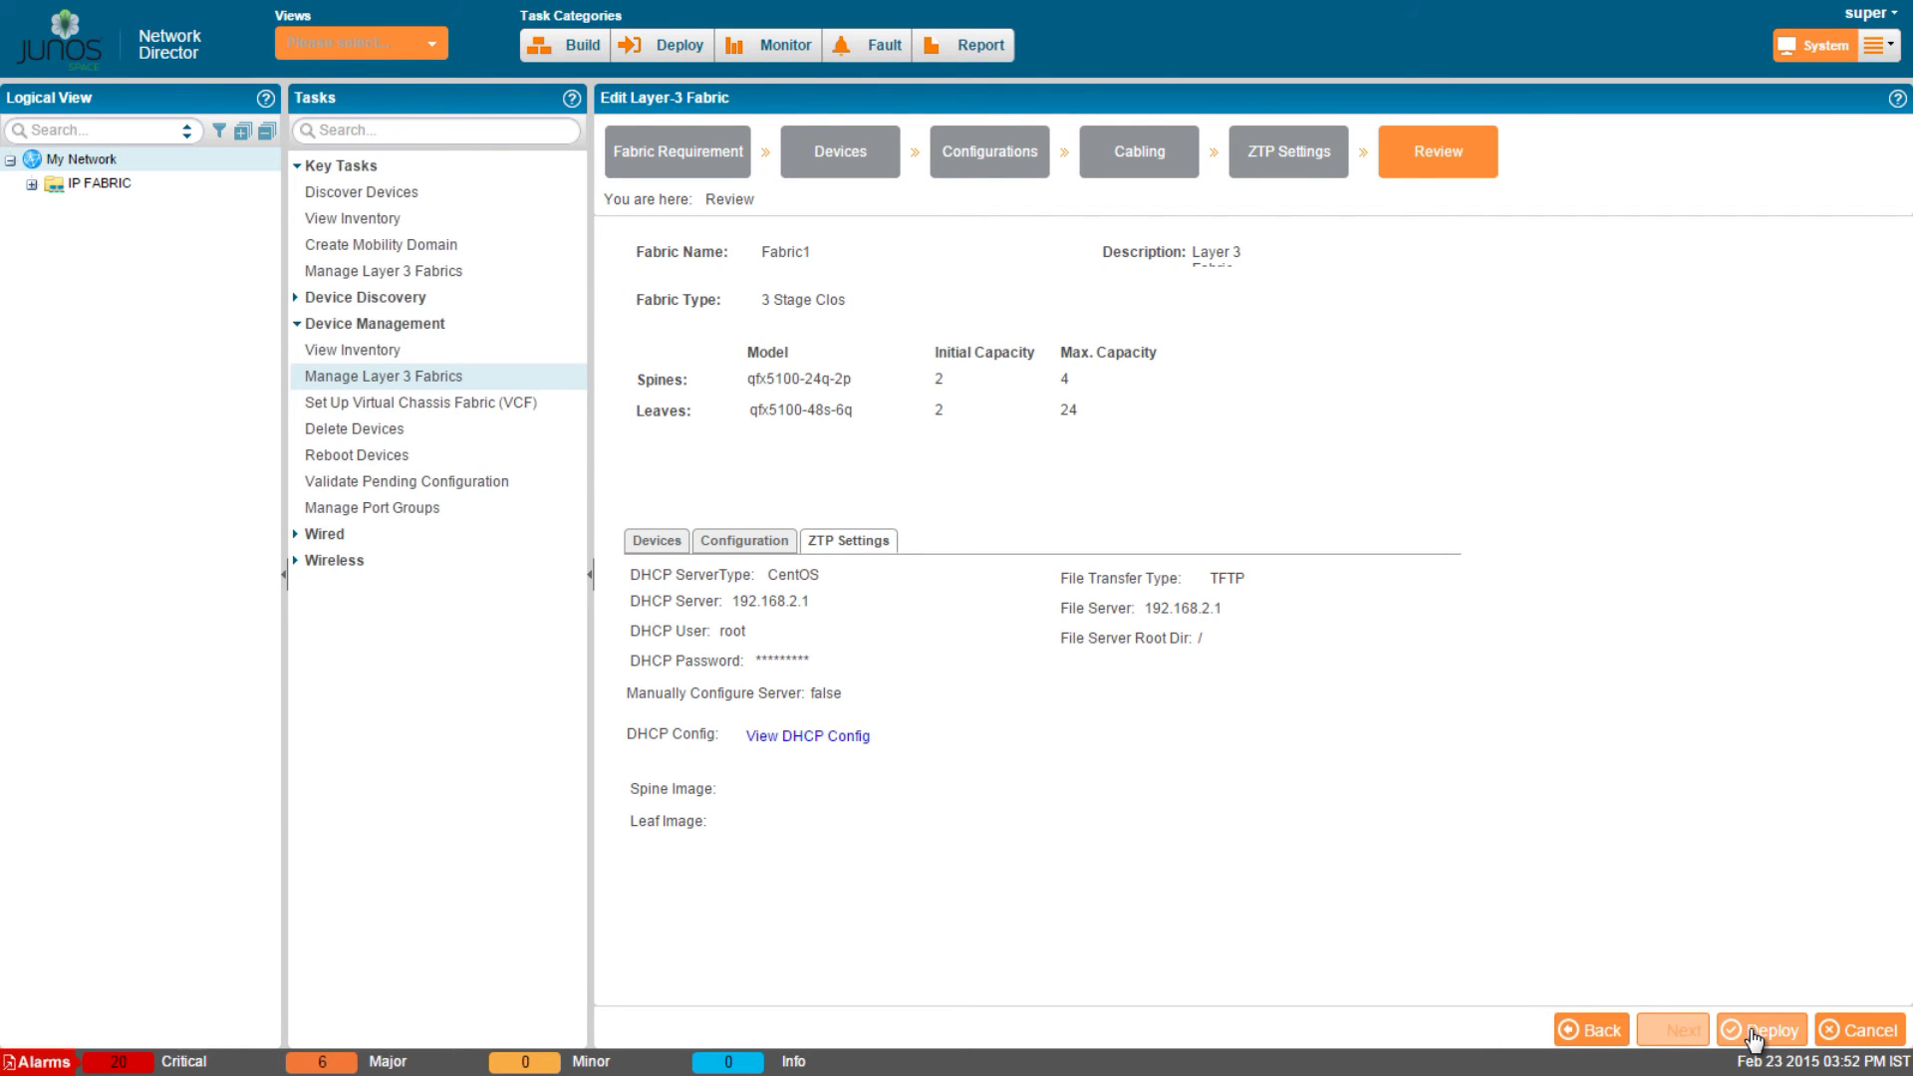
Deploy Fabric1 via ZTP and expand its Spines and Leaves in the inventory tree.
click(1753, 1030)
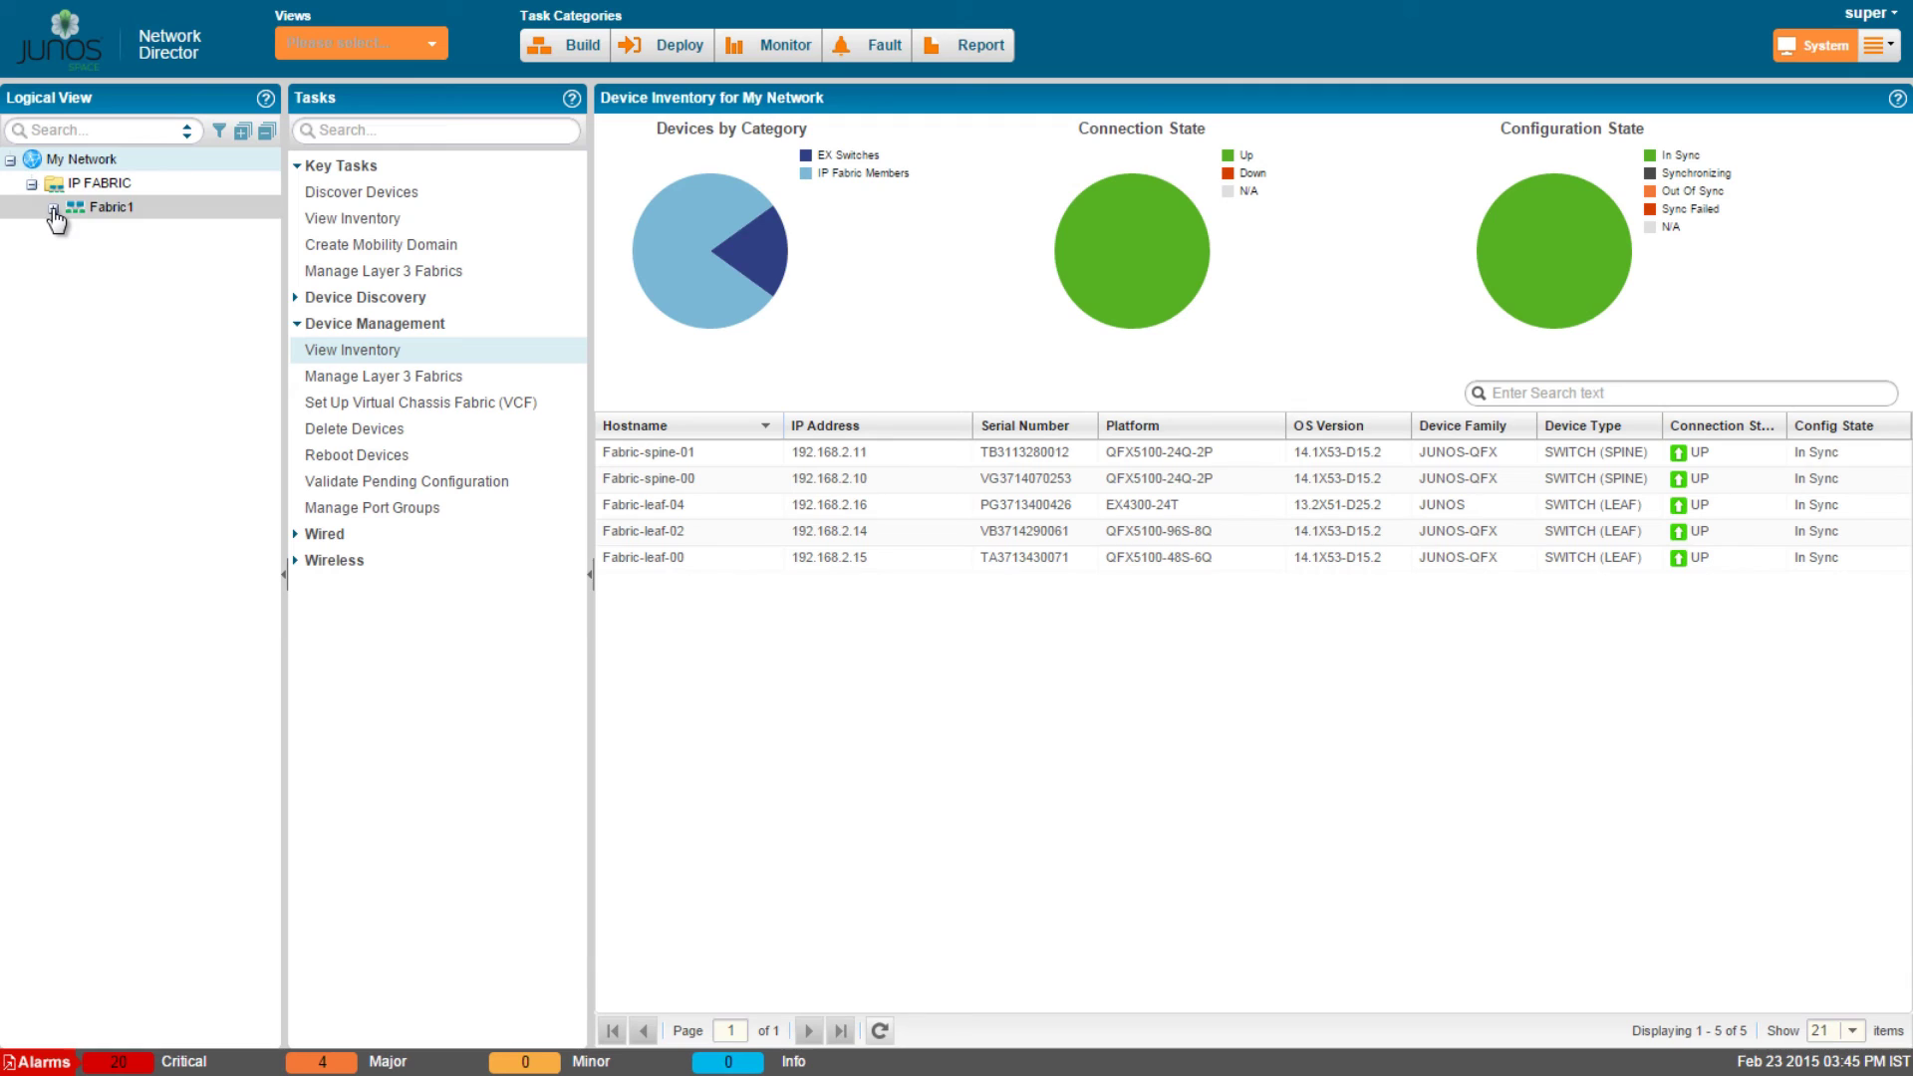
click(54, 208)
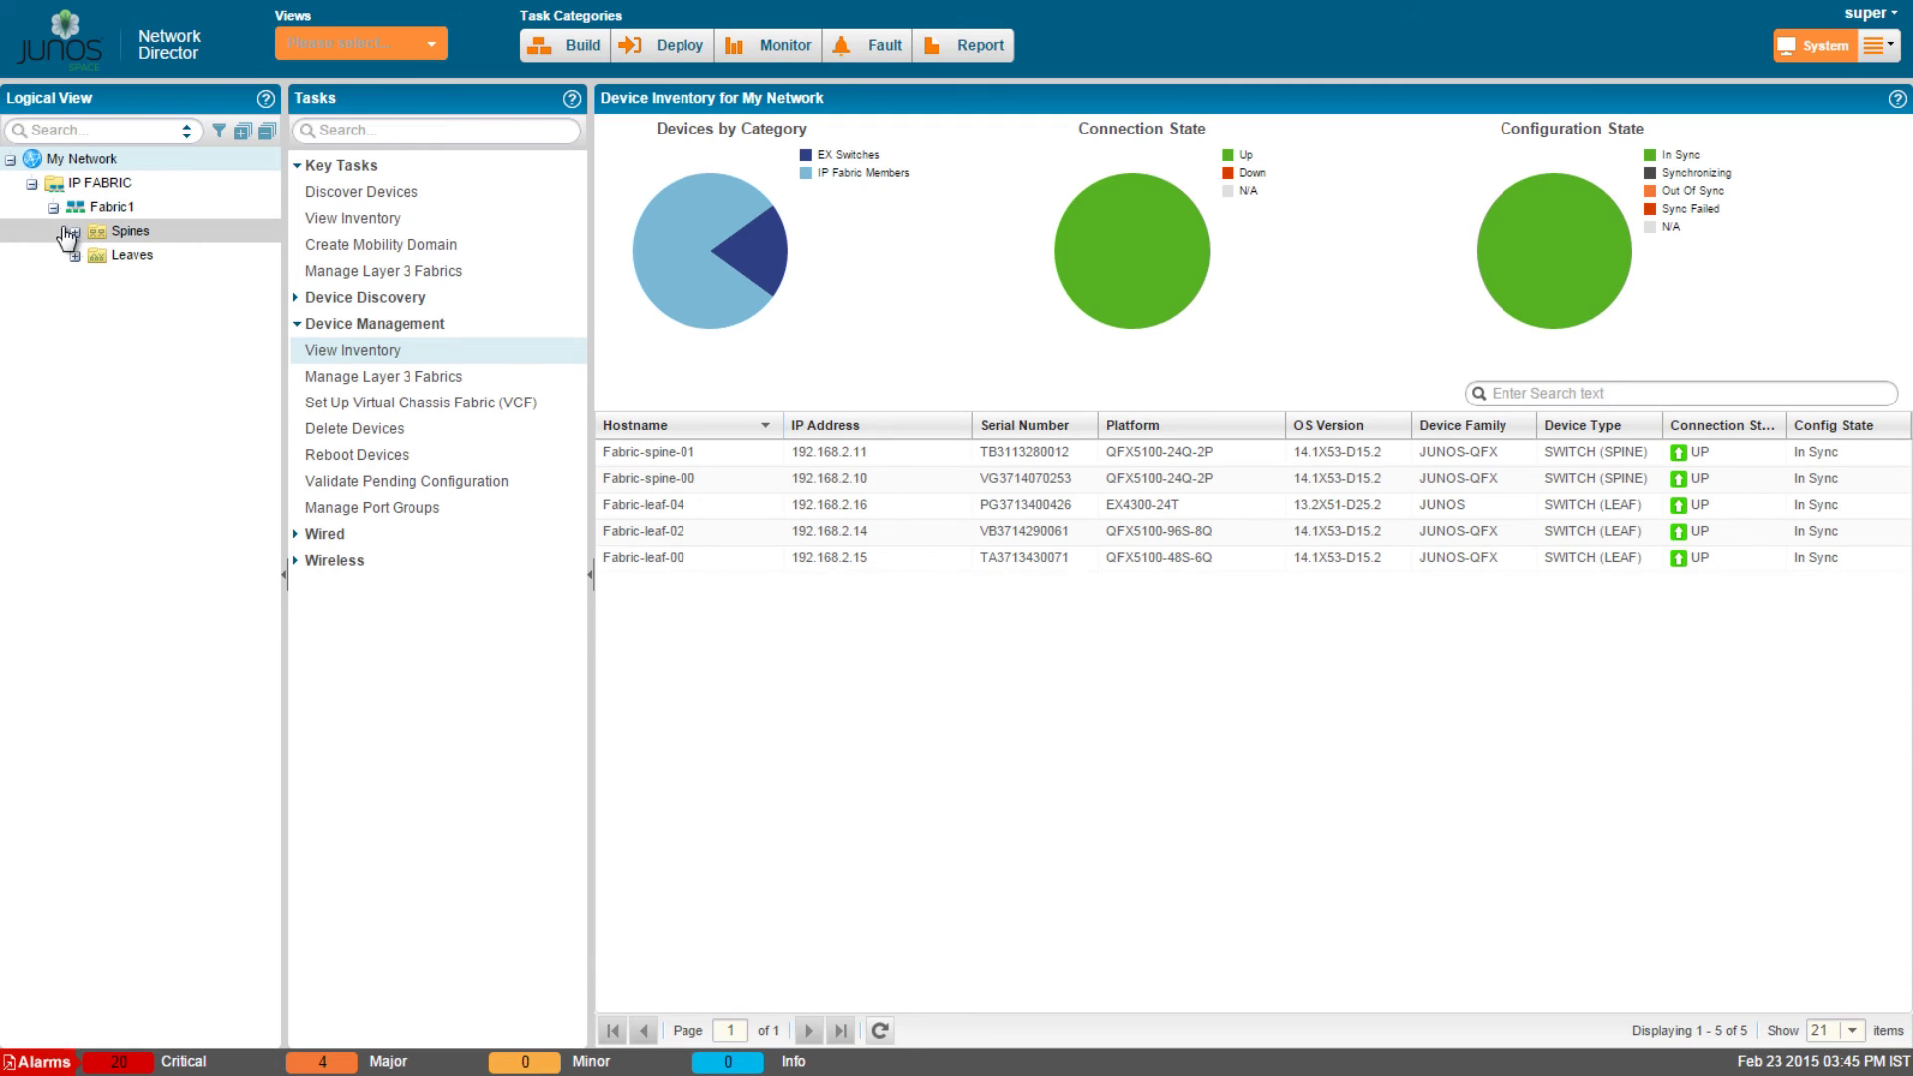
click(74, 232)
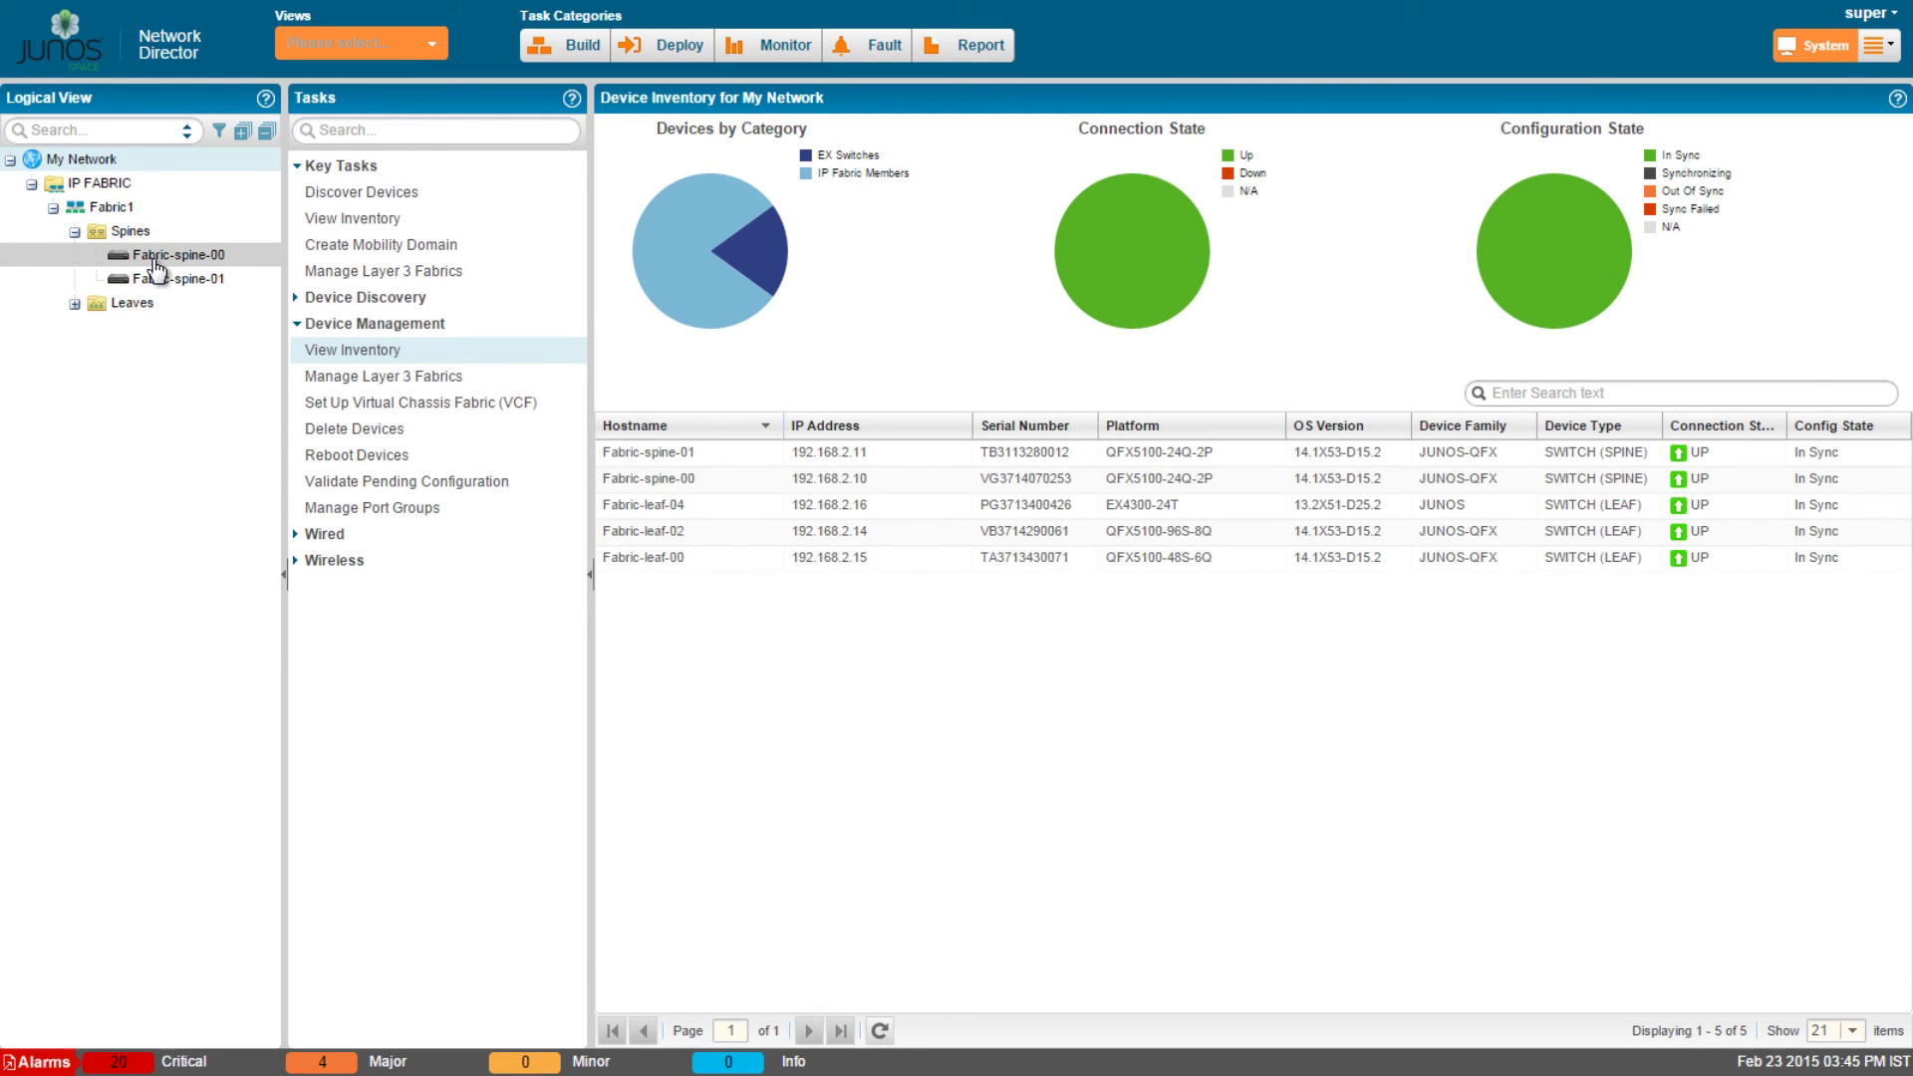
click(75, 304)
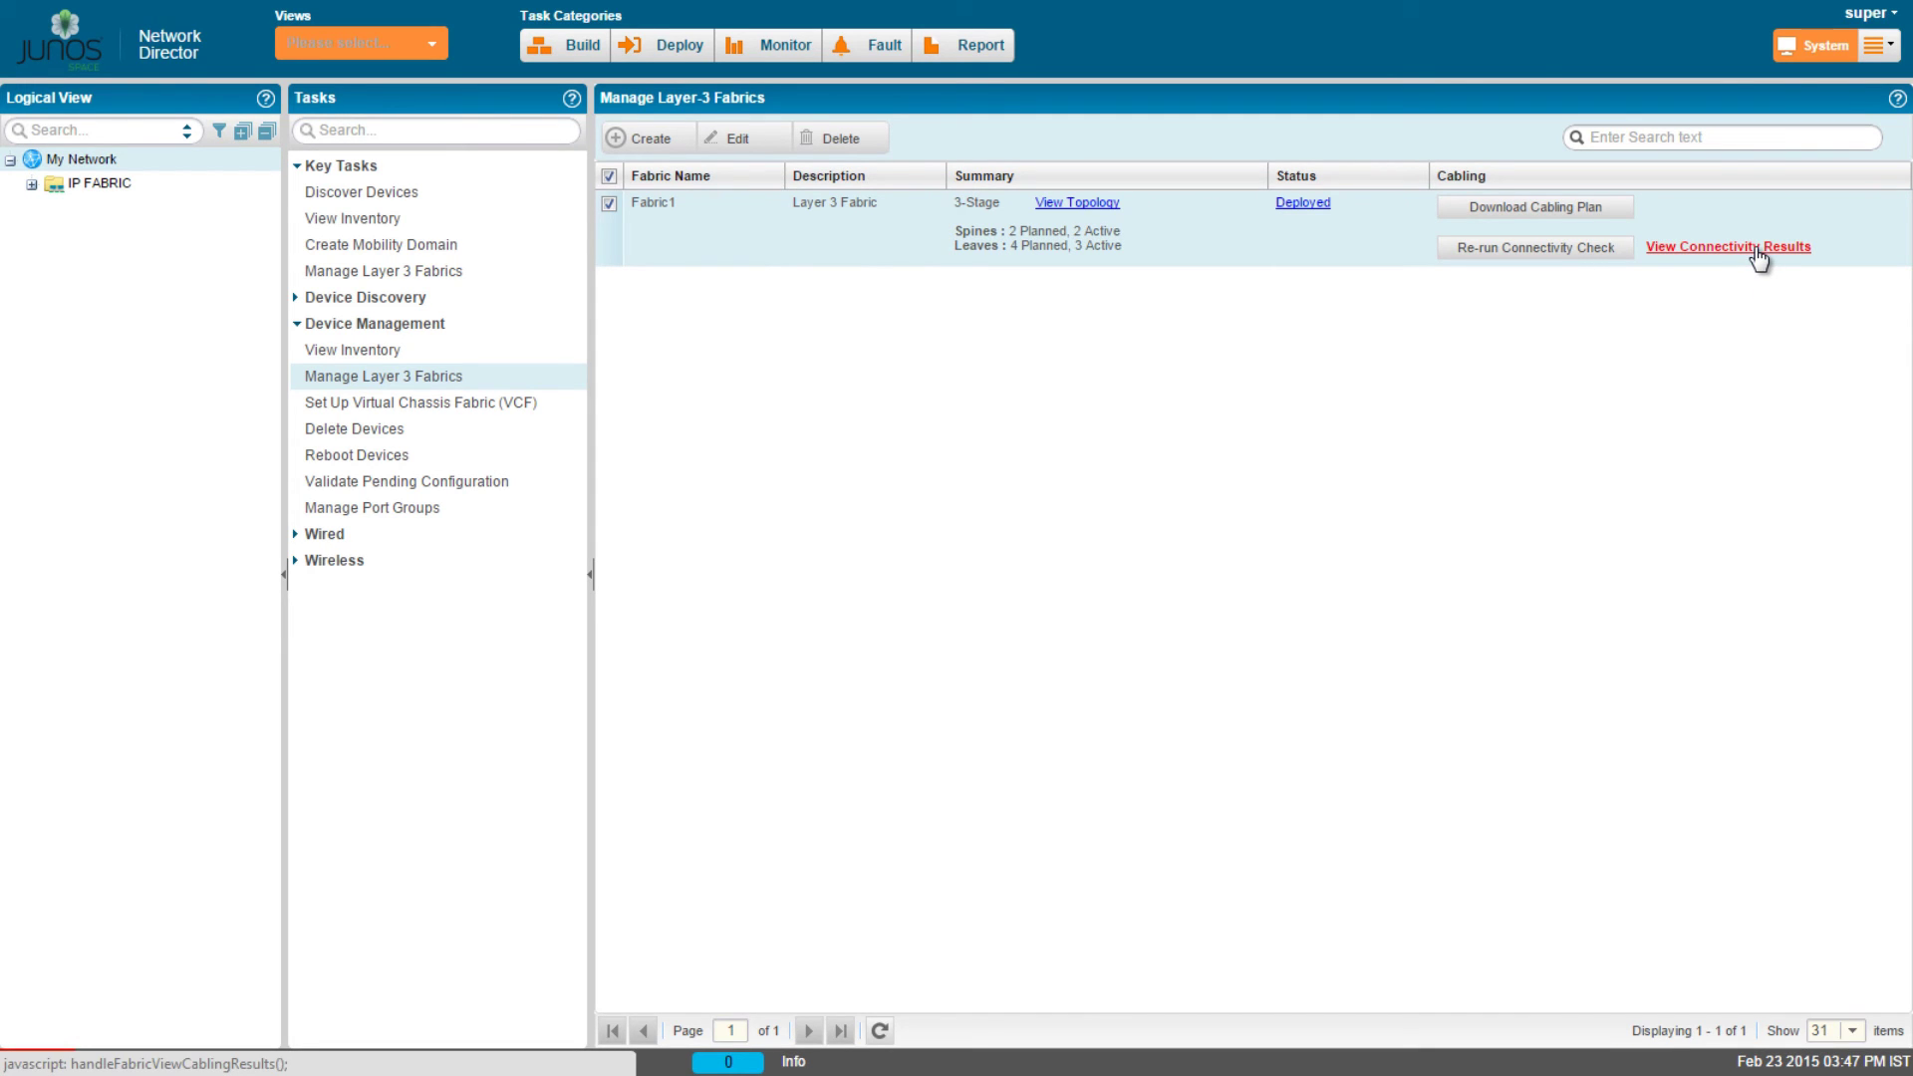
click(1756, 249)
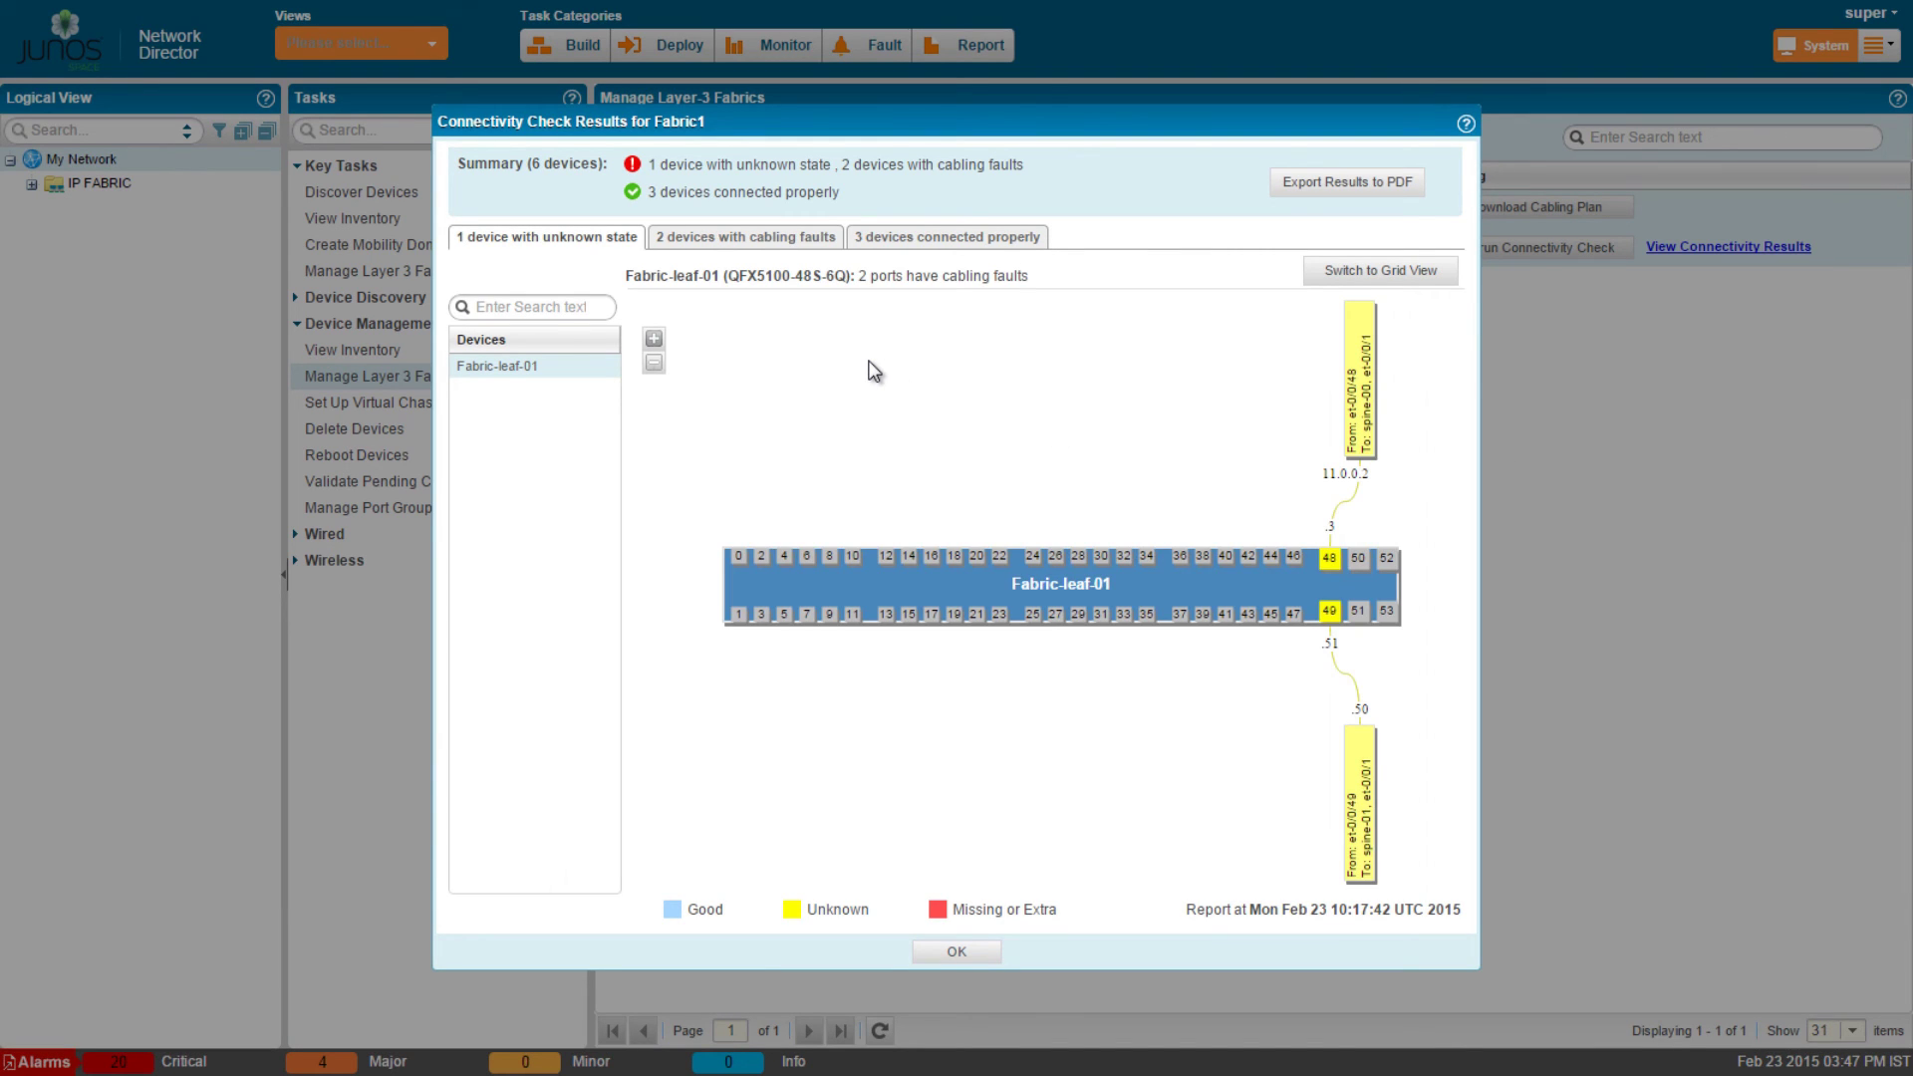
click(796, 243)
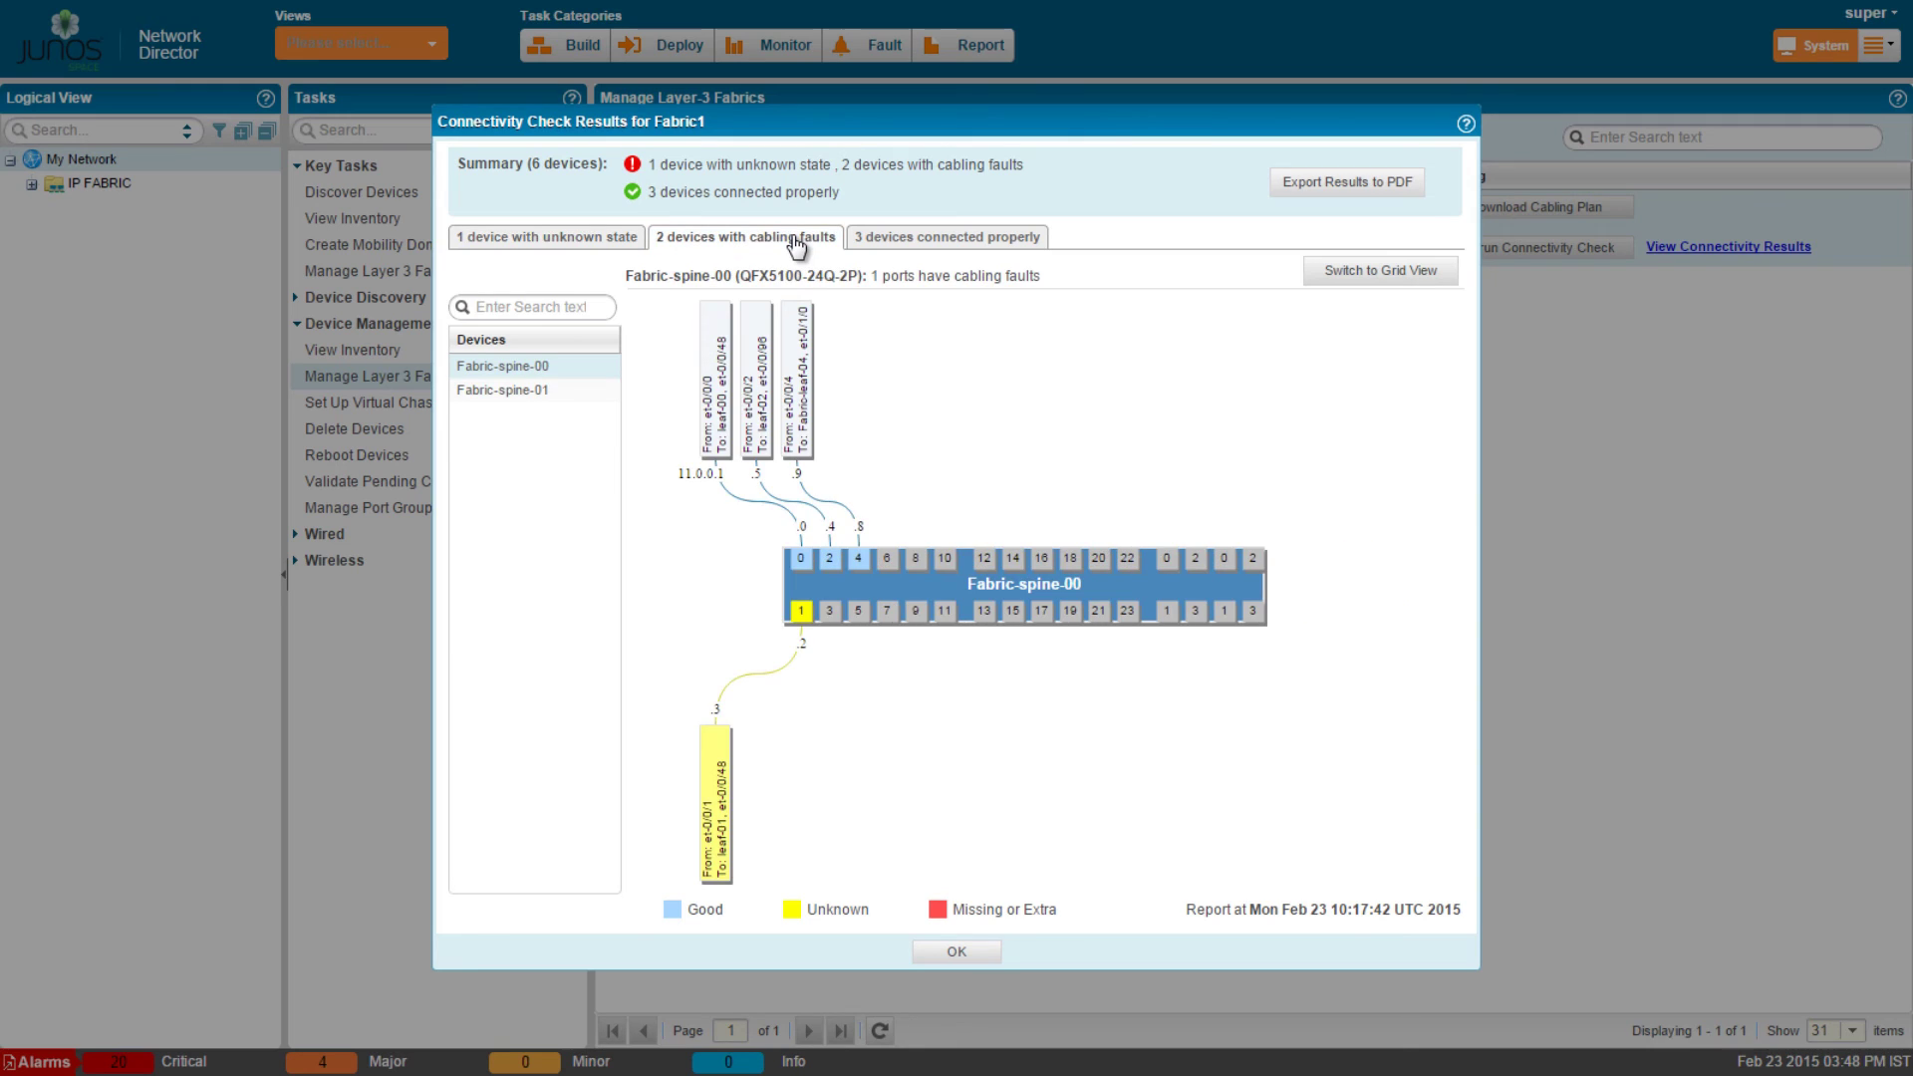
click(902, 241)
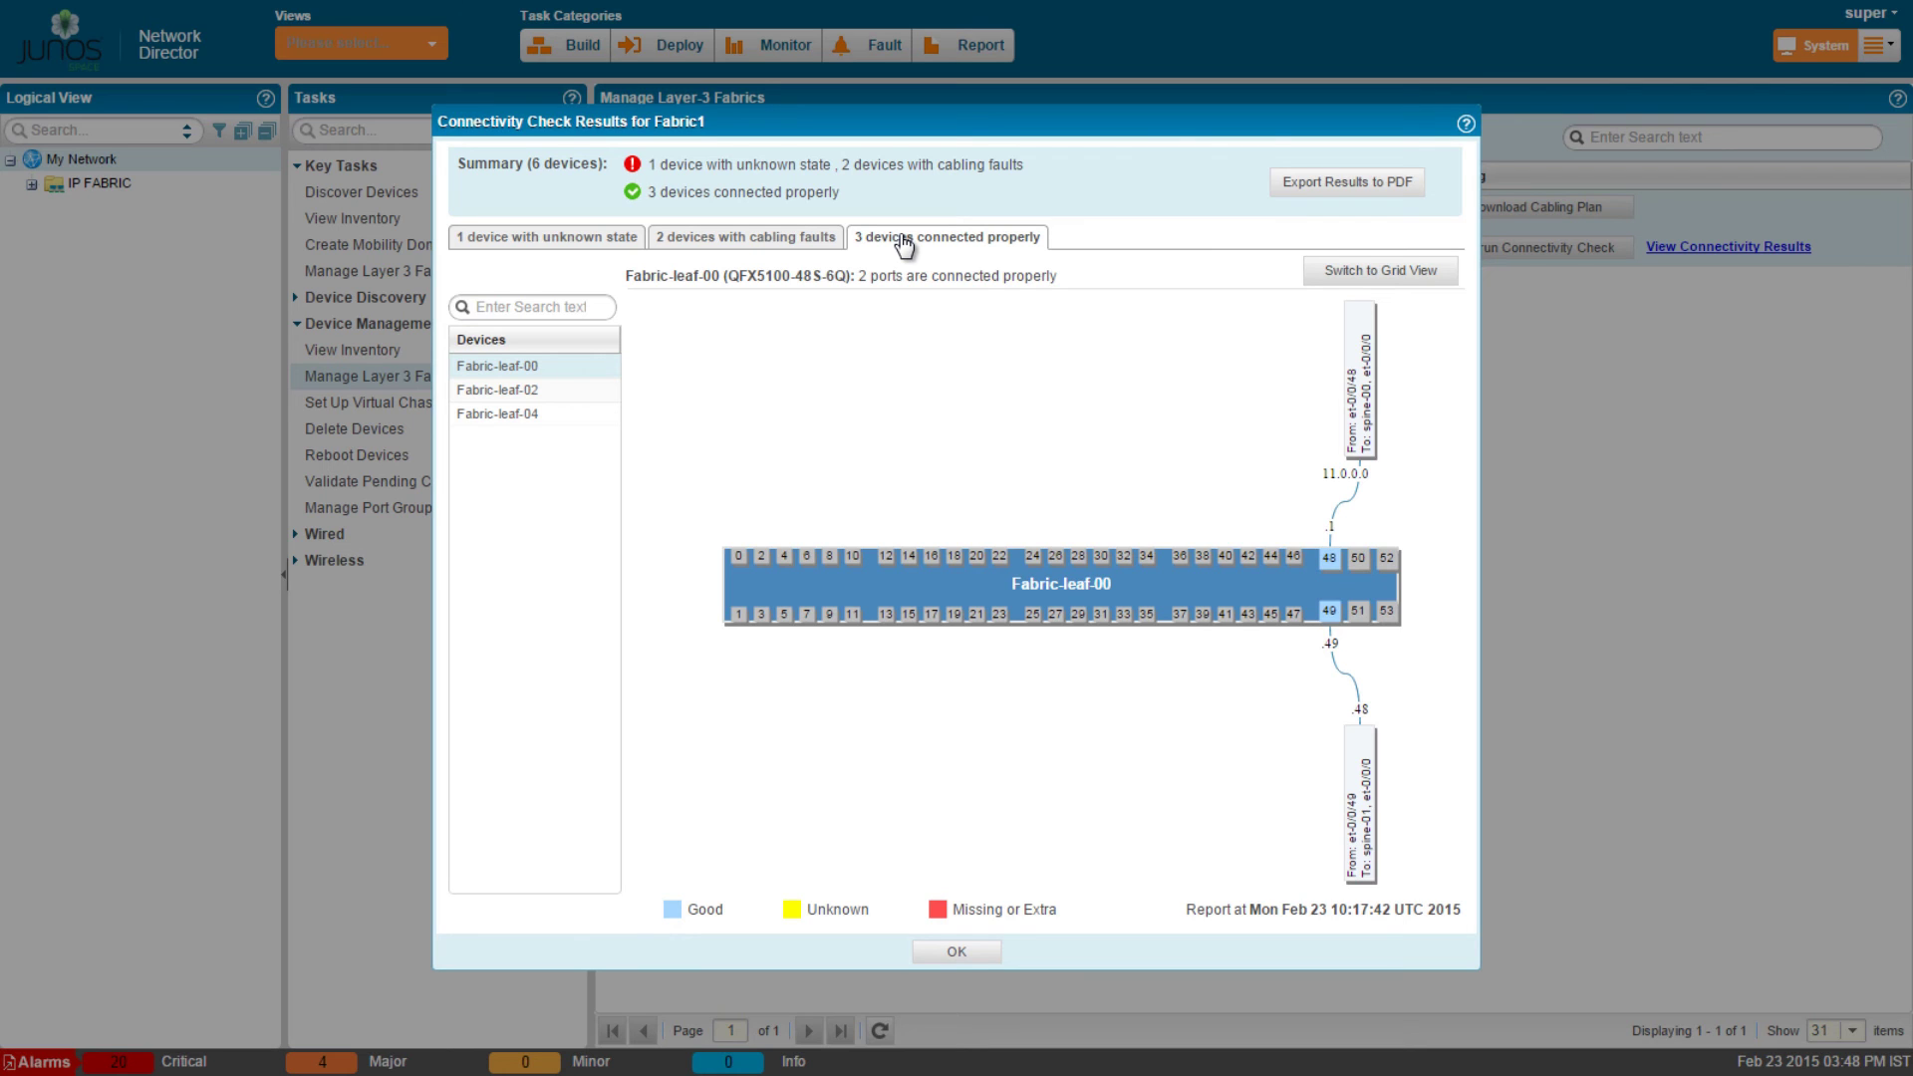
key(Escape)
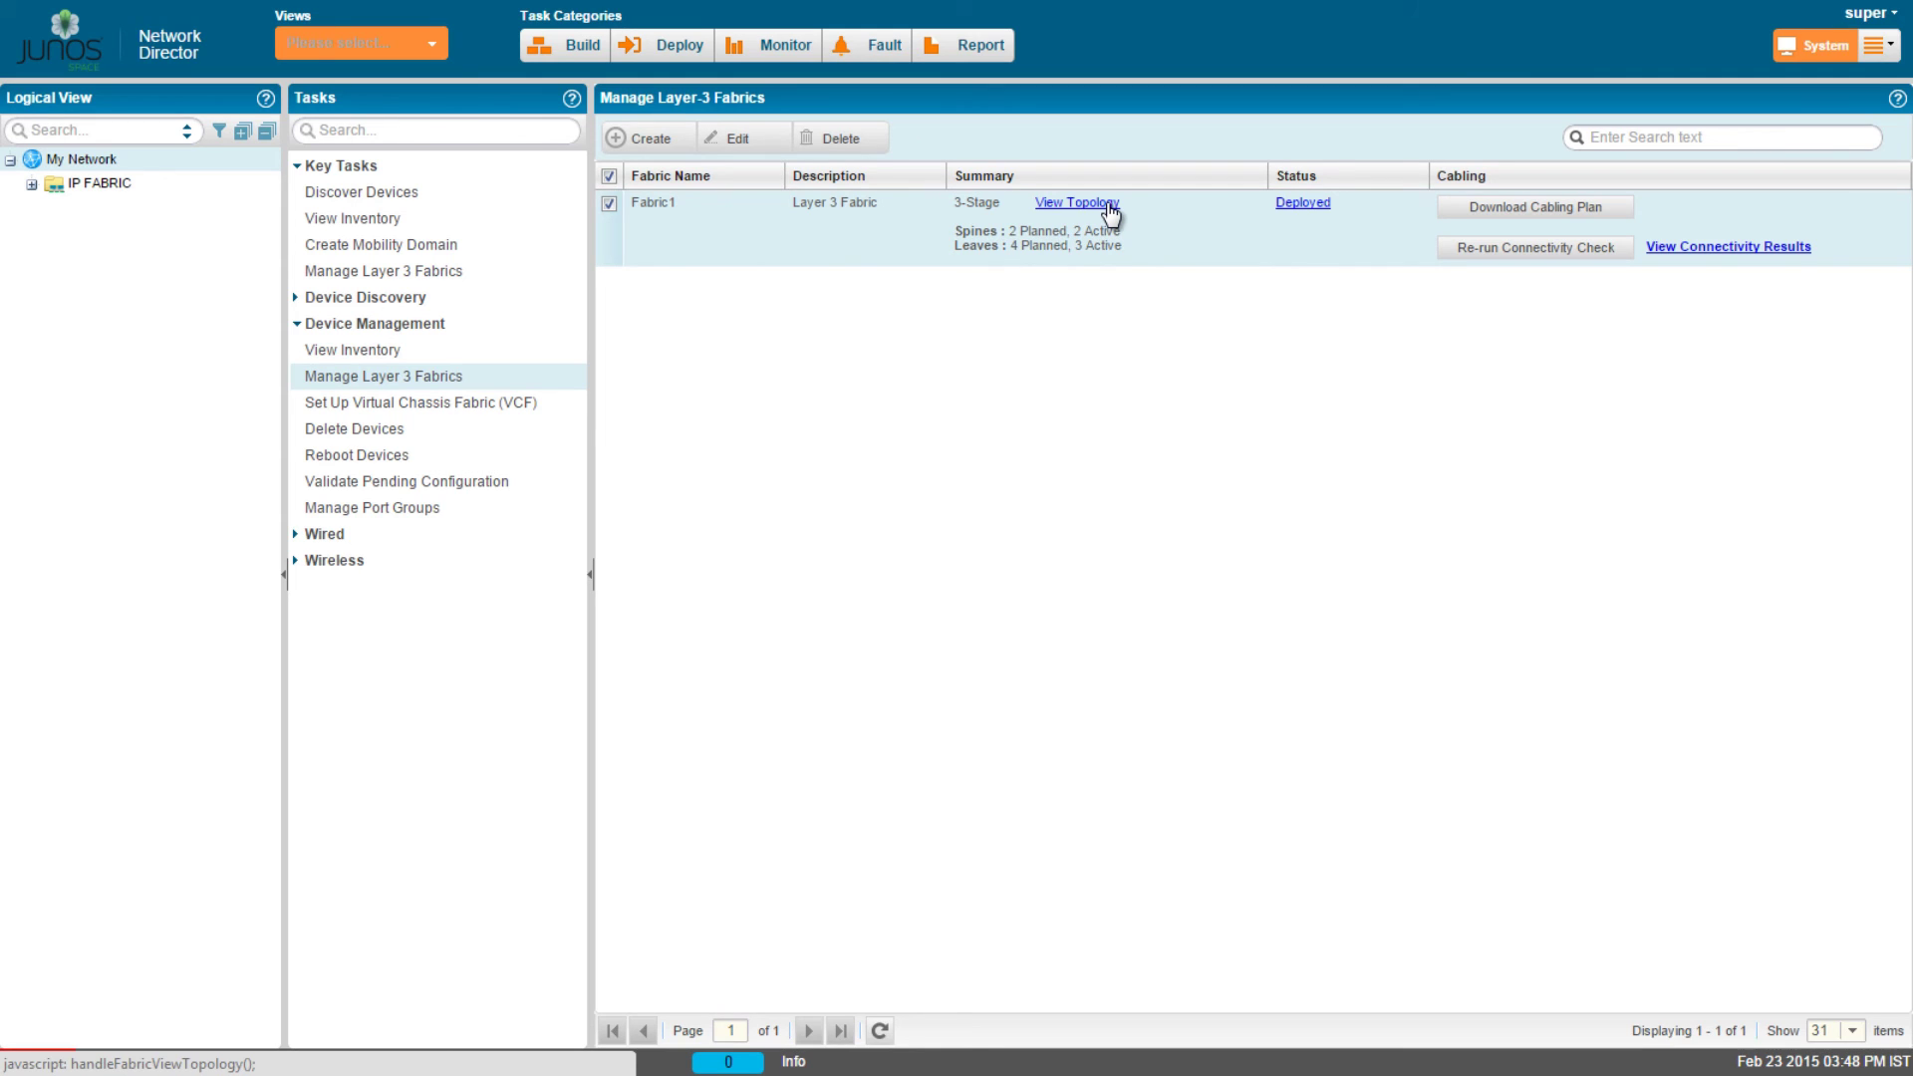
click(1110, 205)
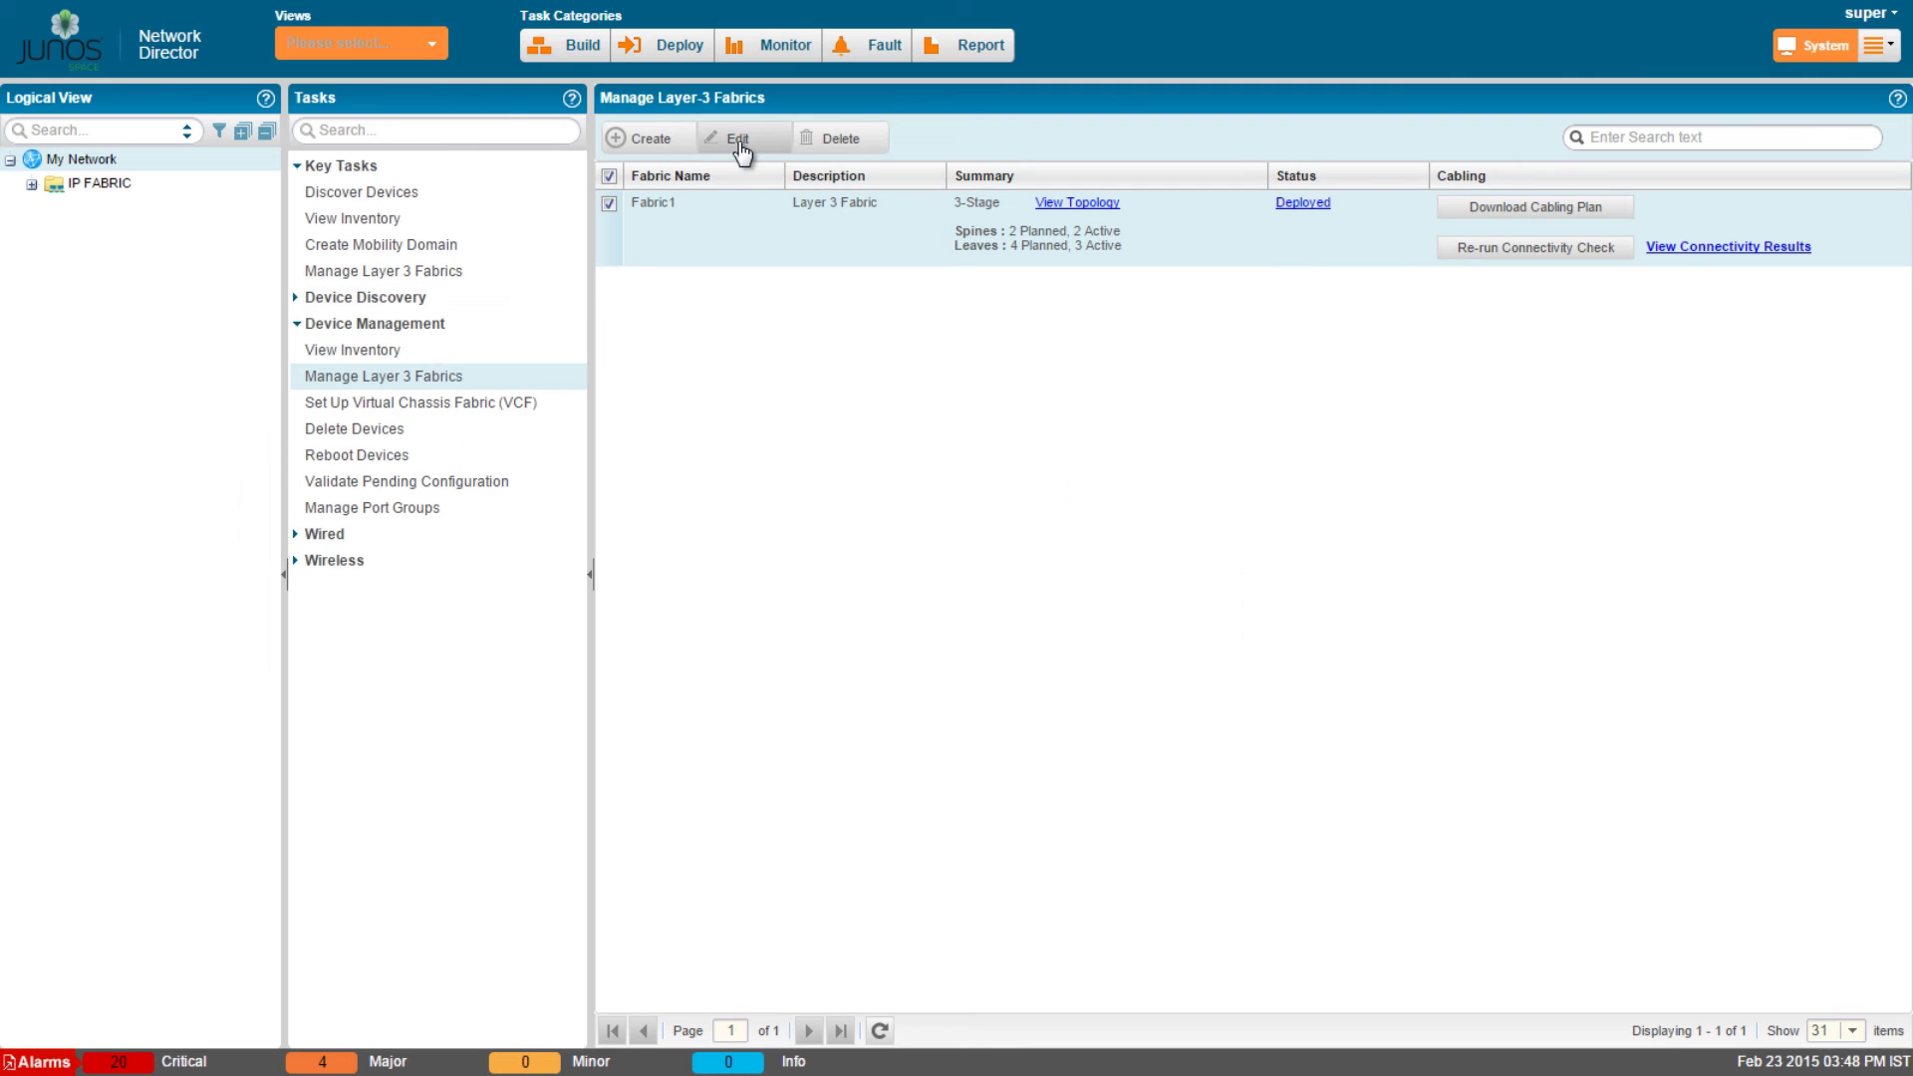
Append '-updated' to Fabric1's description in the edit wizard.
click(739, 150)
click(878, 289)
text(-upda)
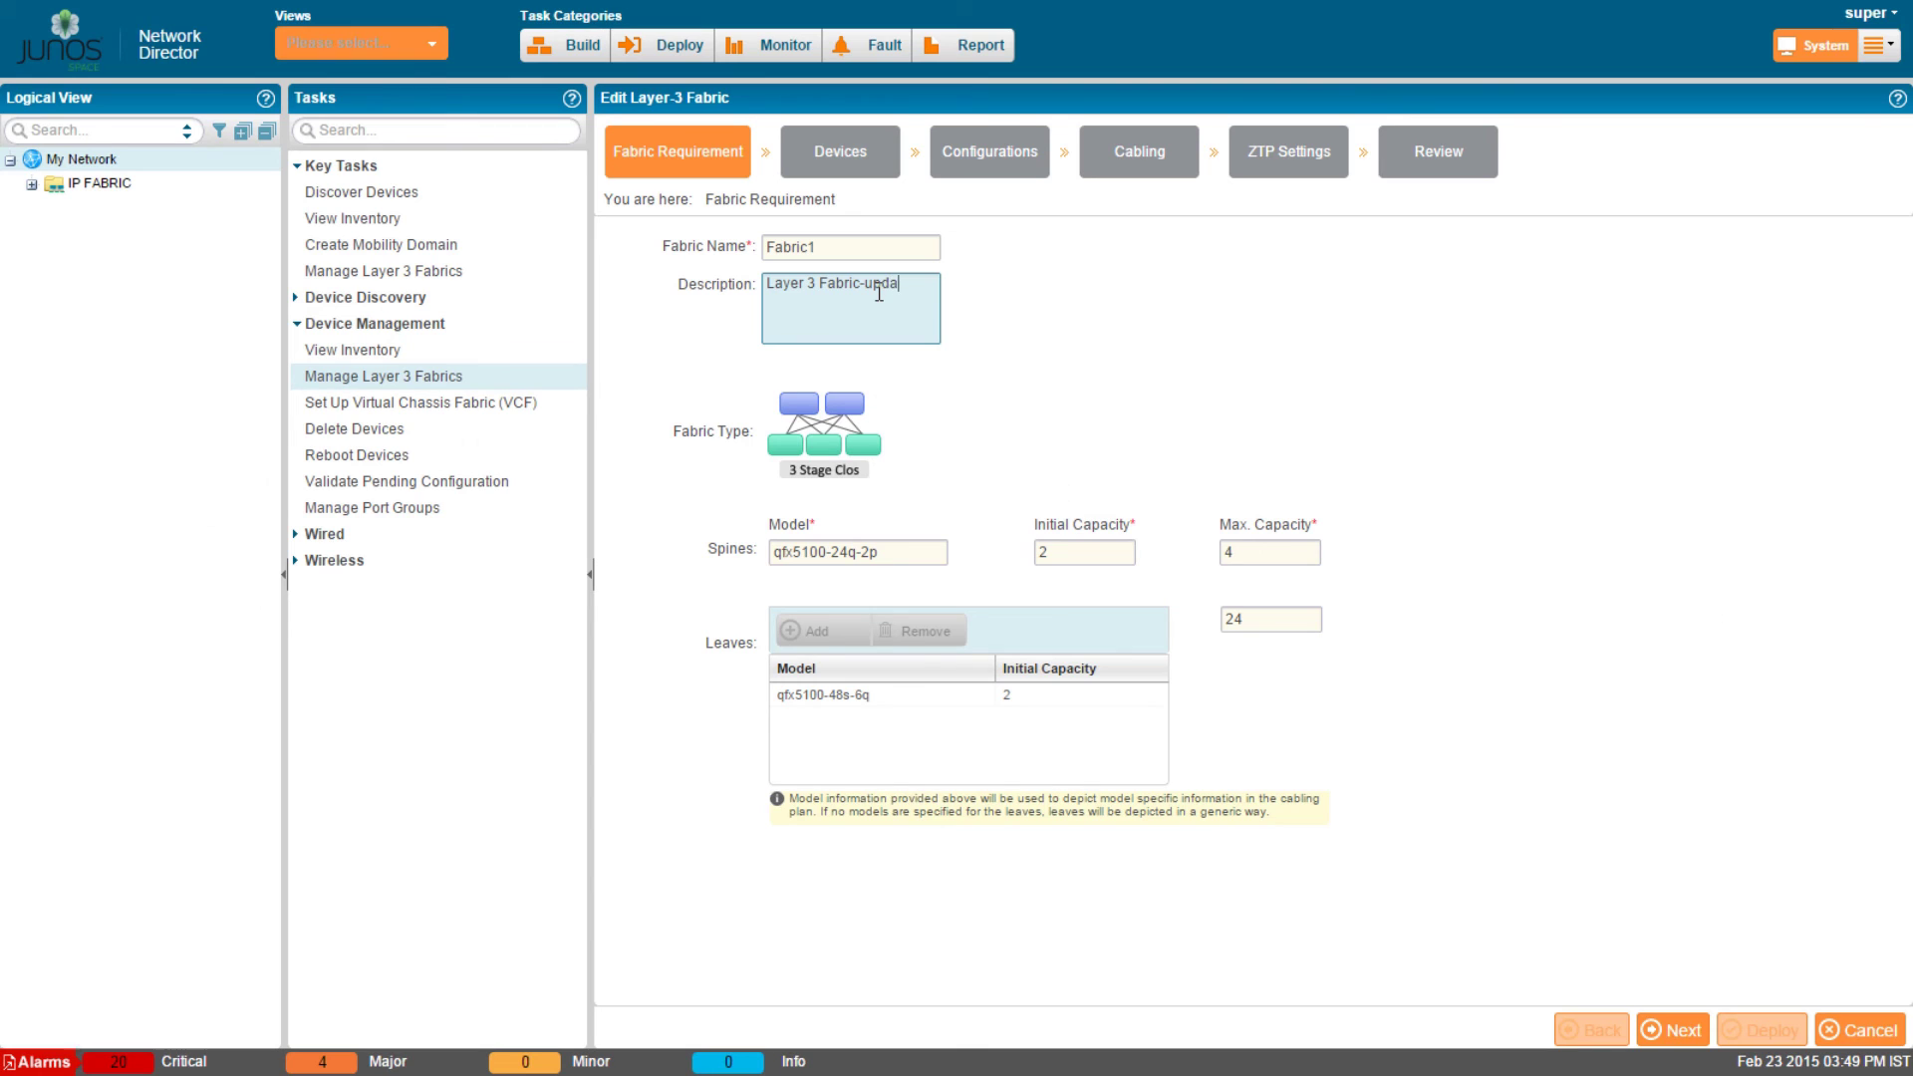
text(ted)
click(1653, 1032)
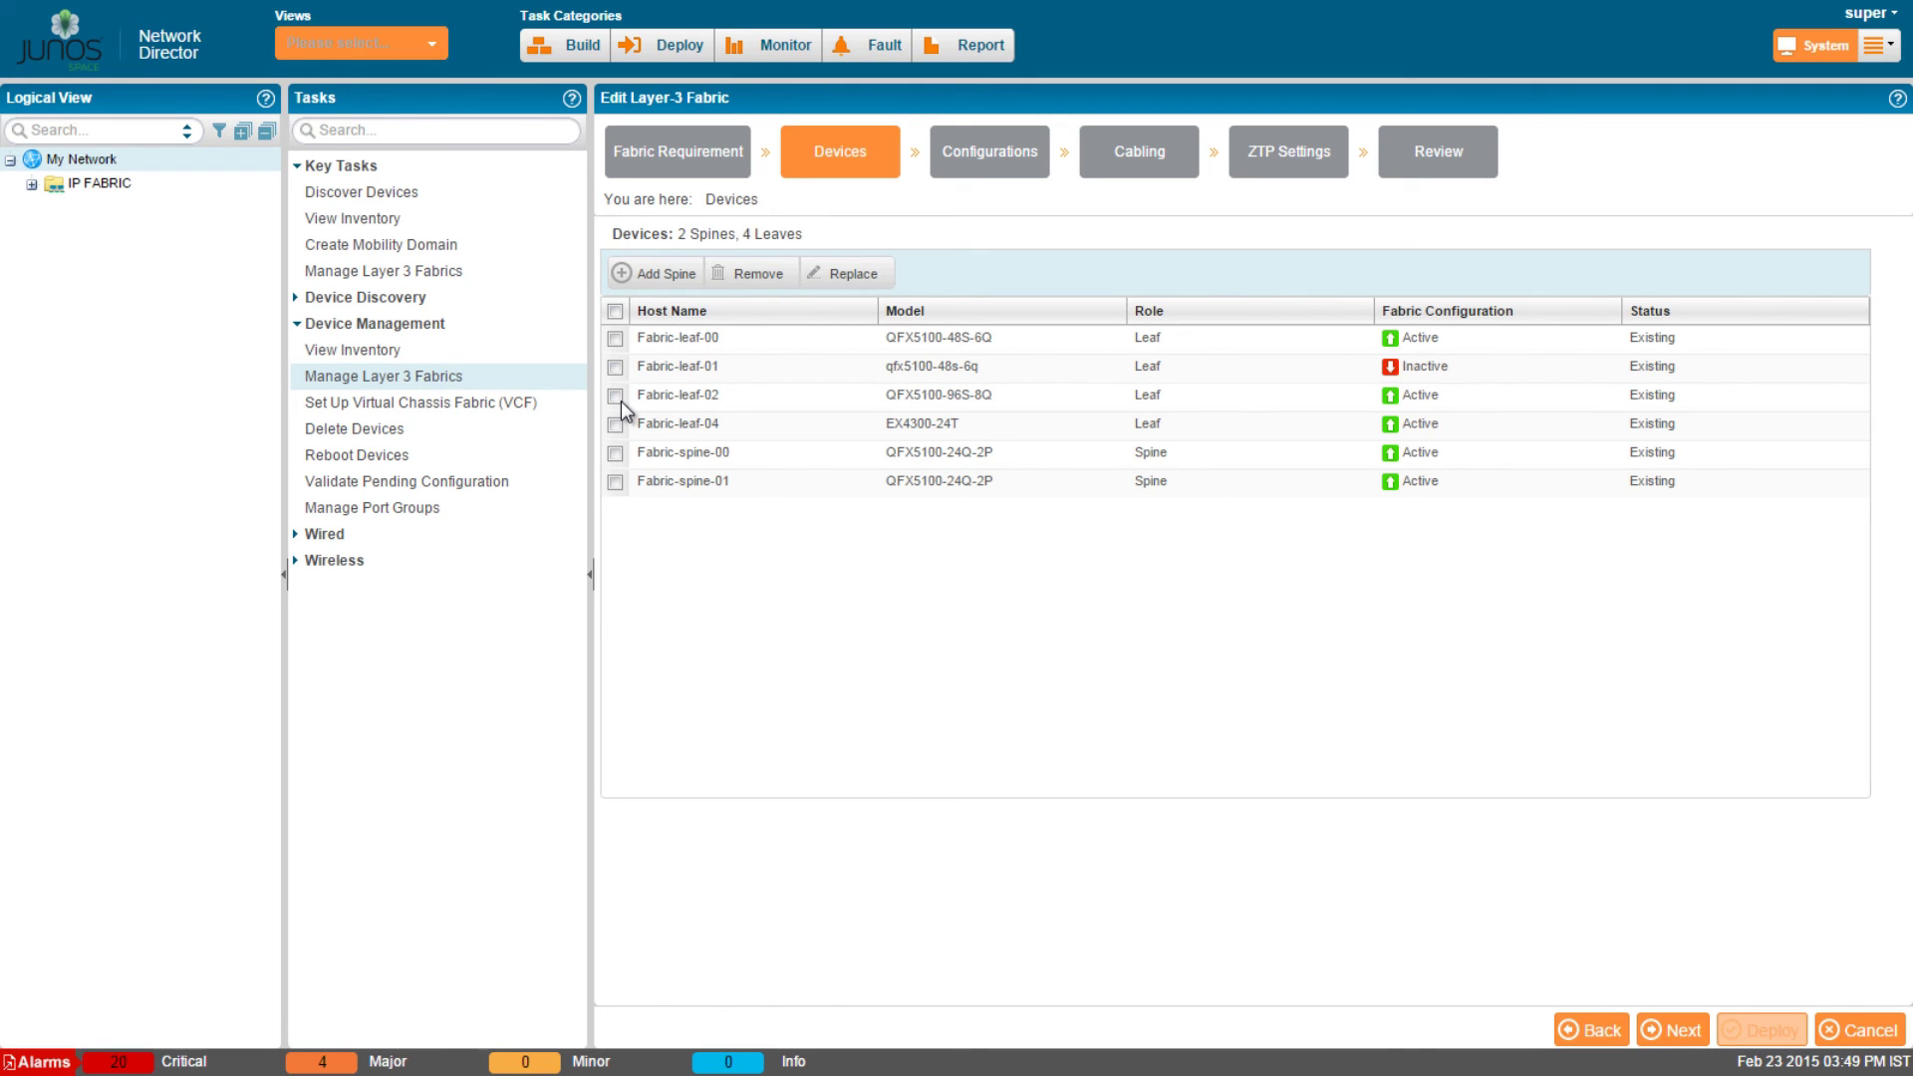
Mark Fabric-leaf-02 for replacement and add Fabric-spine-02 as a third spine.
click(616, 397)
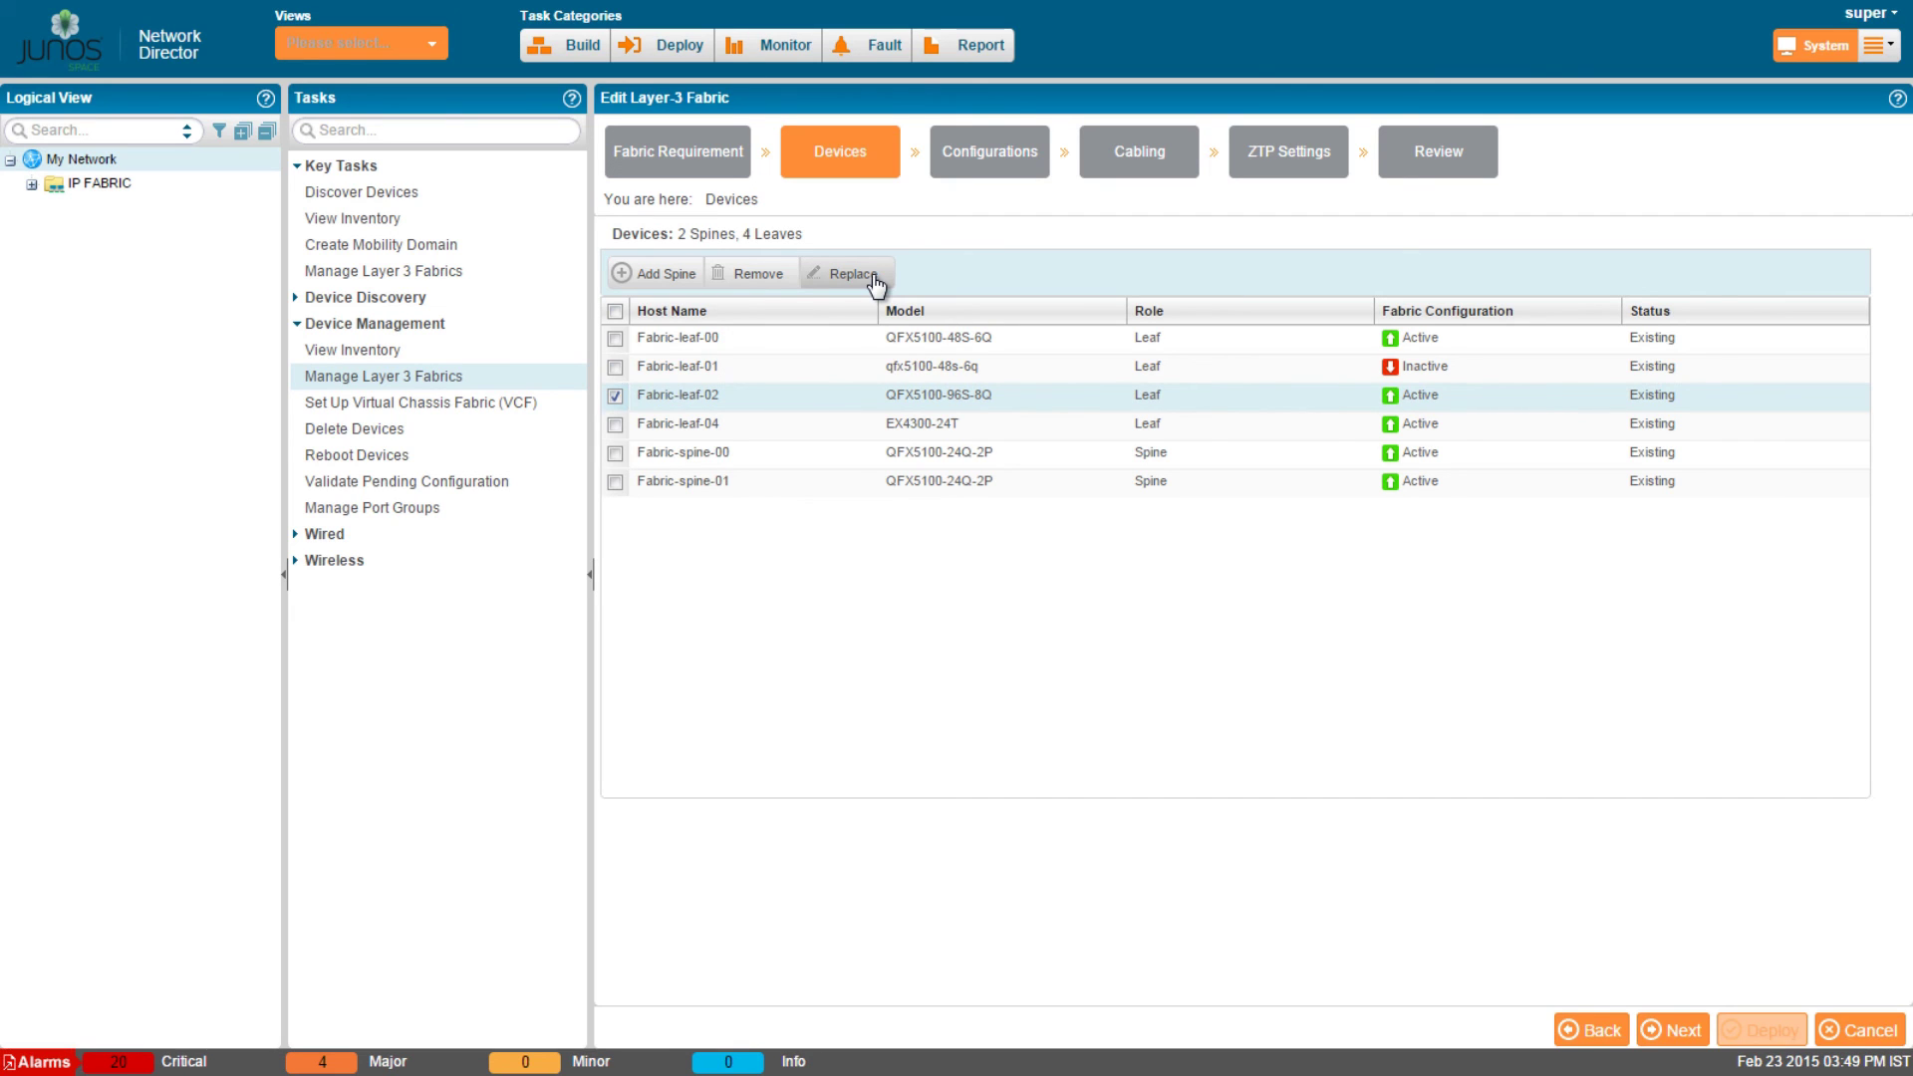
click(873, 280)
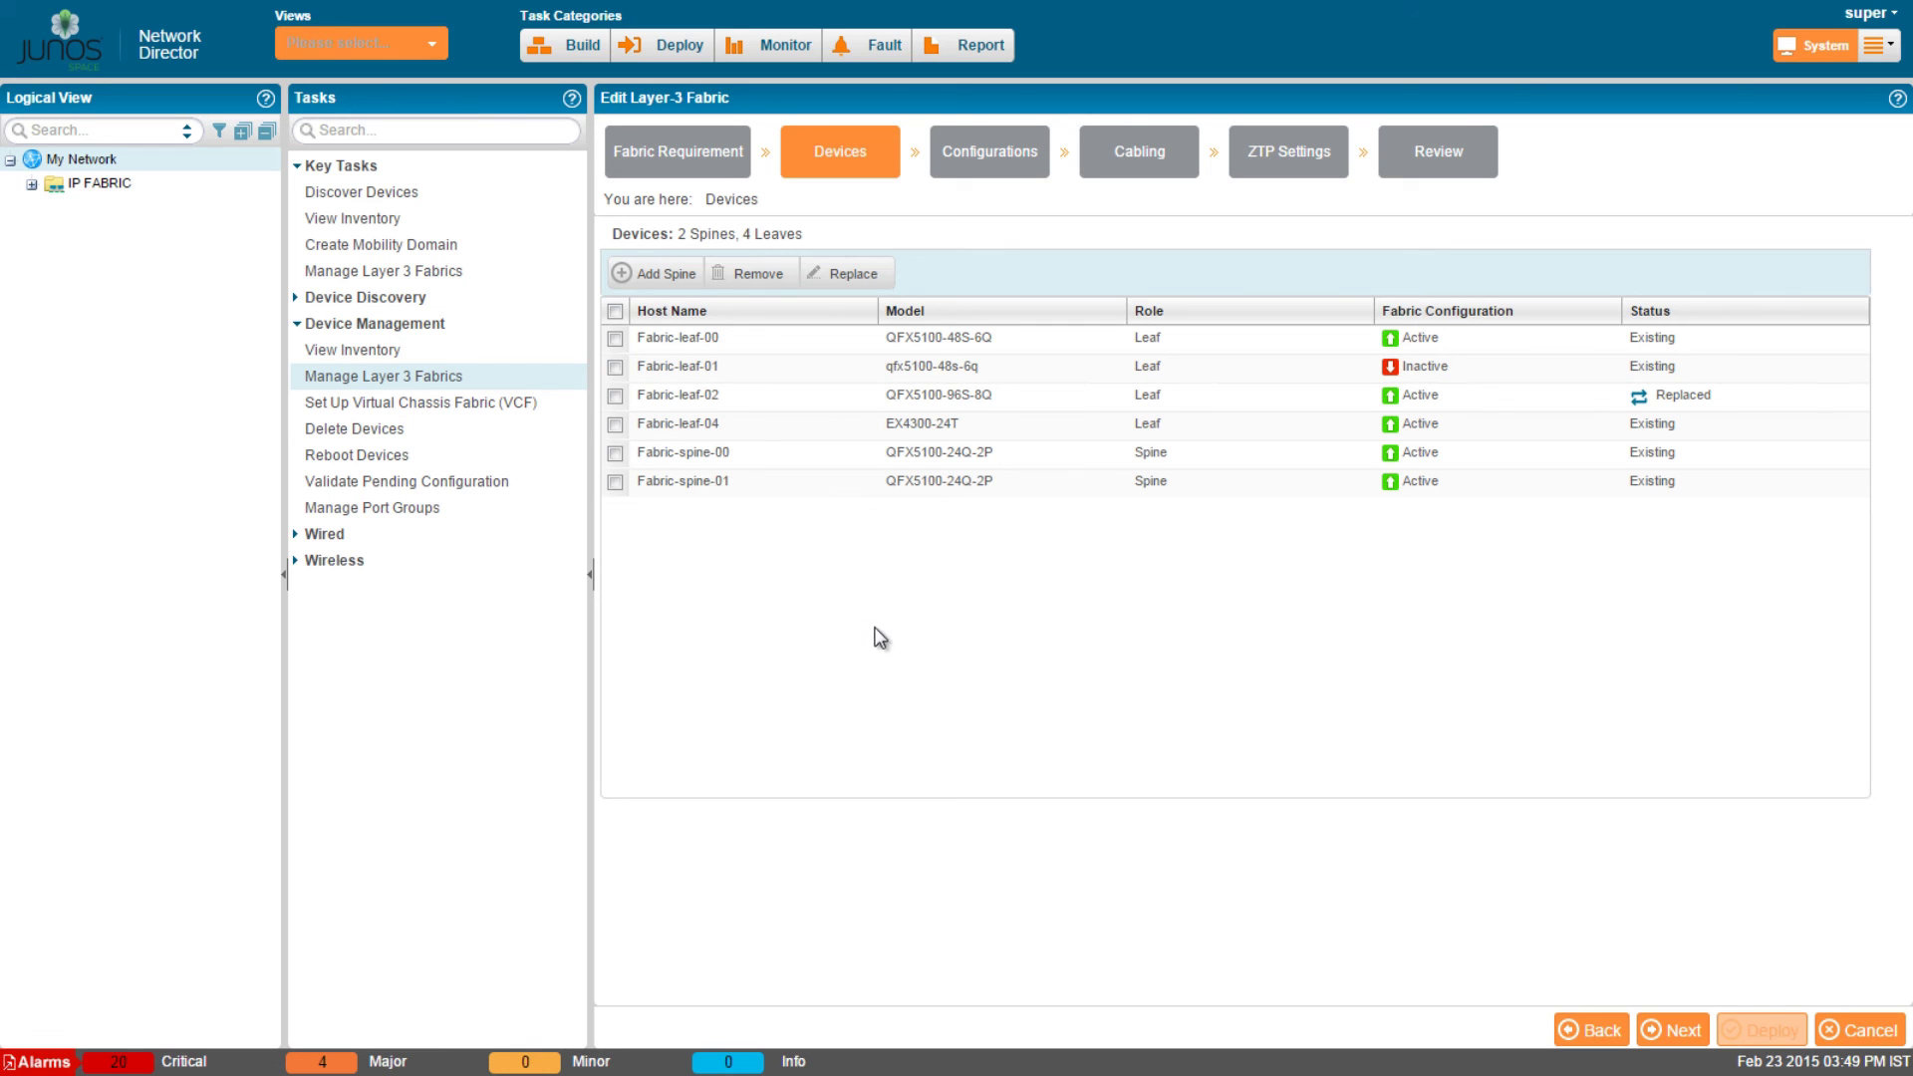
click(659, 275)
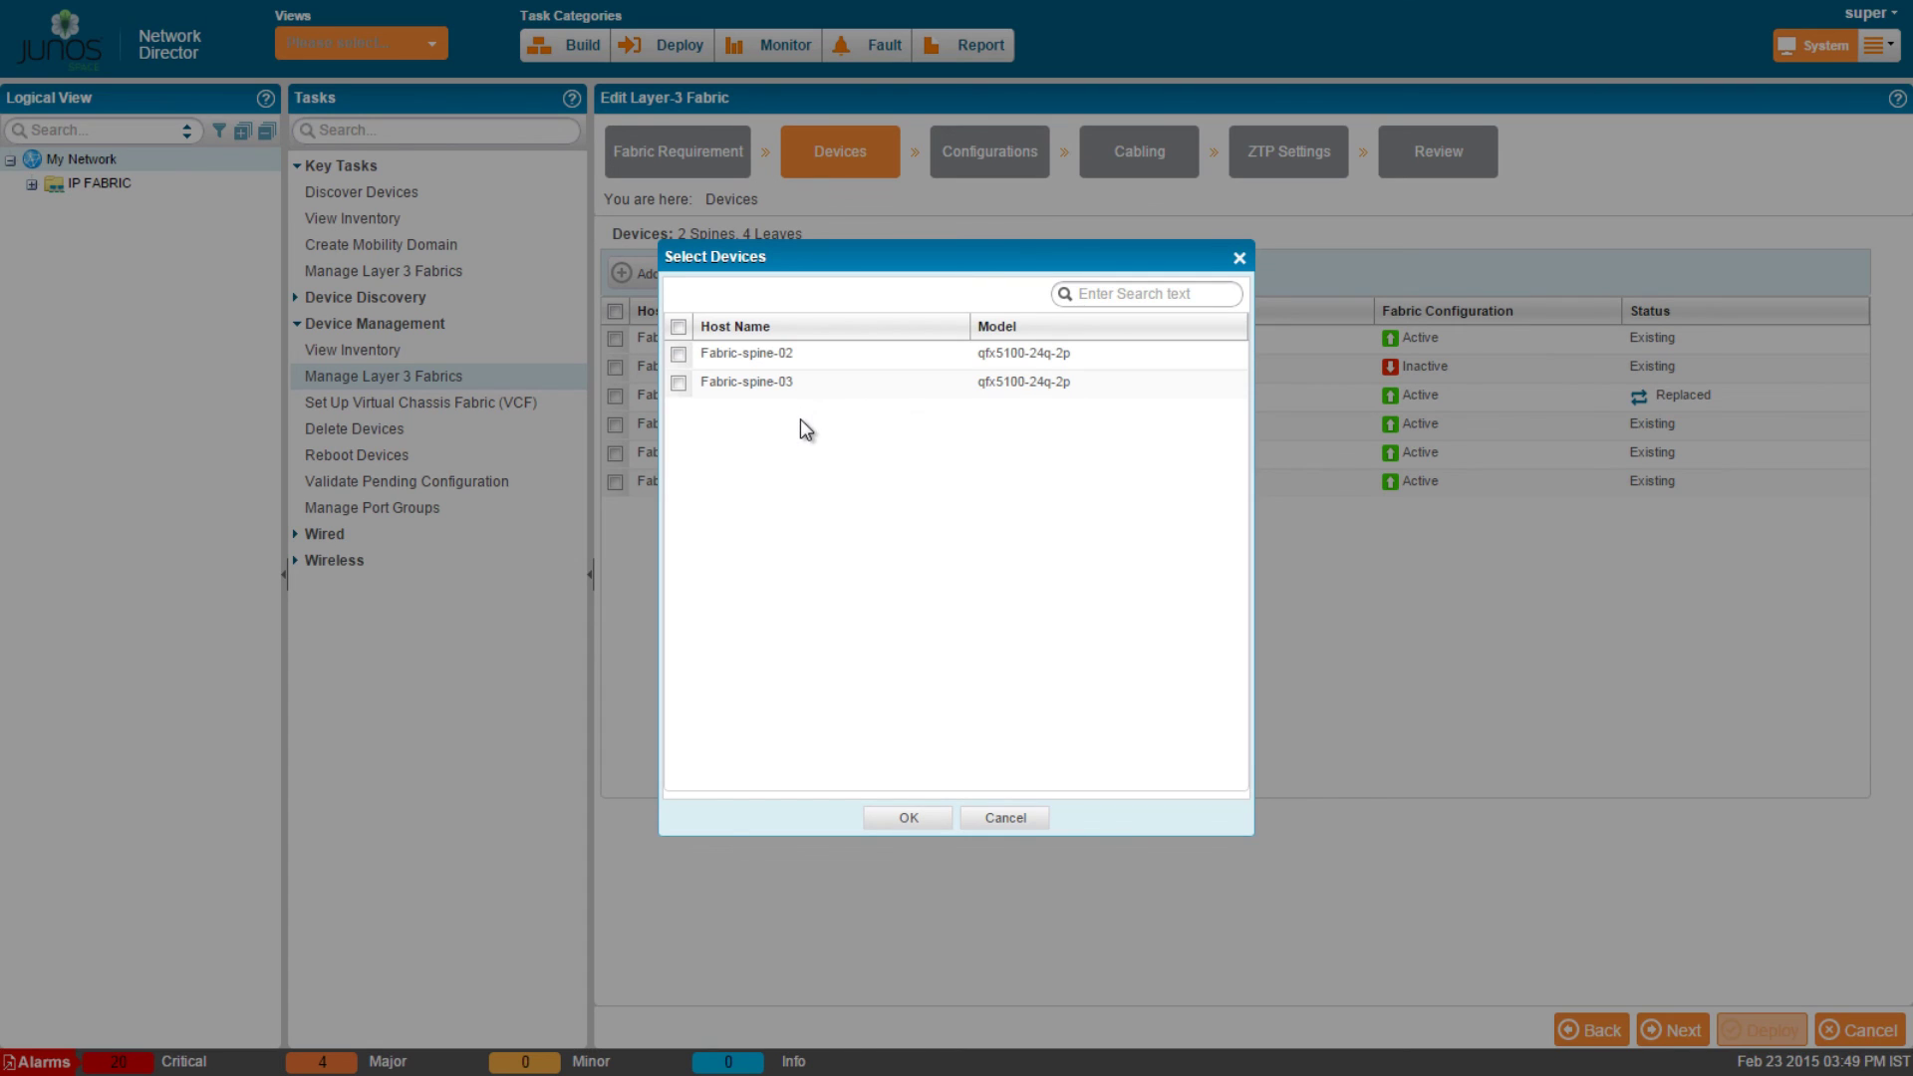
click(678, 354)
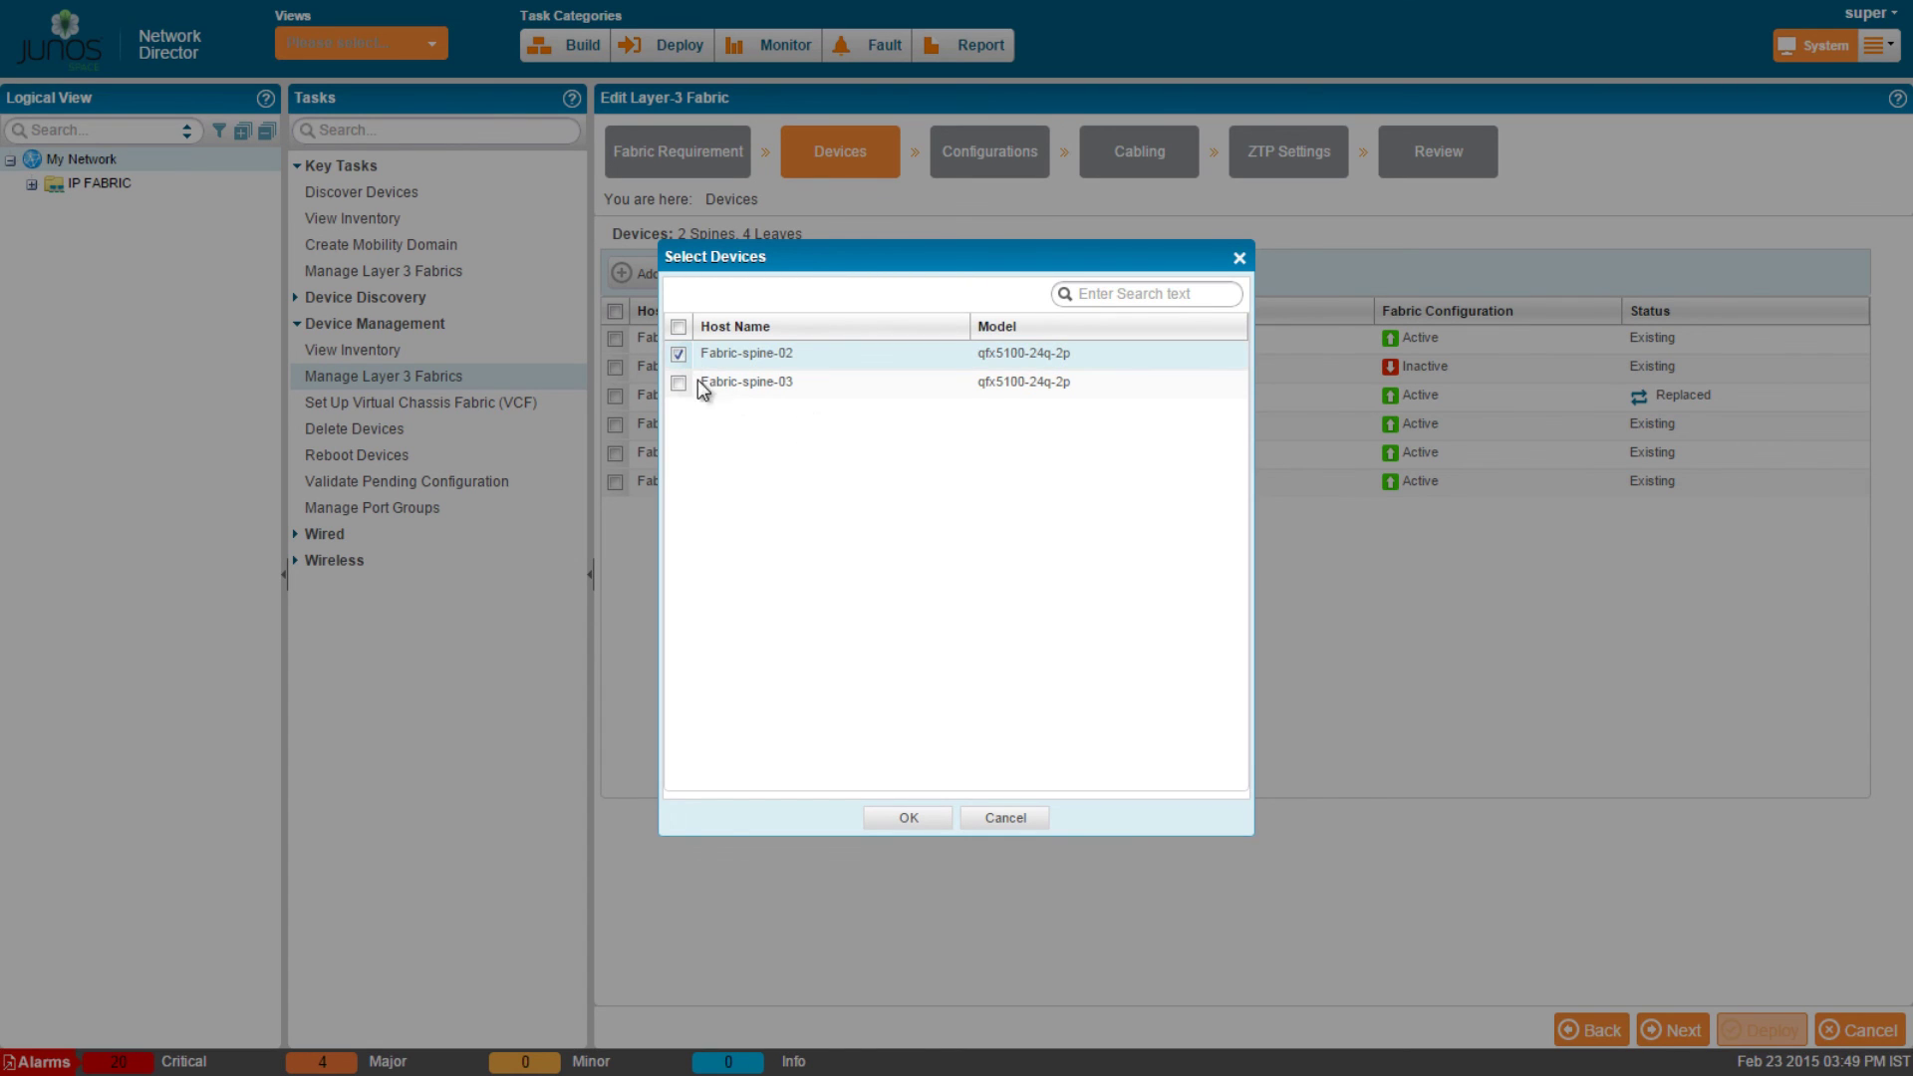
click(909, 818)
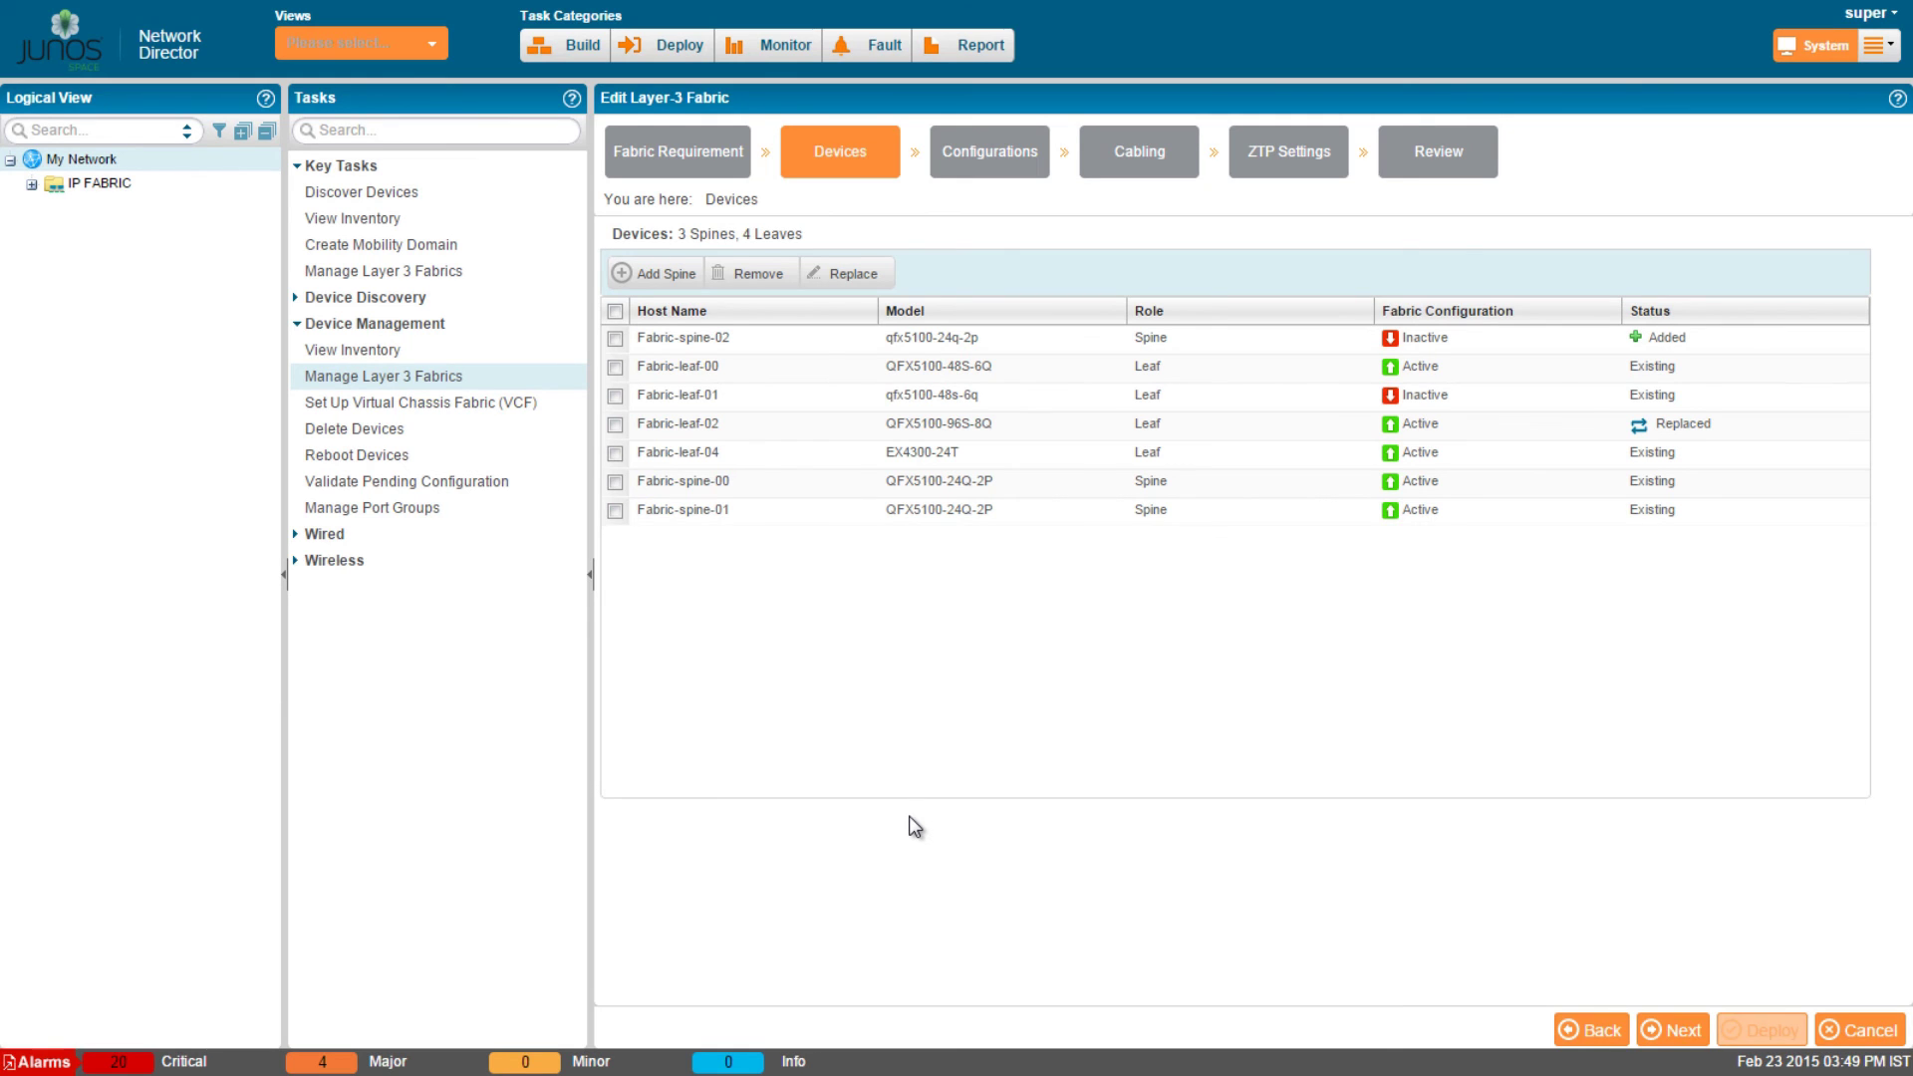
click(1676, 1036)
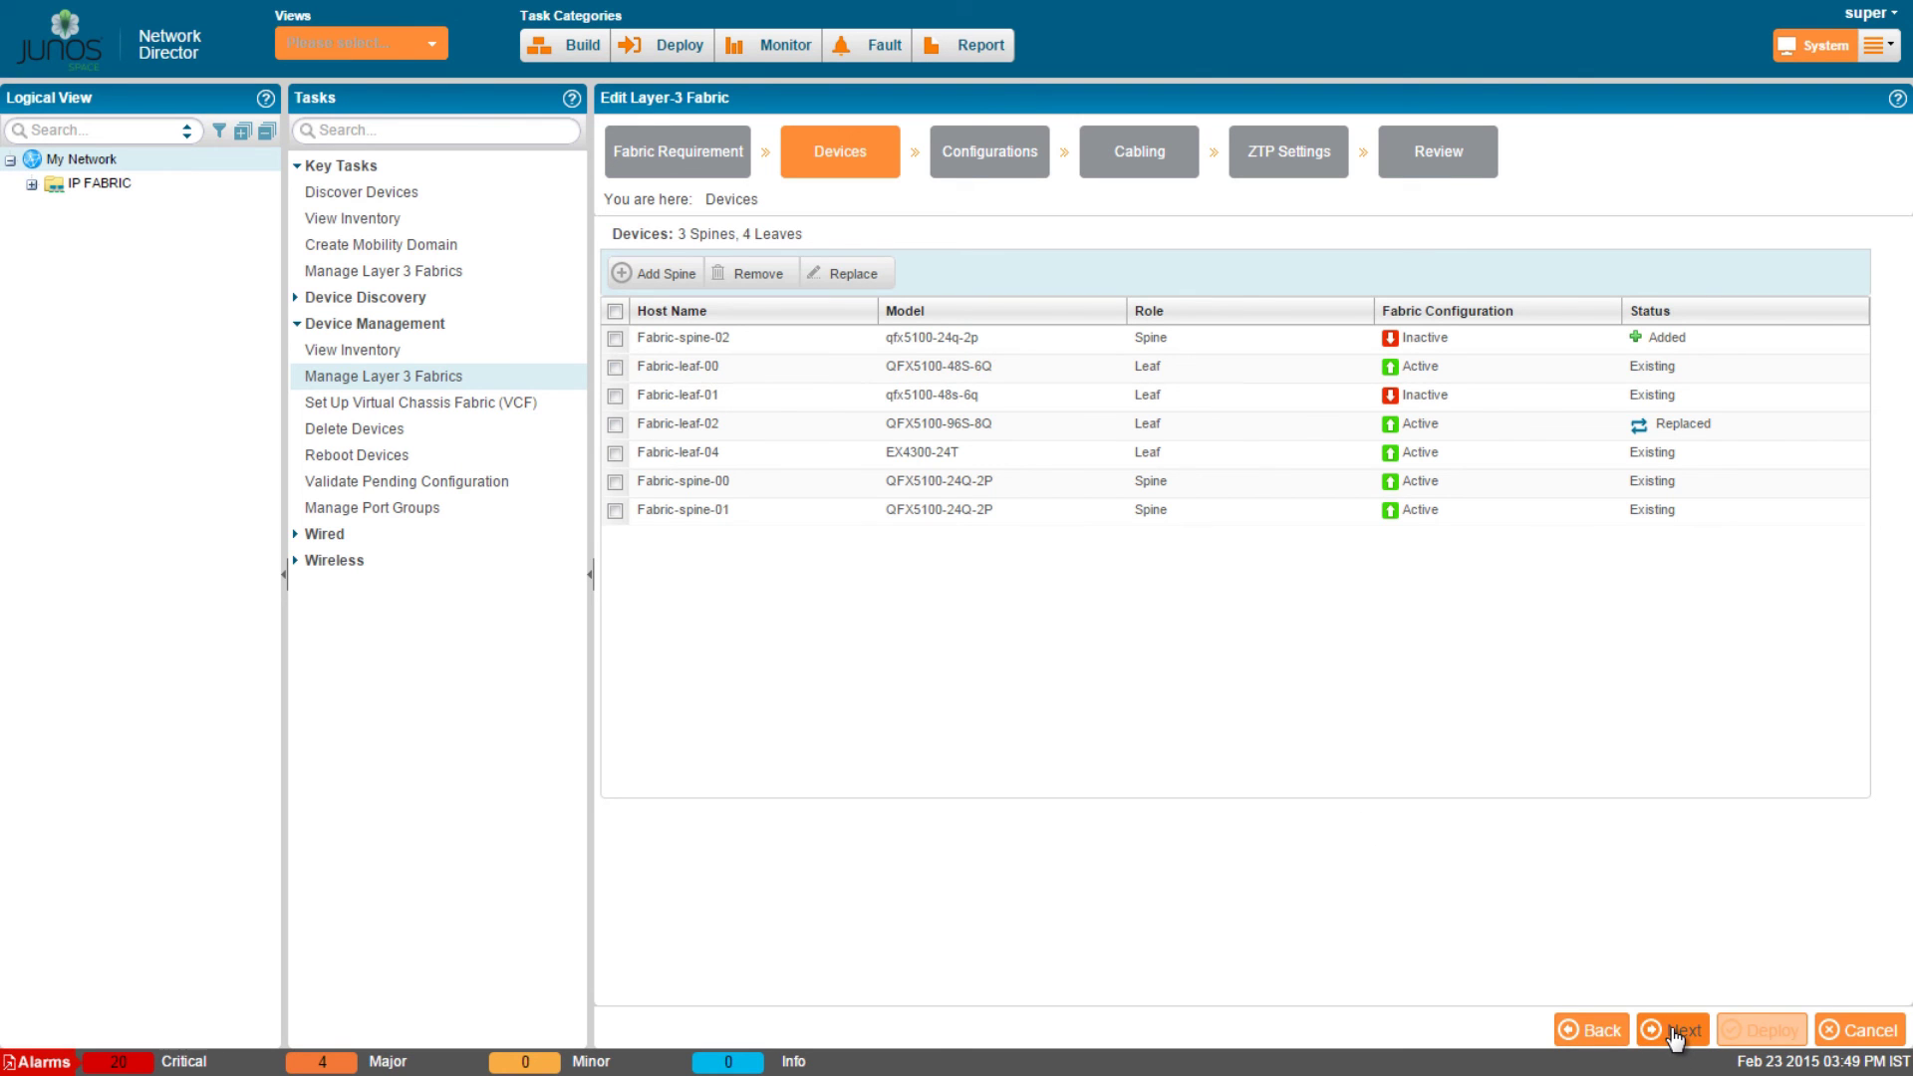
Set management MACs 10:ee:29:f3:10:e4 for Fabric-spine-02 and 11:aa:23:11:e3:10 for Fabric-leaf-02.
click(1673, 1034)
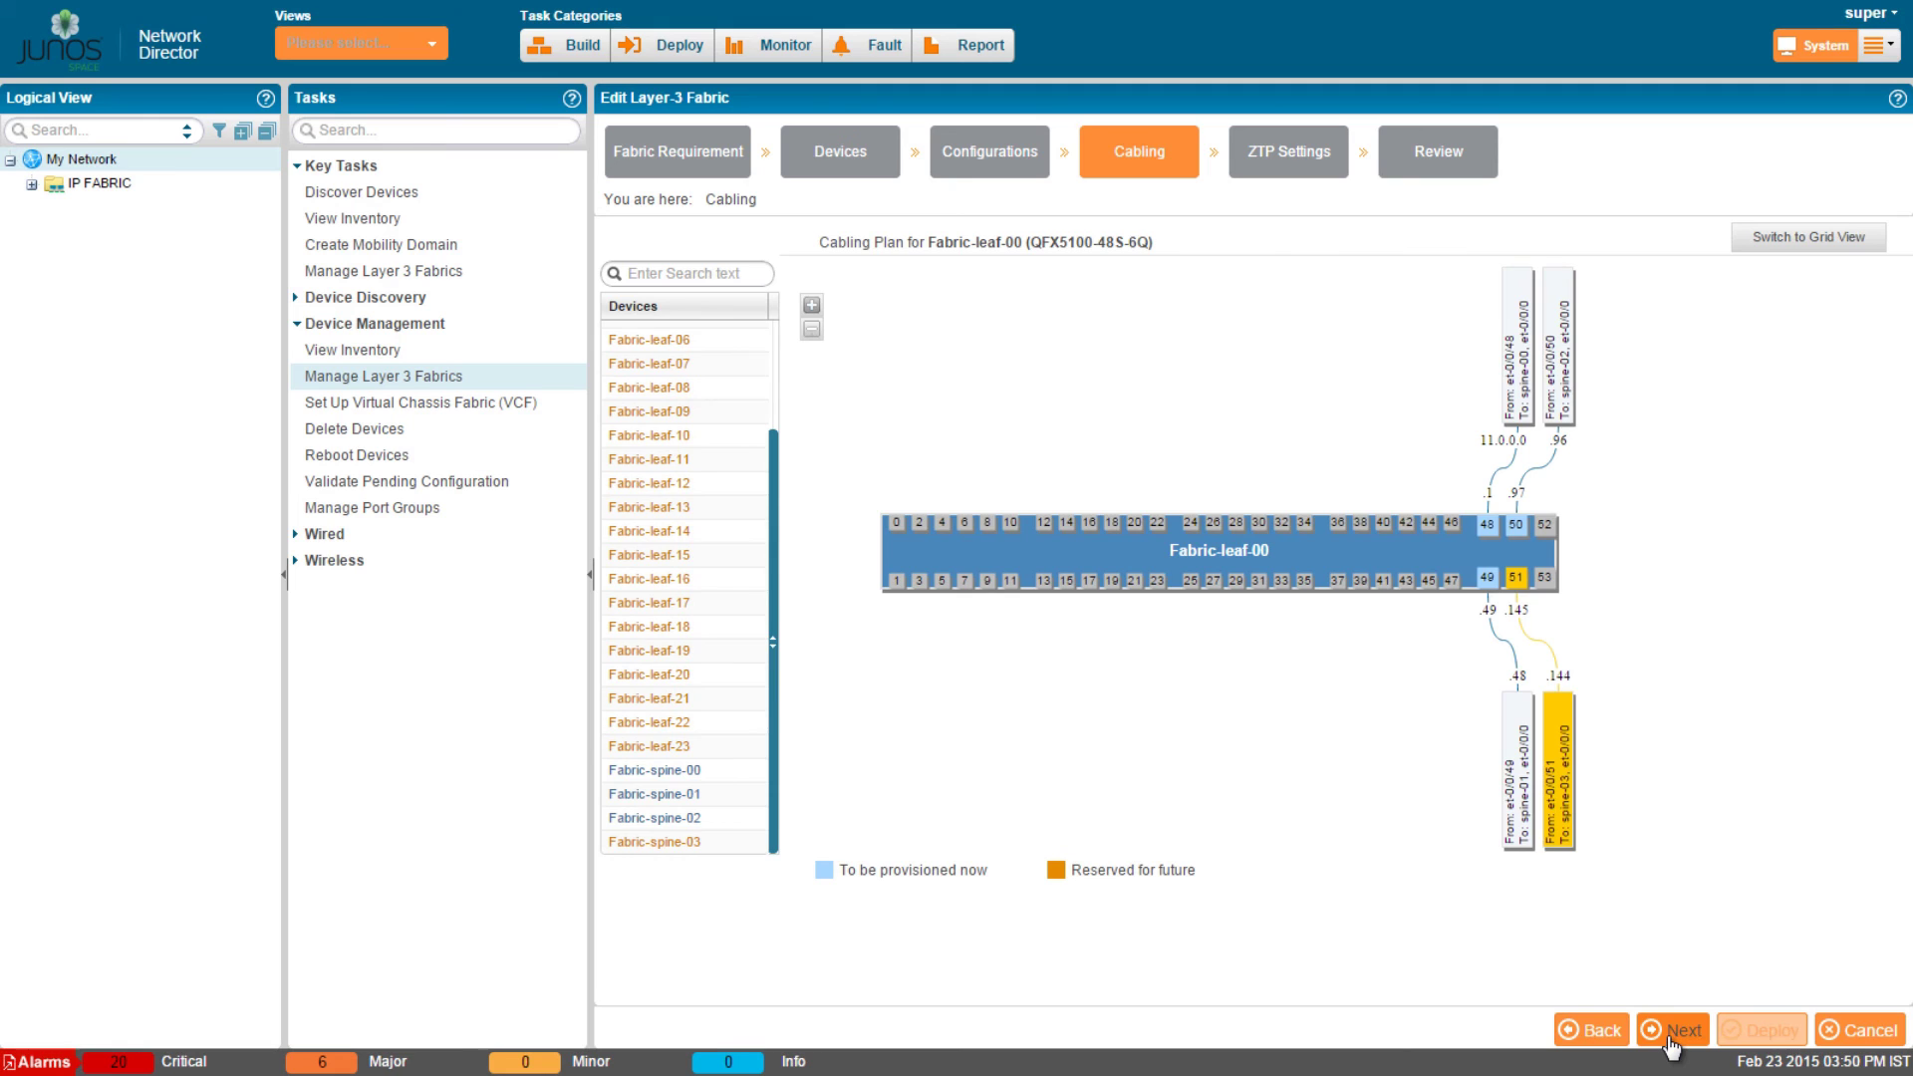
click(1673, 1044)
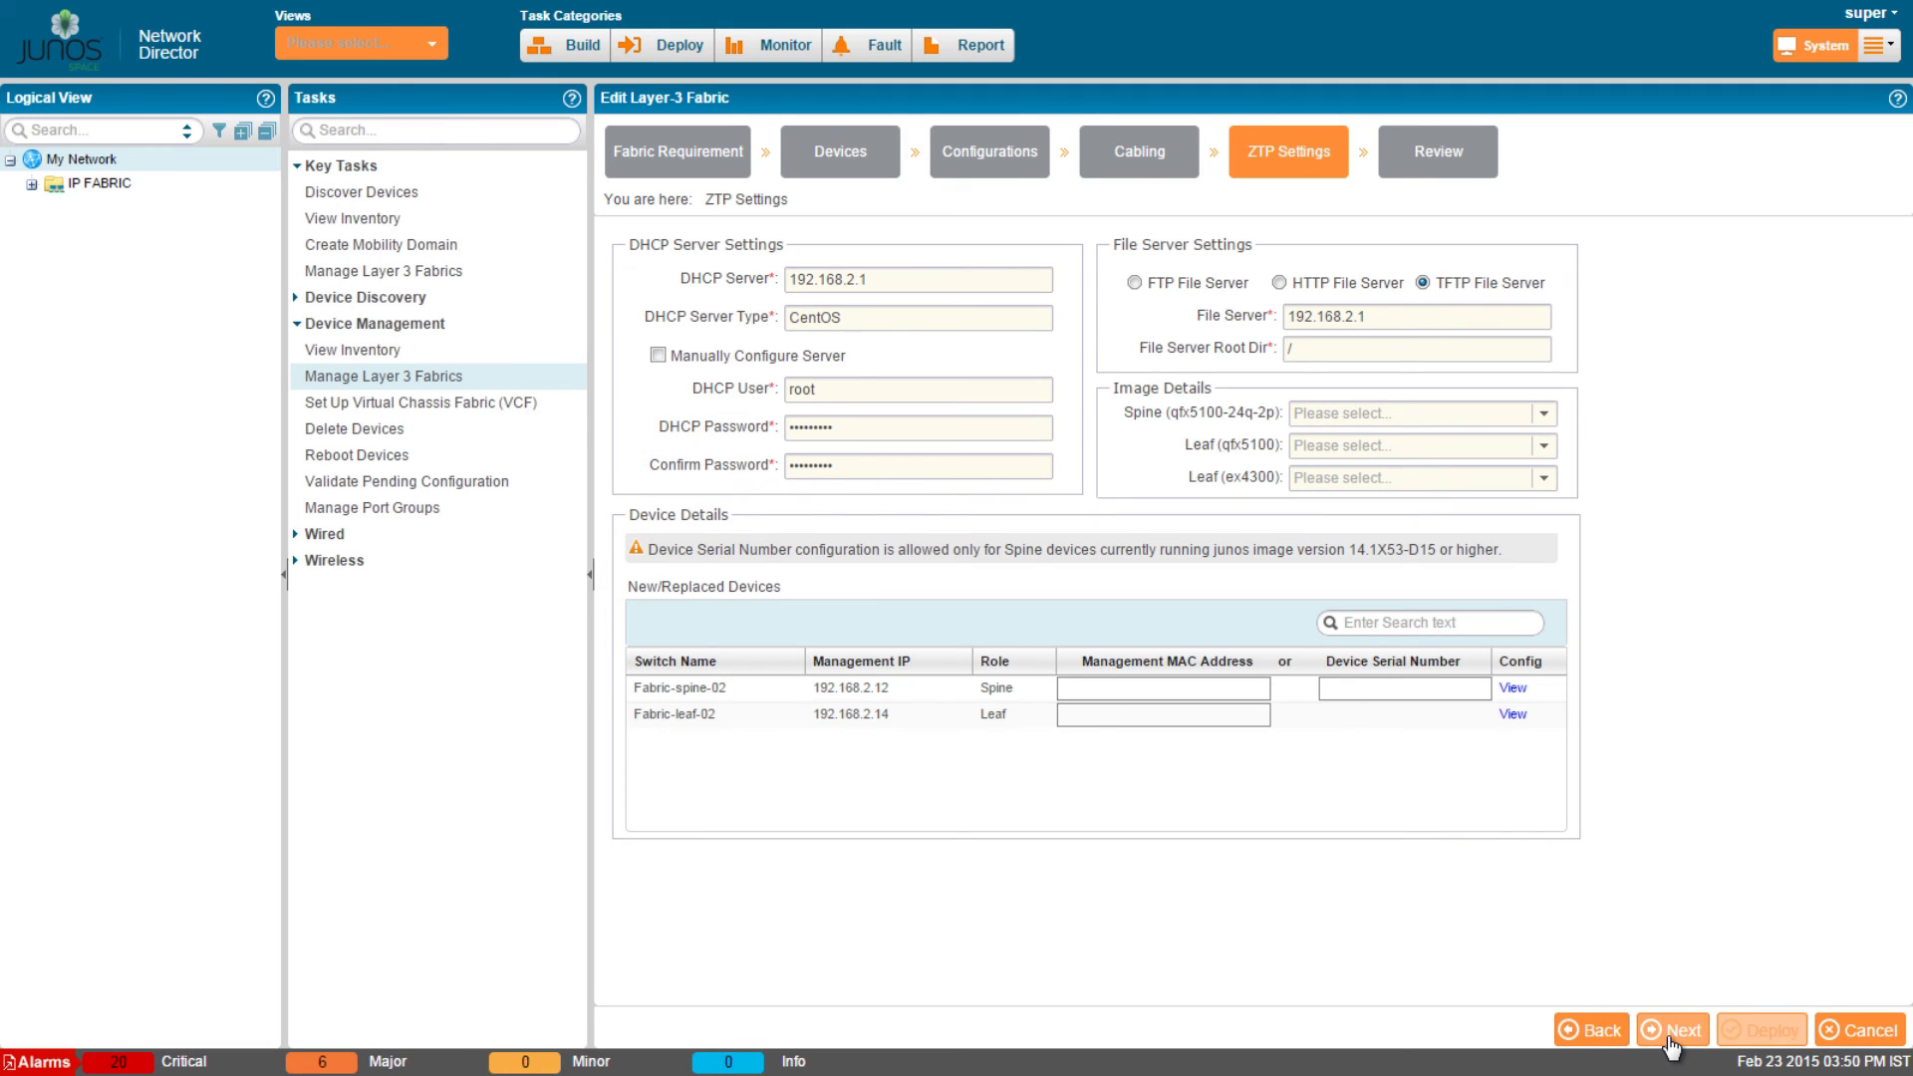
click(1208, 689)
text(10:ee:29:f3:10:e4)
click(1195, 765)
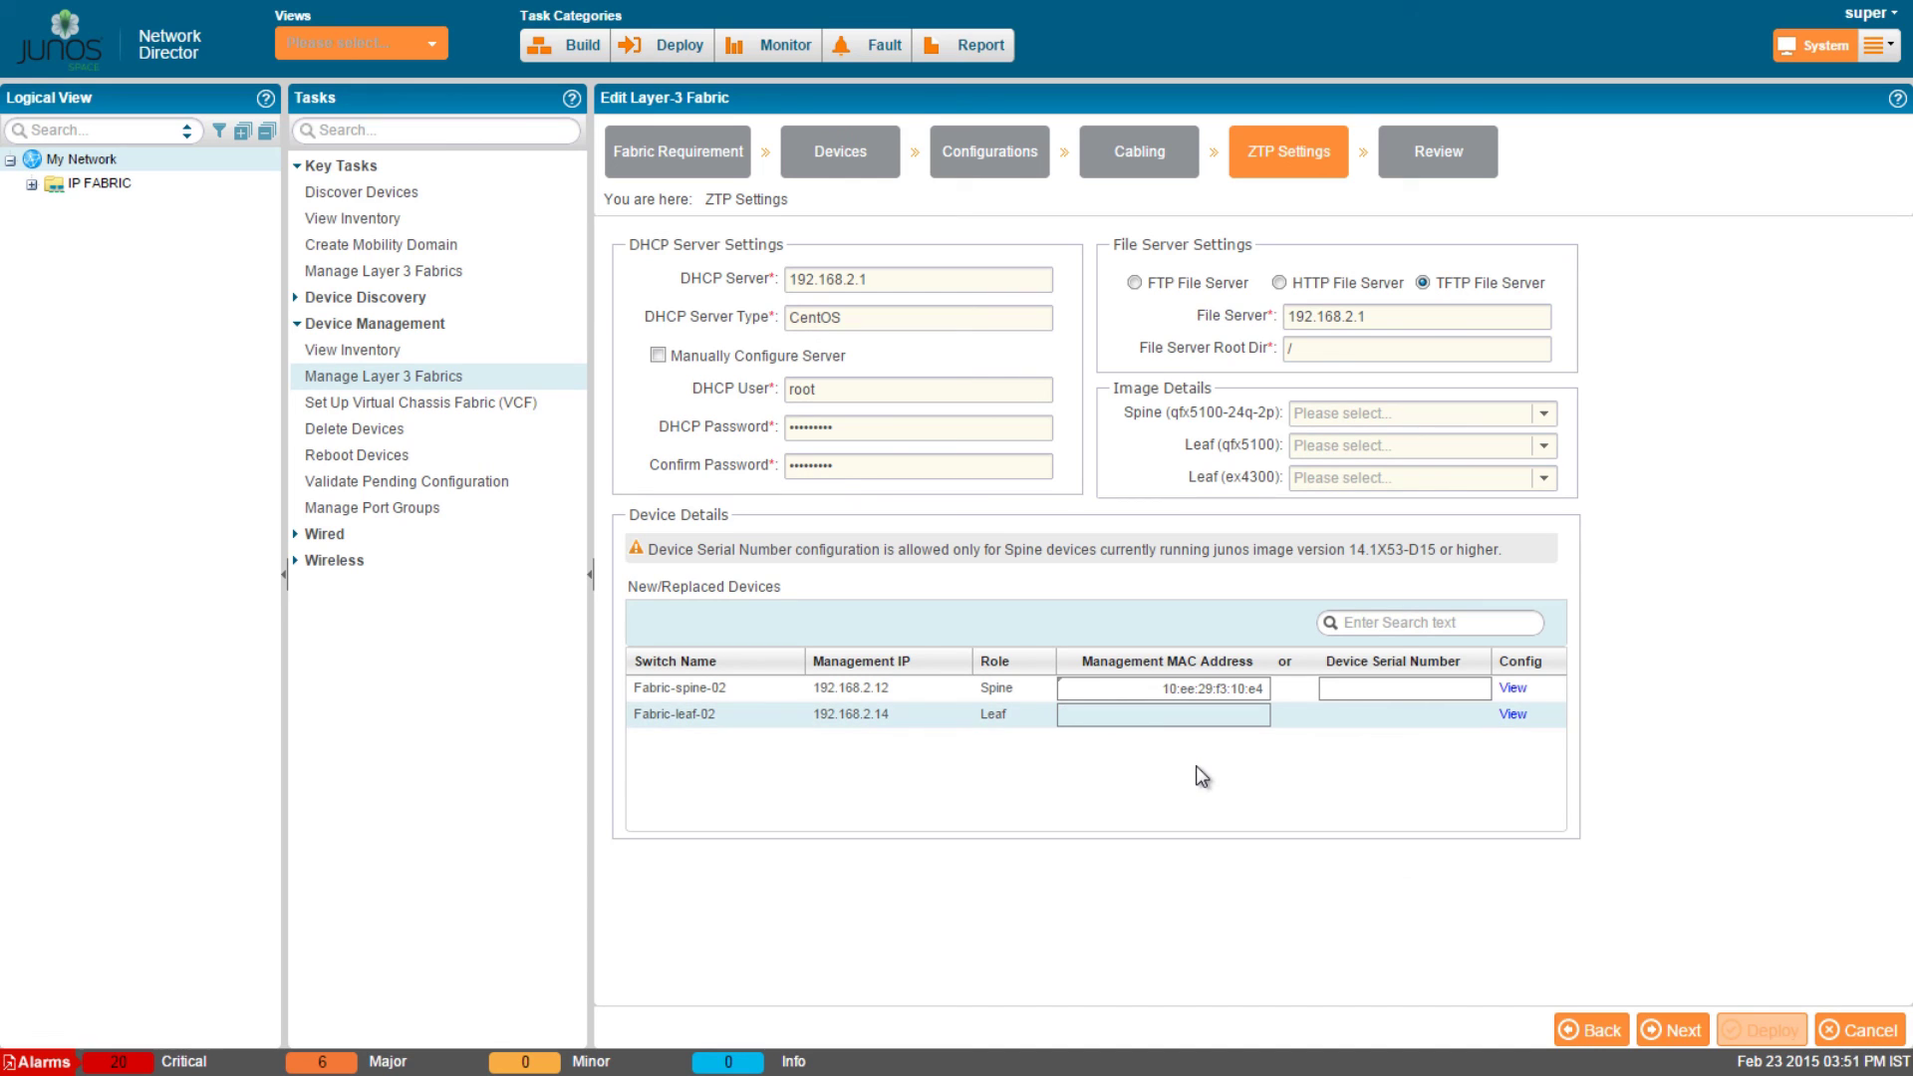
click(1200, 717)
text(11:aa:23:11:e3:10)
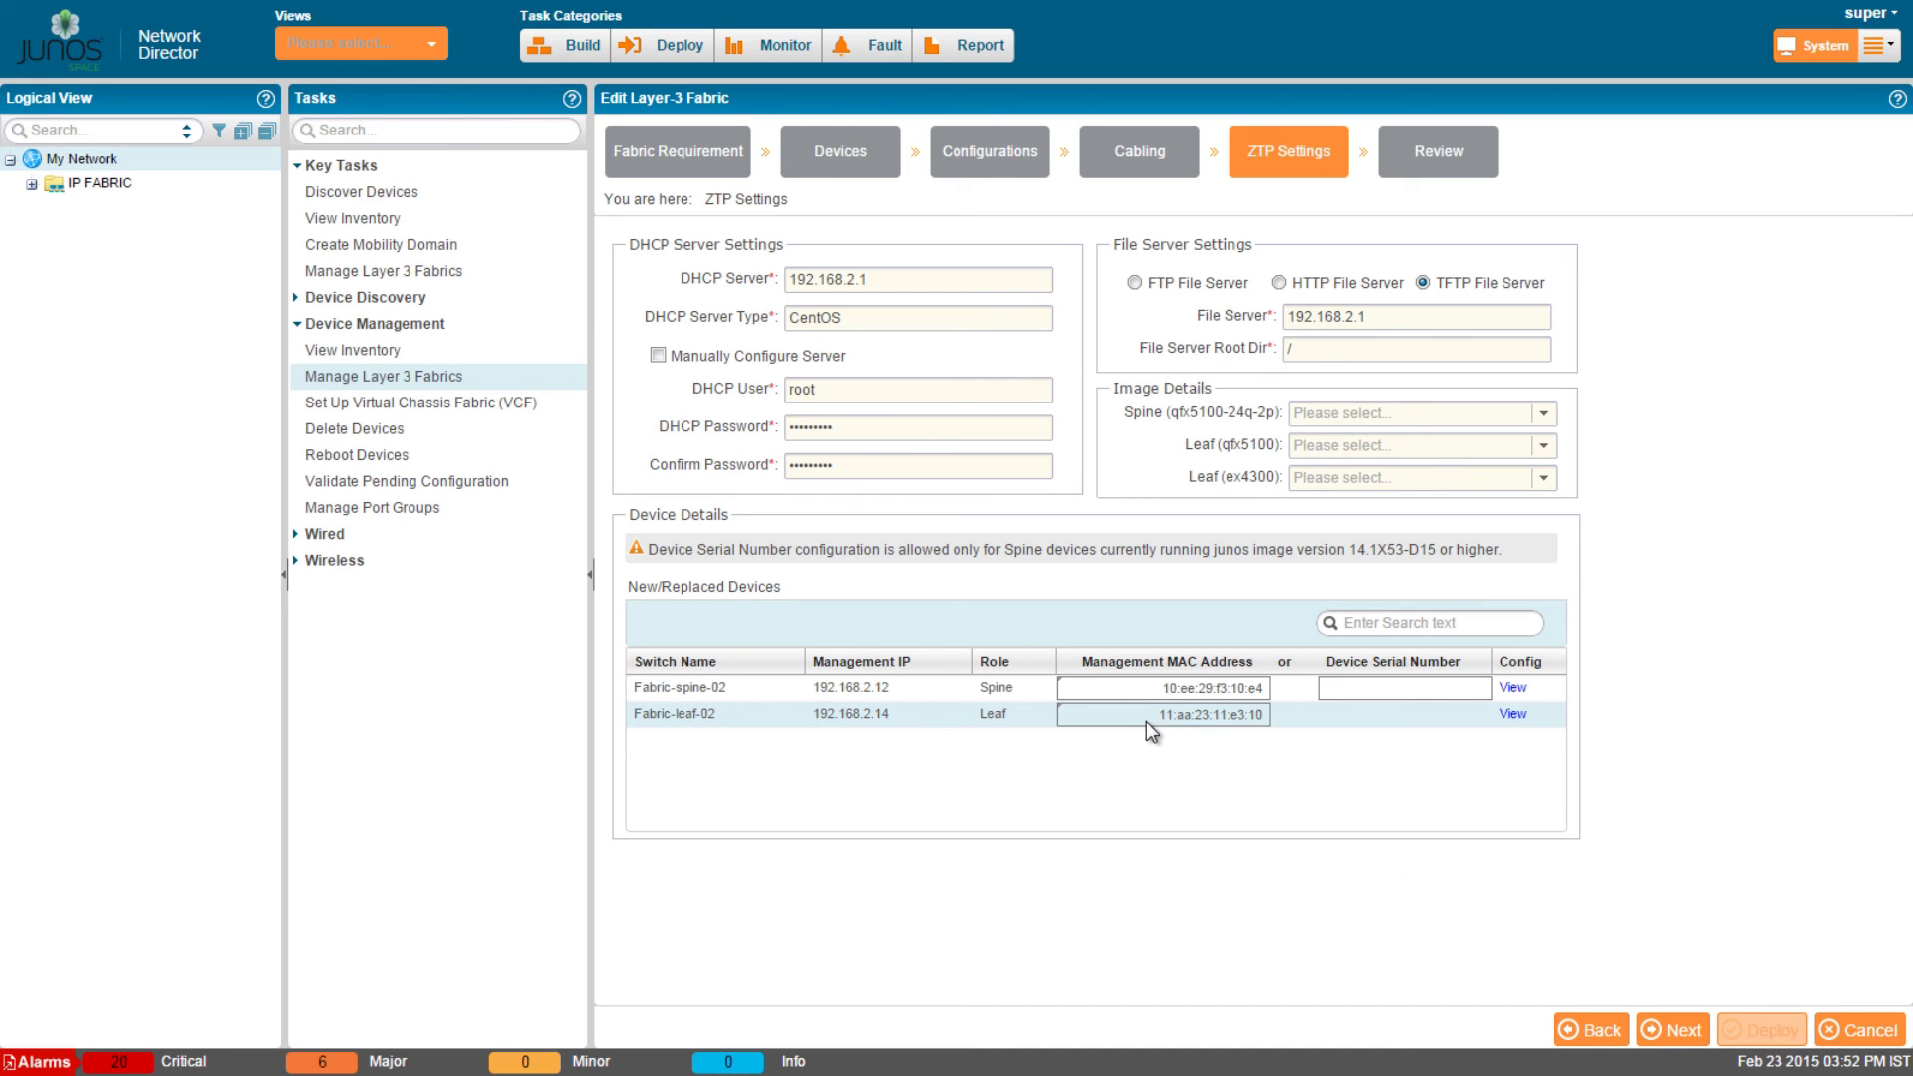